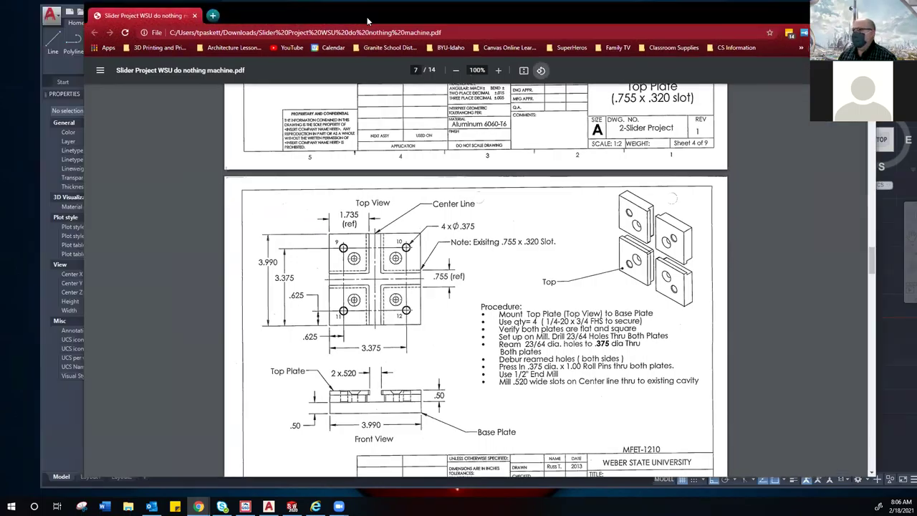
Step: Move the slider project PDF window aside and bring the AutoCAD birdhouse parts drawing forward
{"action": "left_click_drag", "start_coordinate": [367, 16], "coordinate": [407, 14]}
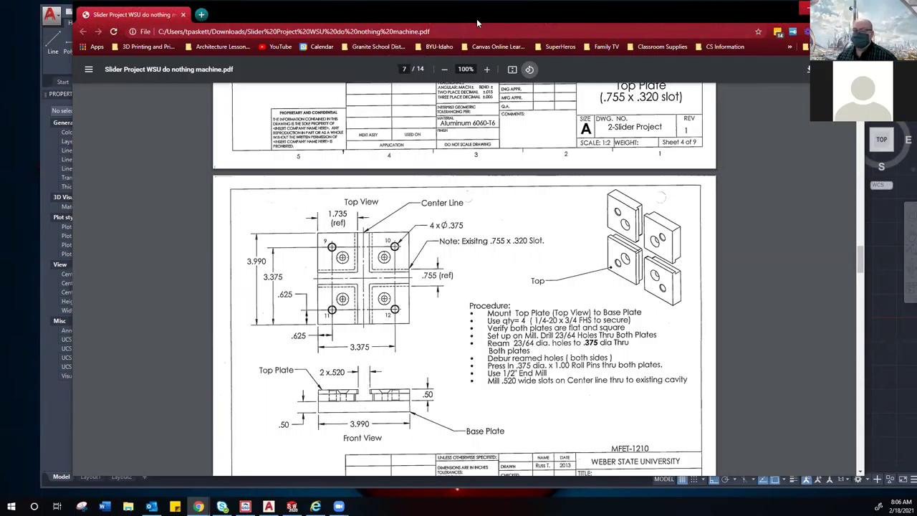
{"action": "key", "text": "alt+Tab"}
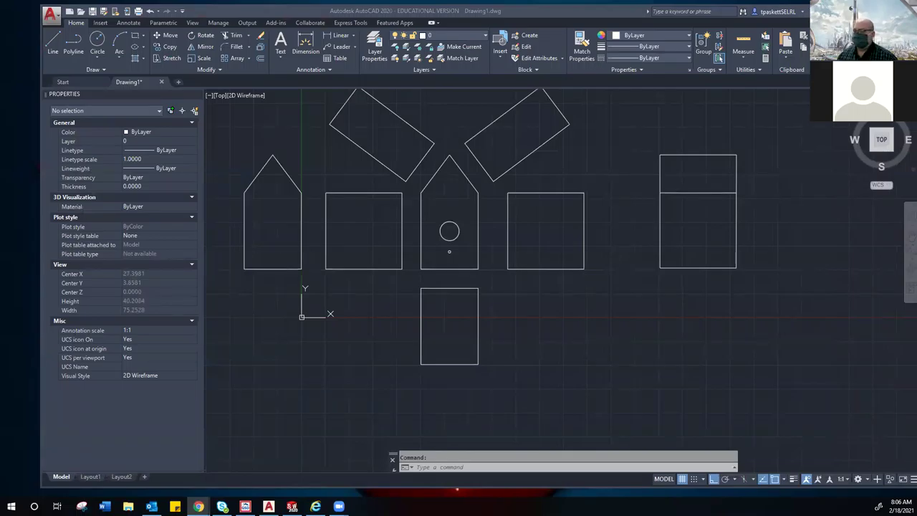
Step: Watch the 3D MODELING CONCEPTS video full screen to 2:14, pause it, and return to AutoCAD
{"action": "key", "text": "alt+Tab"}
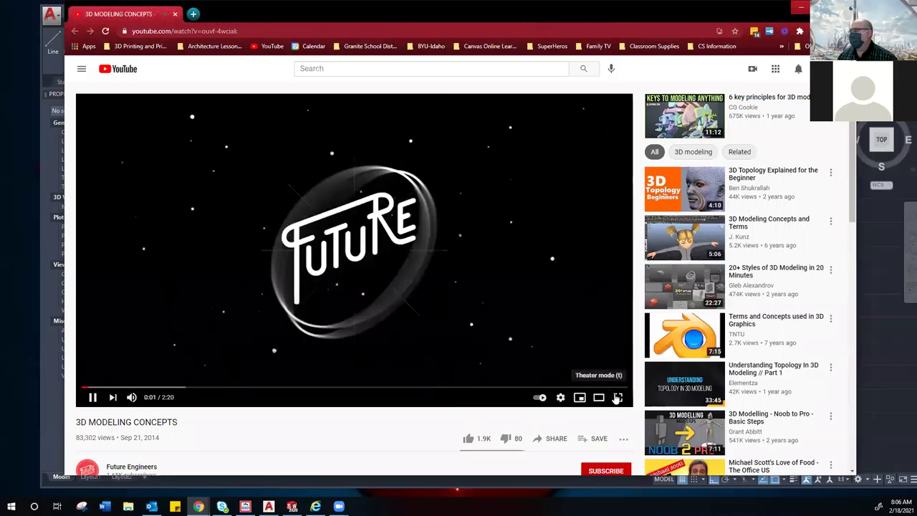
{"action": "left_click", "coordinate": [618, 396]}
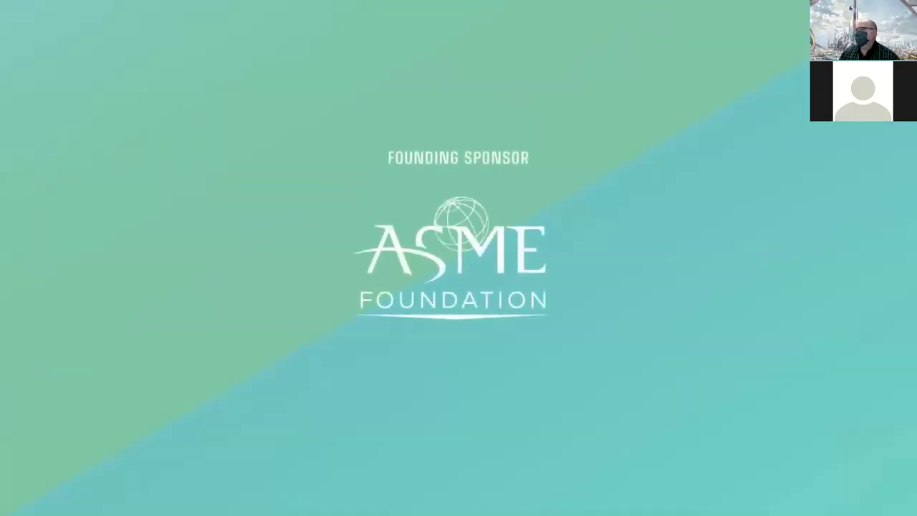
{"action": "mouse_move", "coordinate": [543, 422]}
{"action": "key", "text": "Escape"}
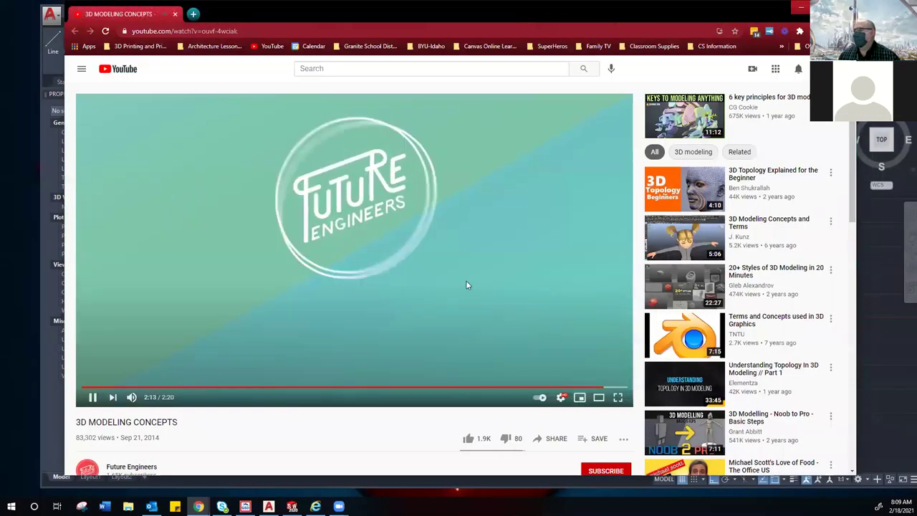
{"action": "left_click", "coordinate": [466, 285]}
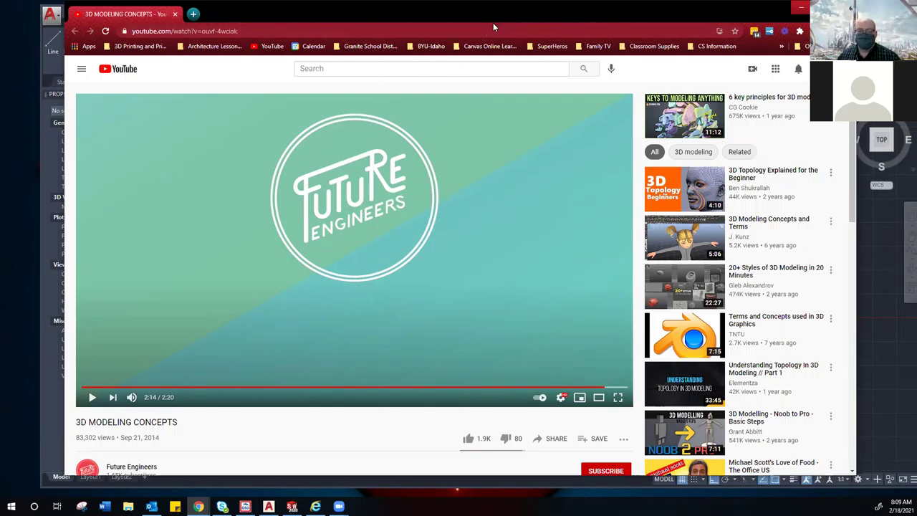
{"action": "key", "text": "alt+Tab"}
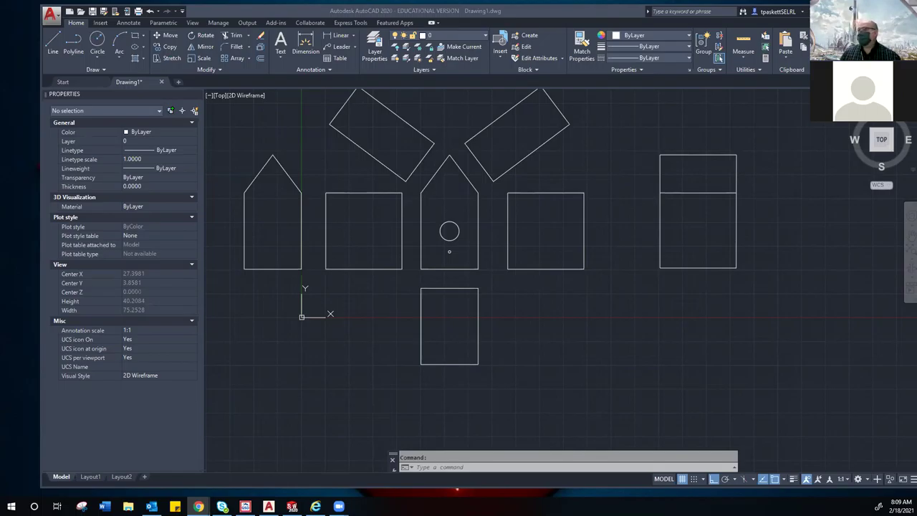
Step: Zoom out to review the flat birdhouse parts, then bring up the Canvas Dashboard in Chrome
{"action": "scroll", "coordinate": [421, 301], "scroll_direction": "down", "scroll_amount": 3}
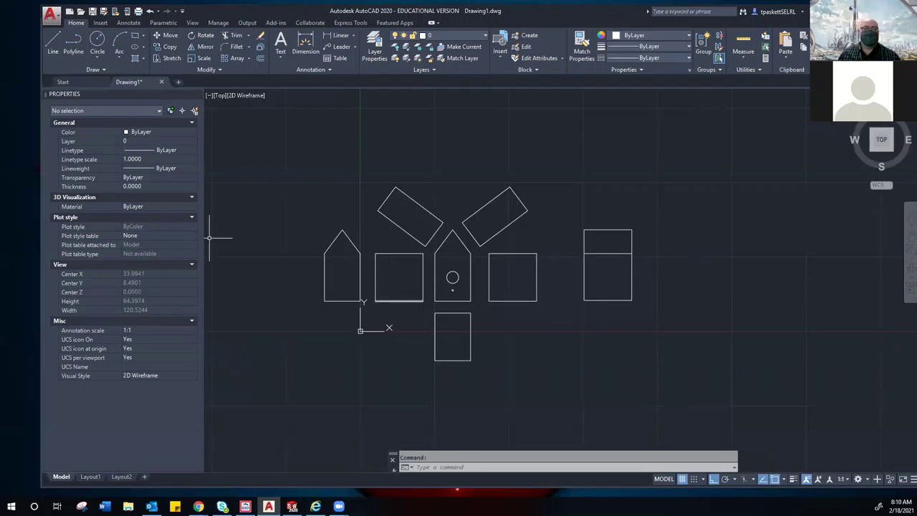
{"action": "key", "text": "alt+Tab"}
{"action": "key", "text": "alt+Tab"}
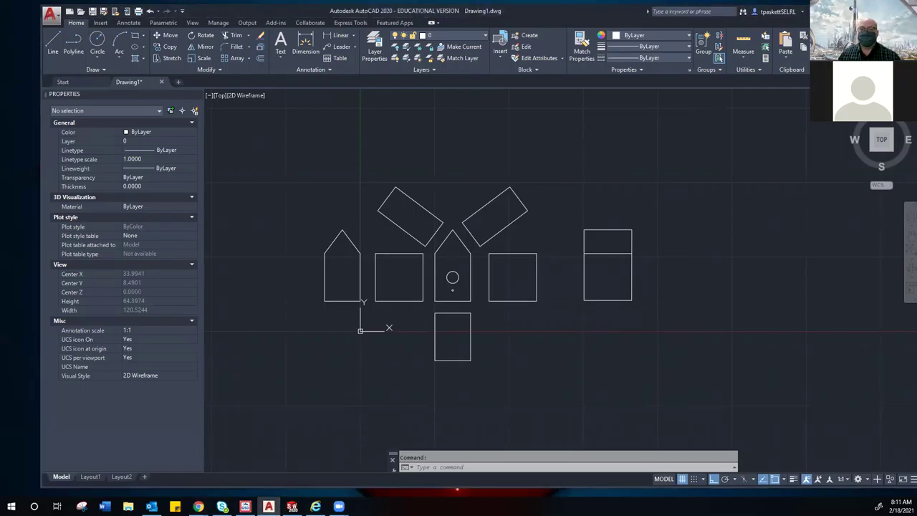
{"action": "key", "text": "alt+Tab"}
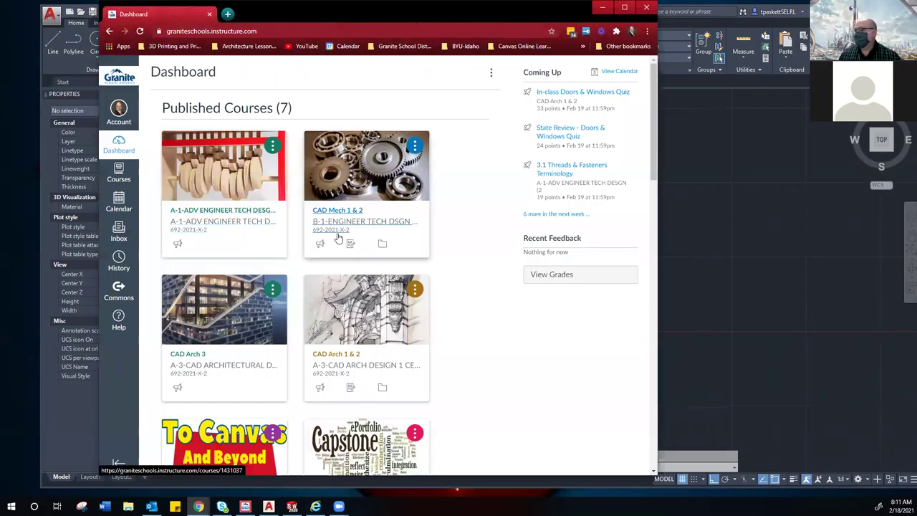
Step: Open the CAD Mech 1 & 2 course's Modules list and scroll through it
{"action": "left_click", "coordinate": [345, 227]}
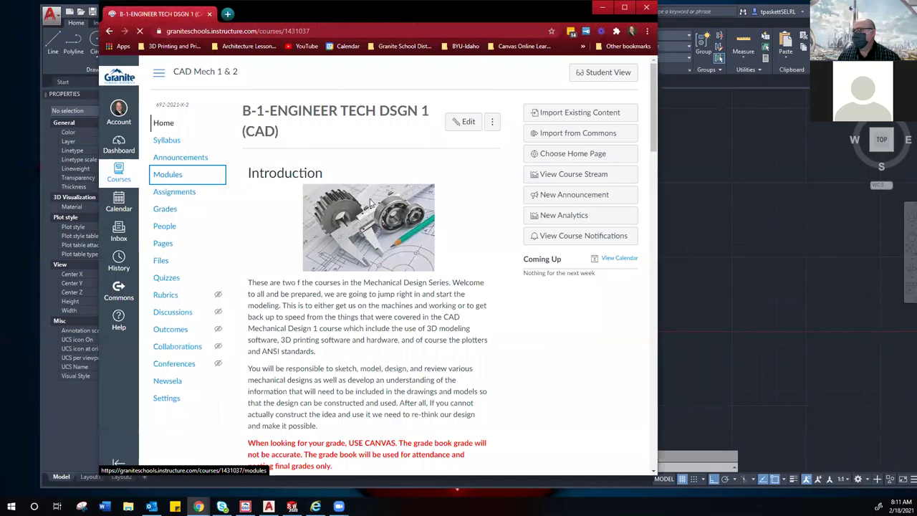
{"action": "left_click", "coordinate": [171, 180]}
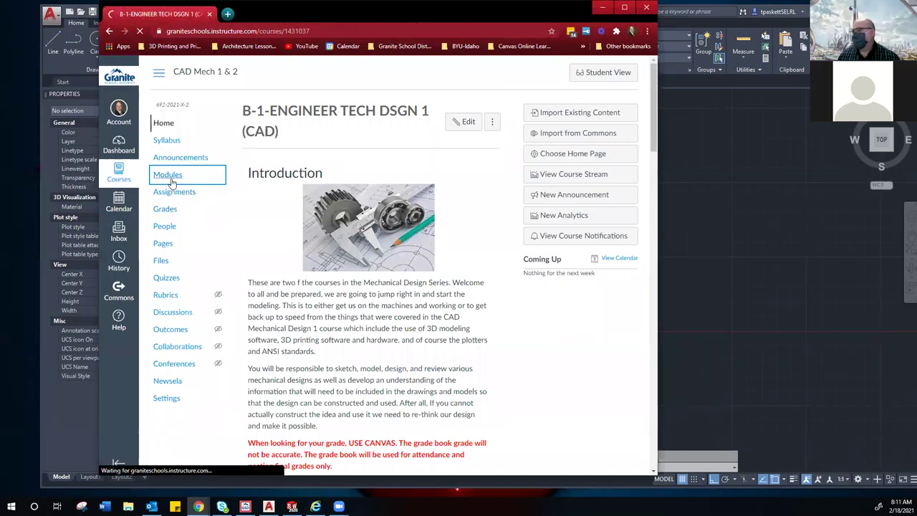
{"action": "scroll", "coordinate": [358, 215], "scroll_direction": "down", "scroll_amount": 5}
{"action": "scroll", "coordinate": [359, 279], "scroll_direction": "down", "scroll_amount": 20}
{"action": "scroll", "coordinate": [353, 287], "scroll_direction": "down", "scroll_amount": 1}
{"action": "scroll", "coordinate": [352, 286], "scroll_direction": "up", "scroll_amount": 3}
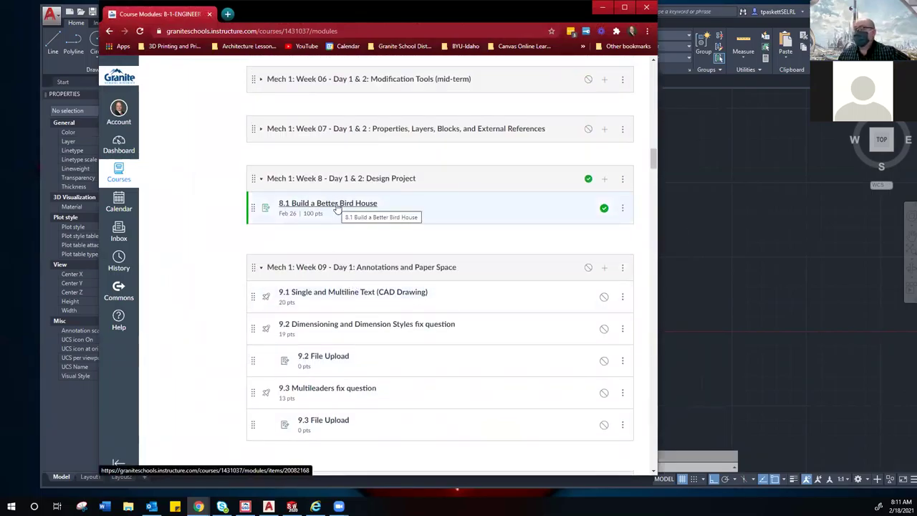
Step: Open 8.1 Build a Better Bird House and preview GTI-Birdhouse-Lesson-Plan.pdf inline
{"action": "left_click", "coordinate": [338, 207]}
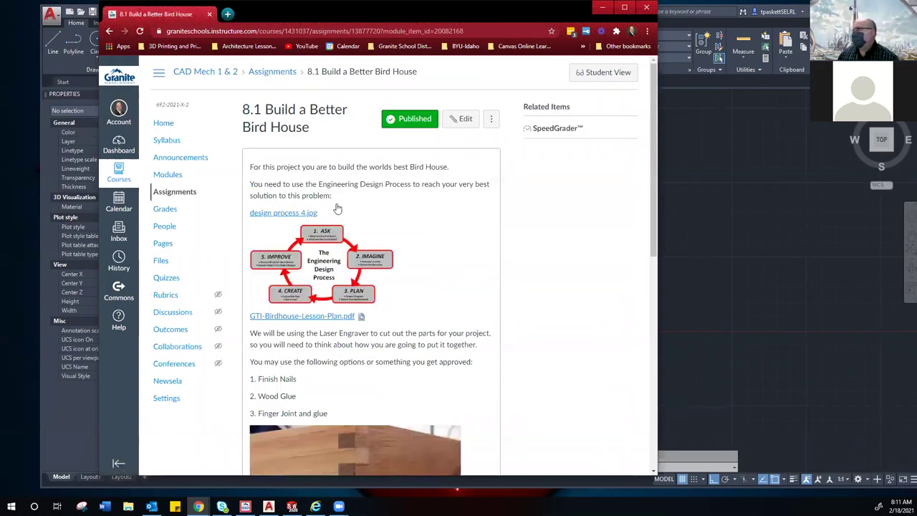
{"action": "scroll", "coordinate": [338, 207], "scroll_direction": "down", "scroll_amount": 2}
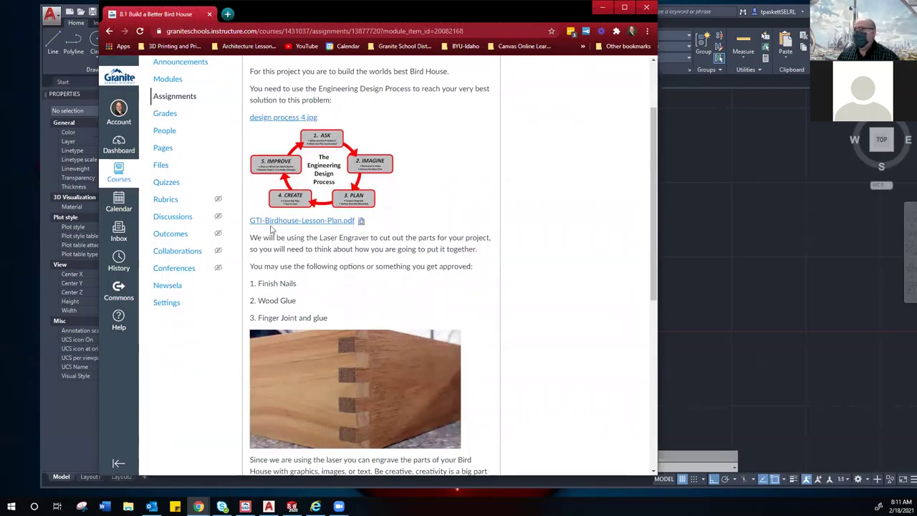
{"action": "left_click", "coordinate": [361, 221]}
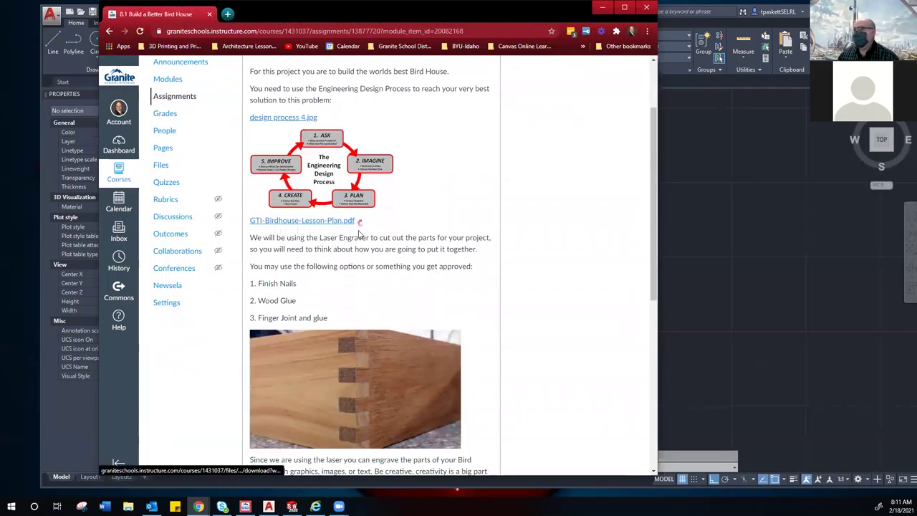
{"action": "scroll", "coordinate": [358, 236], "scroll_direction": "down", "scroll_amount": 1}
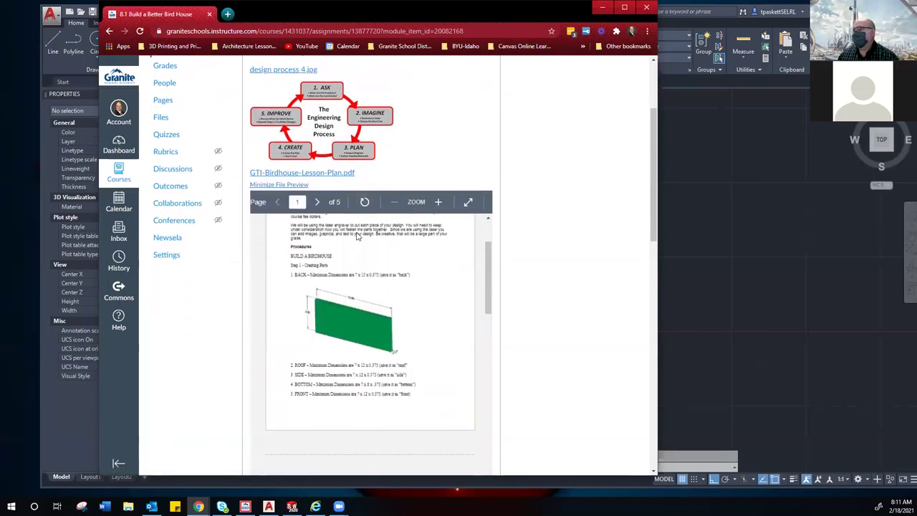
Step: View the lesson plan full screen and scroll to page 2's Step 2 on the 2.0 FRONT hole
{"action": "left_click", "coordinate": [468, 202]}
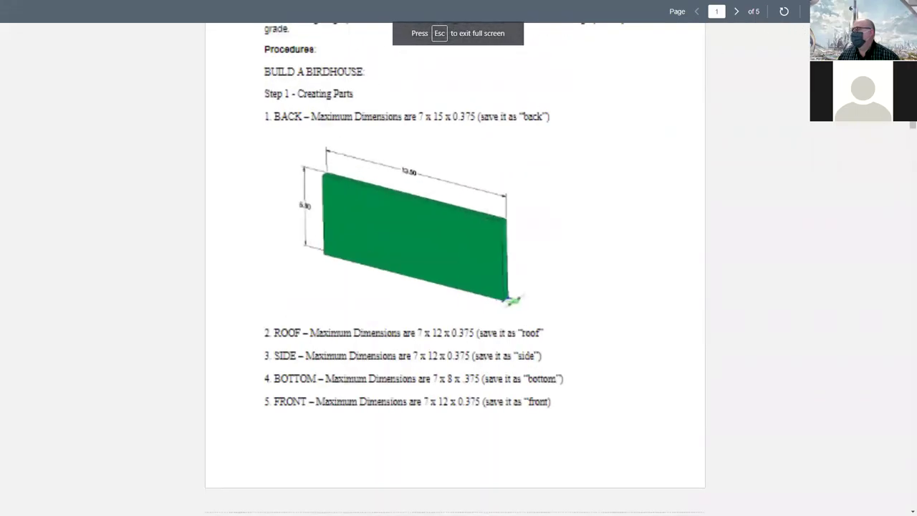
{"action": "scroll", "coordinate": [480, 174], "scroll_direction": "up", "scroll_amount": 1}
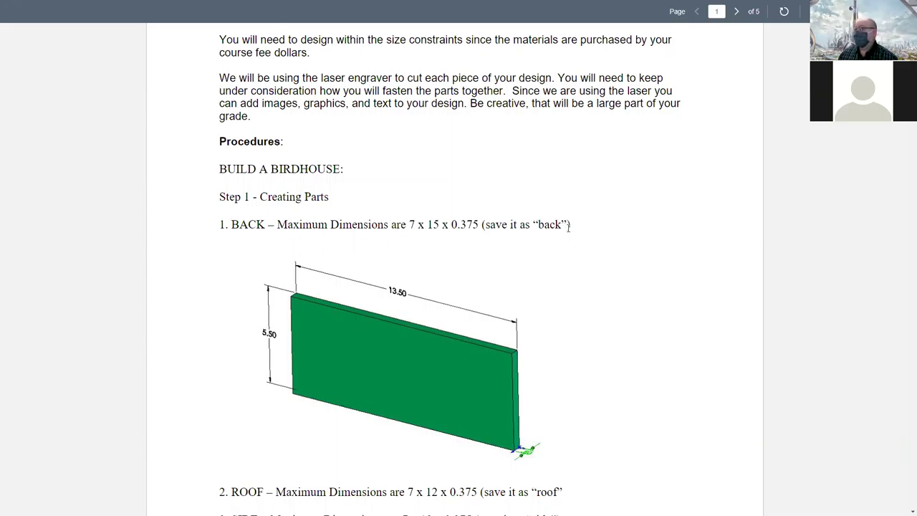
{"action": "scroll", "coordinate": [568, 226], "scroll_direction": "down", "scroll_amount": 3}
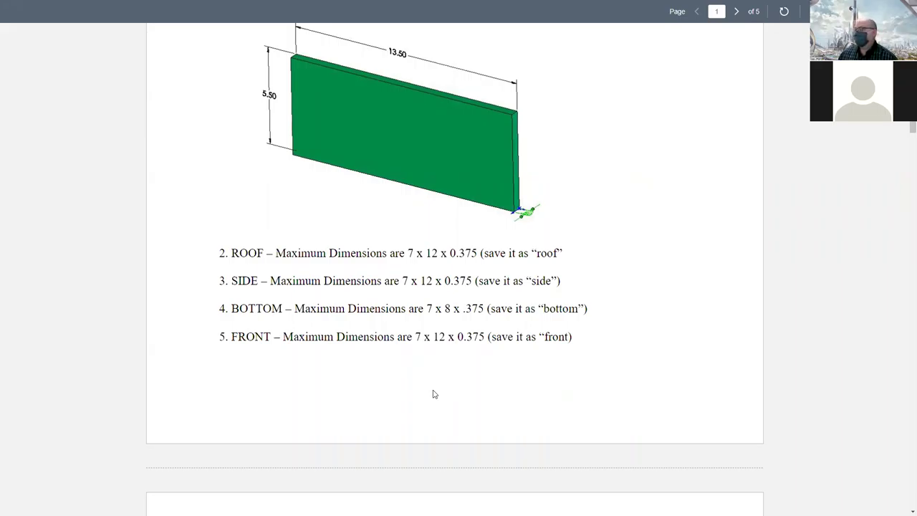
{"action": "scroll", "coordinate": [433, 395], "scroll_direction": "down", "scroll_amount": 3}
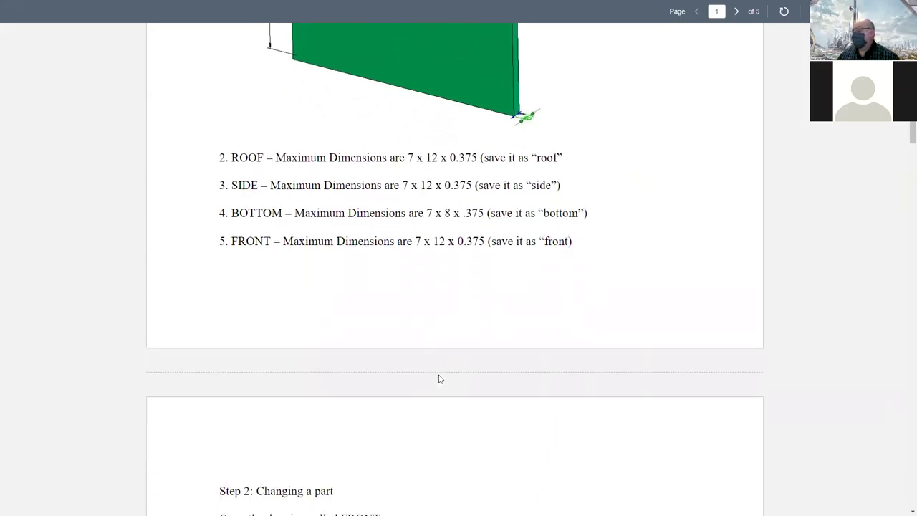
{"action": "scroll", "coordinate": [439, 378], "scroll_direction": "down", "scroll_amount": 3}
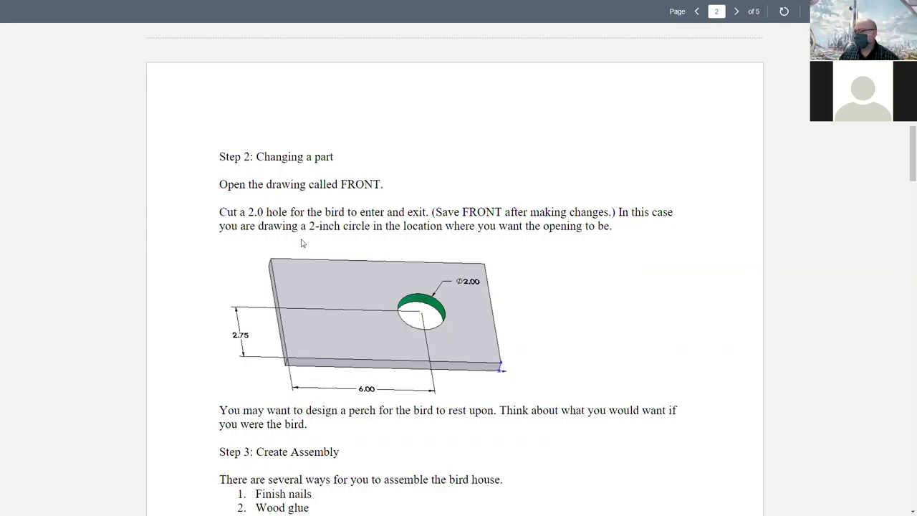
Step: Scroll to Step 3's assembly options: finish nails, wood glue, and finger joints with glue
{"action": "scroll", "coordinate": [305, 244], "scroll_direction": "down", "scroll_amount": 3}
{"action": "scroll", "coordinate": [359, 325], "scroll_direction": "down", "scroll_amount": 2}
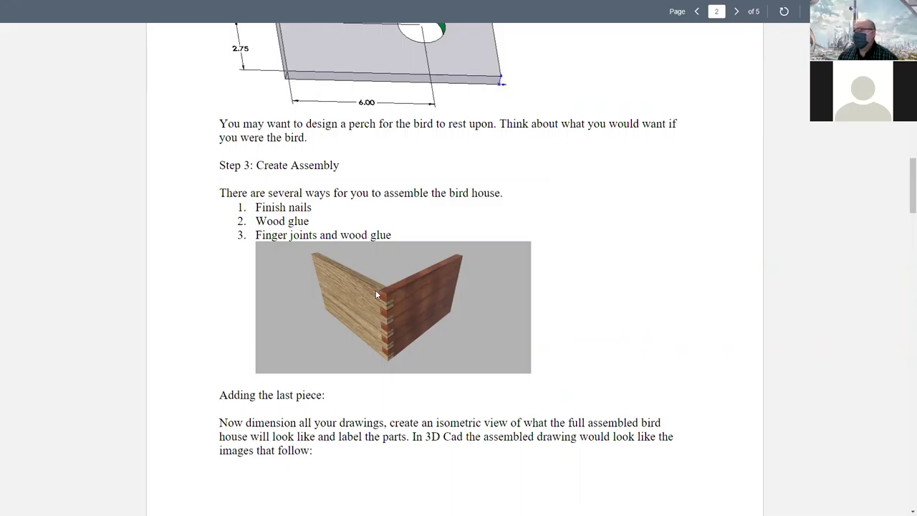
Step: Scroll to page 3's 'Insert front part' assembly drawing, then switch to the barn owl Pinterest pin
{"action": "scroll", "coordinate": [358, 318], "scroll_direction": "down", "scroll_amount": 8}
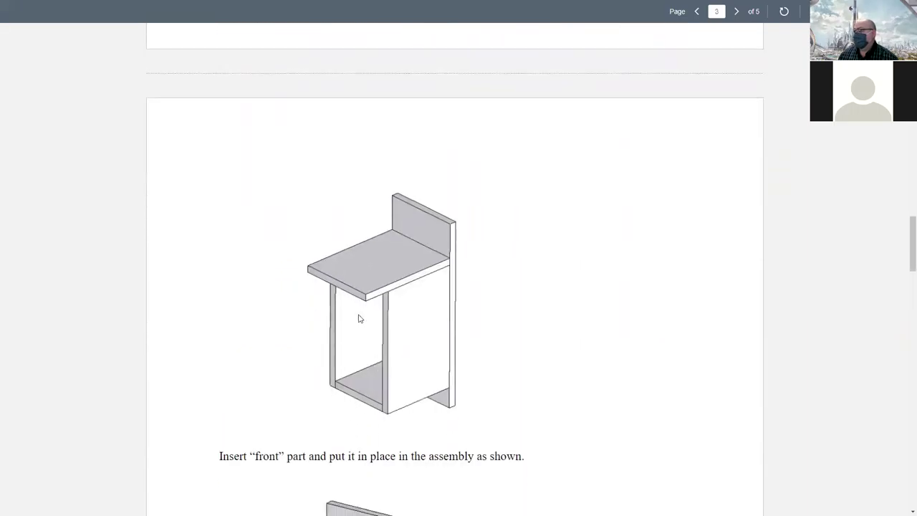
{"action": "scroll", "coordinate": [393, 302], "scroll_direction": "down", "scroll_amount": 6}
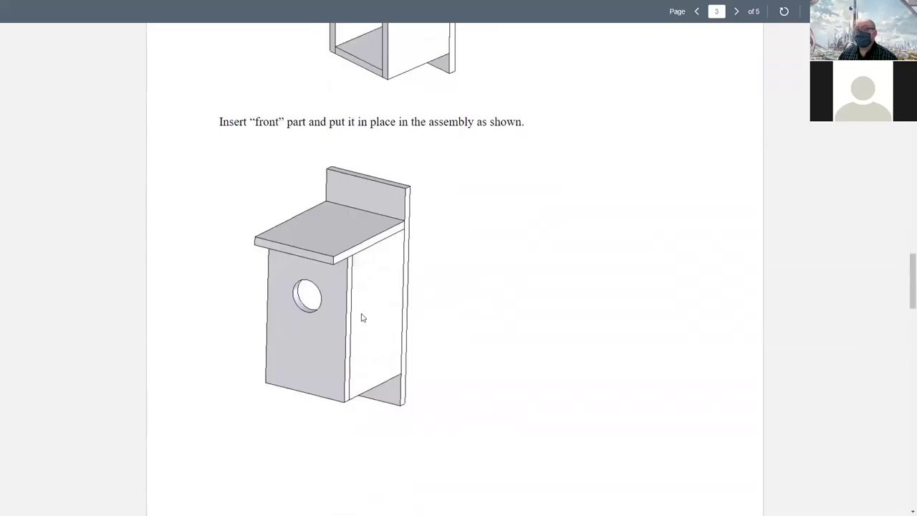
{"action": "scroll", "coordinate": [362, 318], "scroll_direction": "down", "scroll_amount": 1}
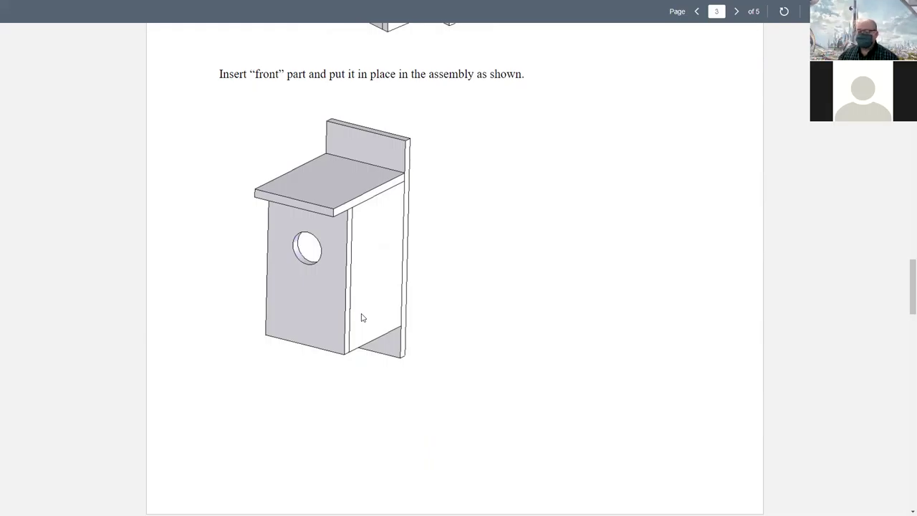
{"action": "scroll", "coordinate": [380, 320], "scroll_direction": "down", "scroll_amount": 1}
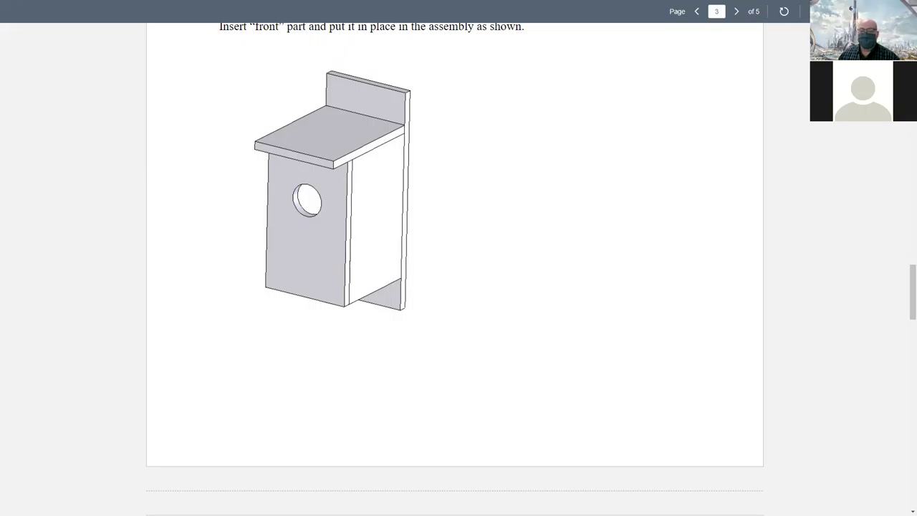
{"action": "key", "text": "alt+Tab"}
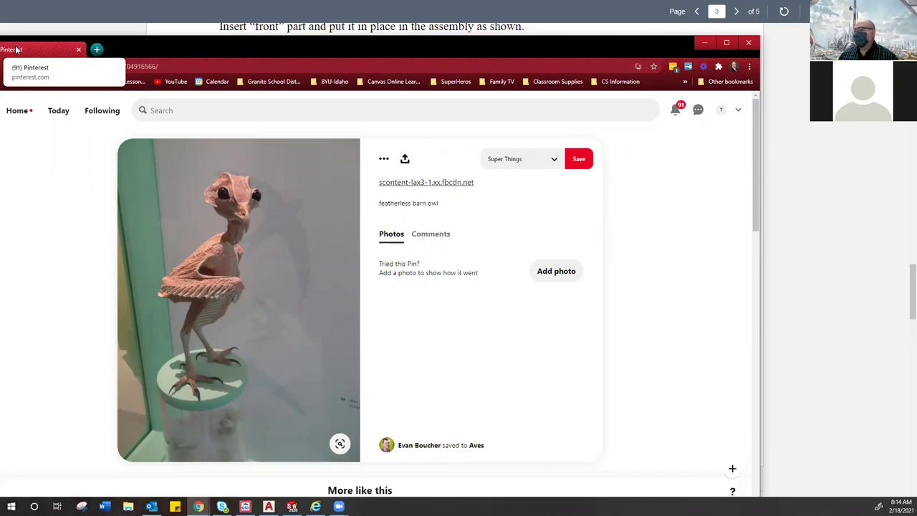
Step: Look over the featherless barn owl photo on the Pinterest pin page
{"action": "mouse_move", "coordinate": [274, 286]}
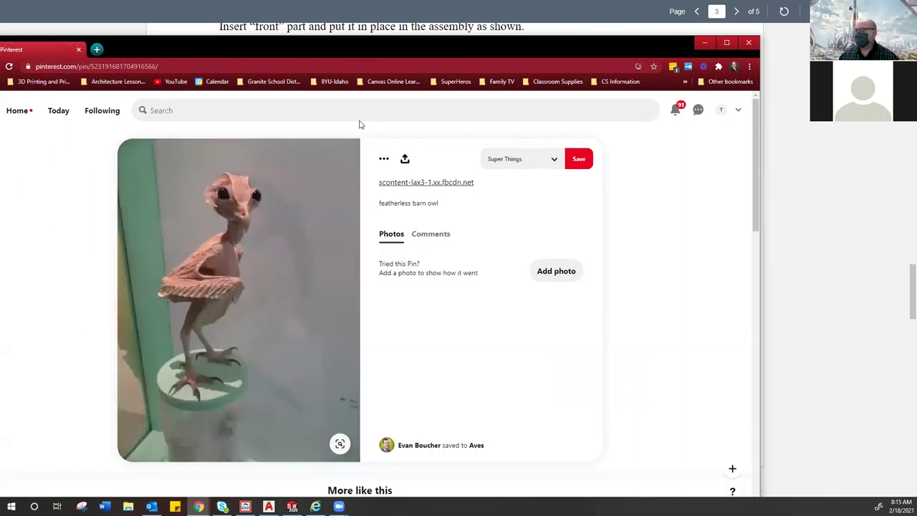
Step: Return to the lesson plan and scroll to page 4's Resources Used and Diagram A cut list
{"action": "key", "text": "alt+Tab"}
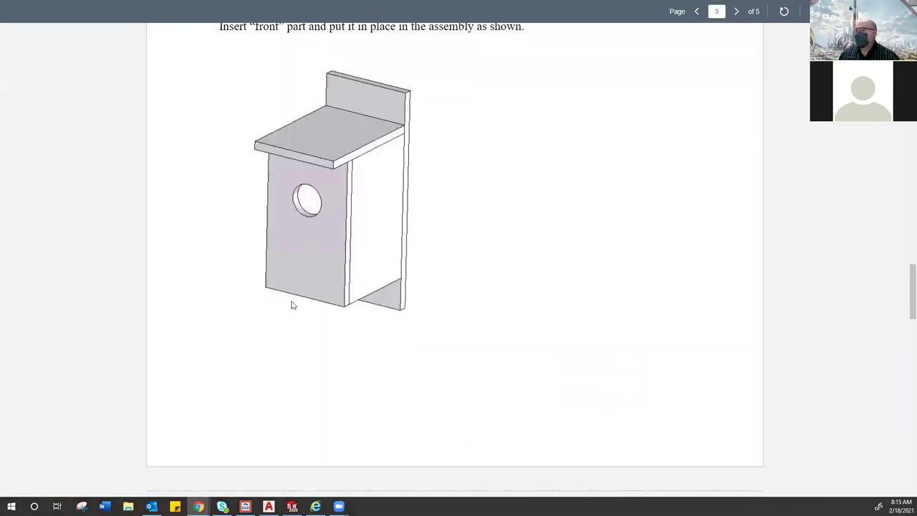
{"action": "scroll", "coordinate": [303, 305], "scroll_direction": "down", "scroll_amount": 2}
{"action": "scroll", "coordinate": [303, 305], "scroll_direction": "down", "scroll_amount": 4}
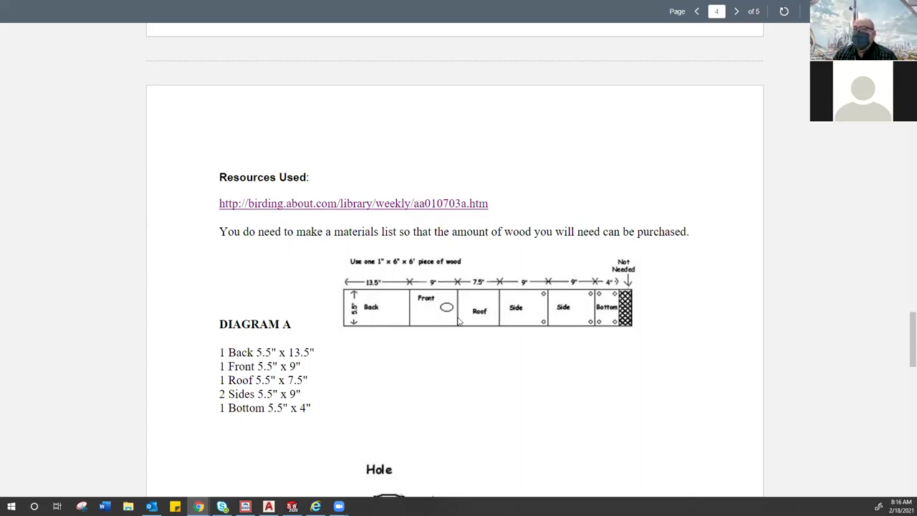
Step: Scroll past Diagram B's 1 3/8" by 2 1/4" entrance hole toward page 5's Diagram C
{"action": "scroll", "coordinate": [404, 353], "scroll_direction": "down", "scroll_amount": 3}
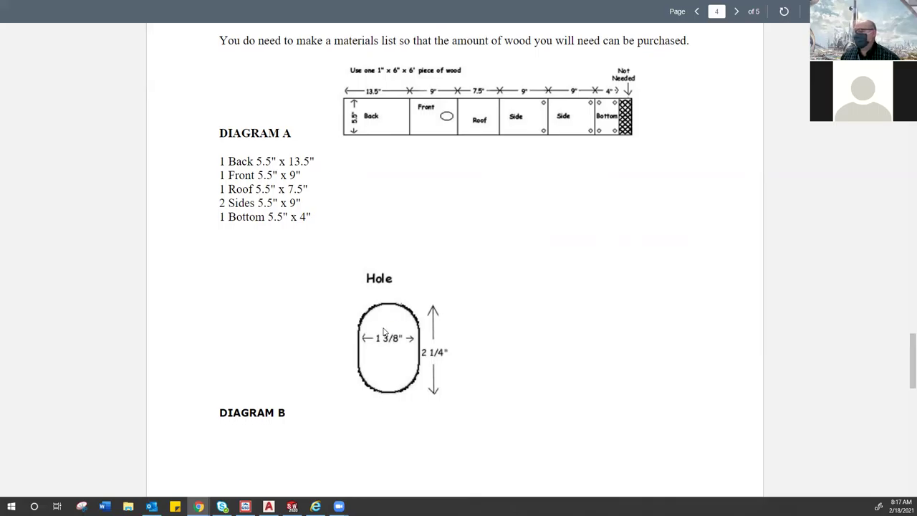
{"action": "scroll", "coordinate": [384, 331], "scroll_direction": "down", "scroll_amount": 8}
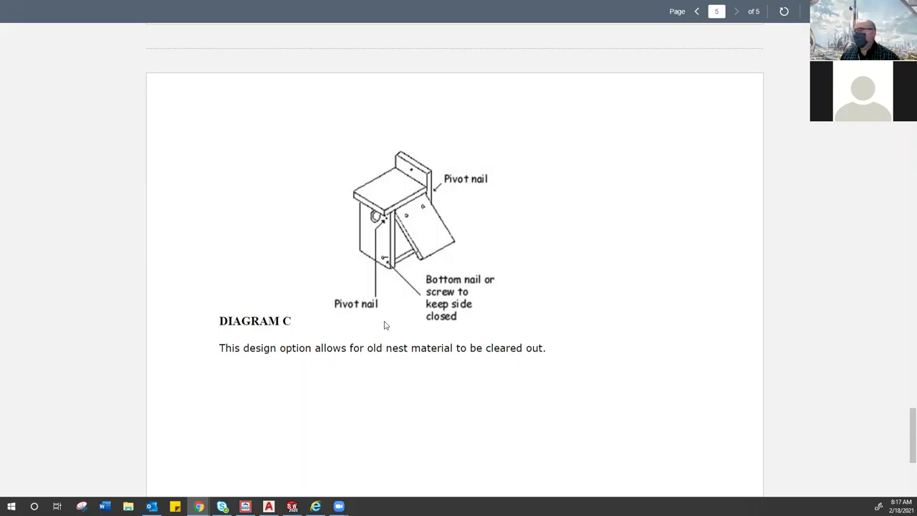
Step: Scroll the lesson plan PDF to page 5's Diagram C, then exit full-screen view
{"action": "scroll", "coordinate": [384, 325], "scroll_direction": "down", "scroll_amount": 4}
{"action": "scroll", "coordinate": [383, 323], "scroll_direction": "up", "scroll_amount": 7}
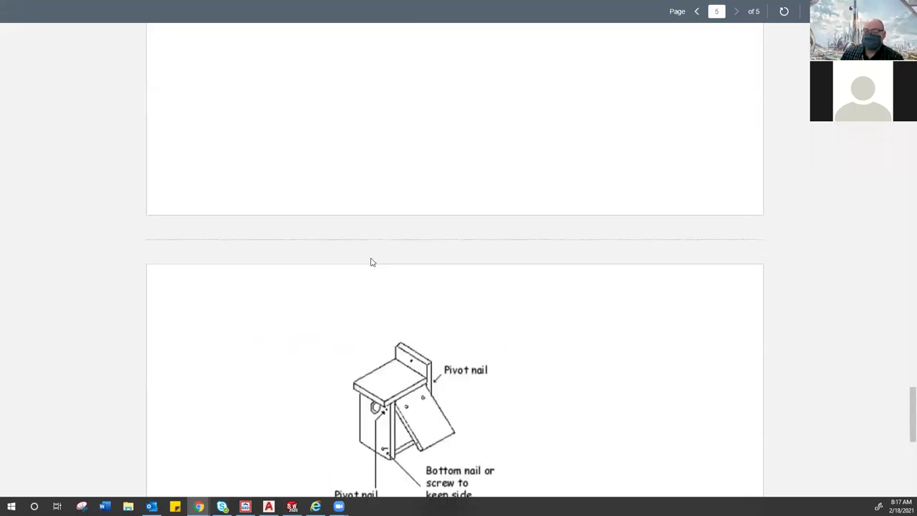
{"action": "scroll", "coordinate": [371, 262], "scroll_direction": "up", "scroll_amount": 1}
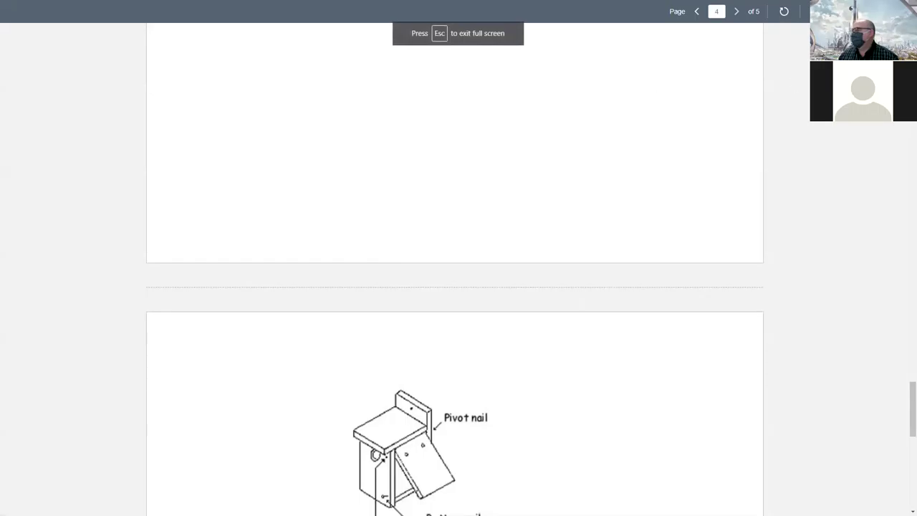
{"action": "key", "text": "Escape"}
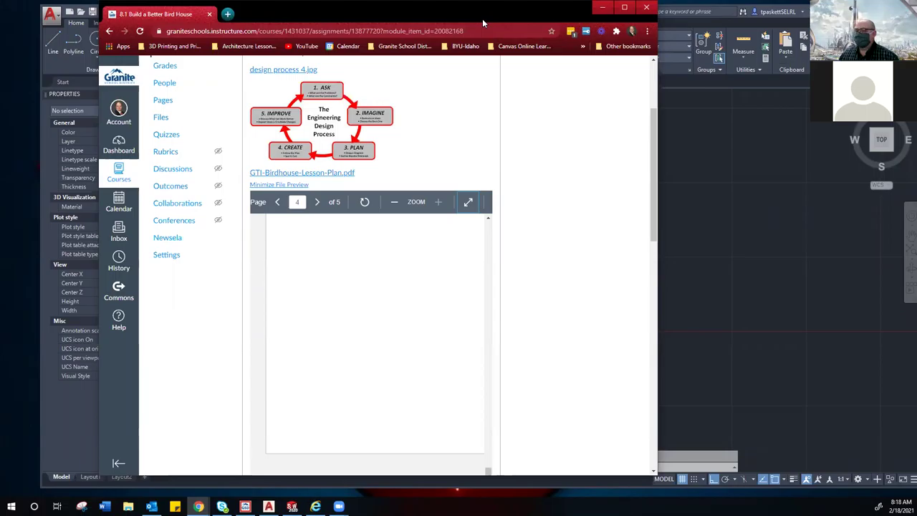
Step: Bring the AutoCAD birdhouse parts drawing forward for review, then return to Chrome
{"action": "left_click", "coordinate": [601, 7]}
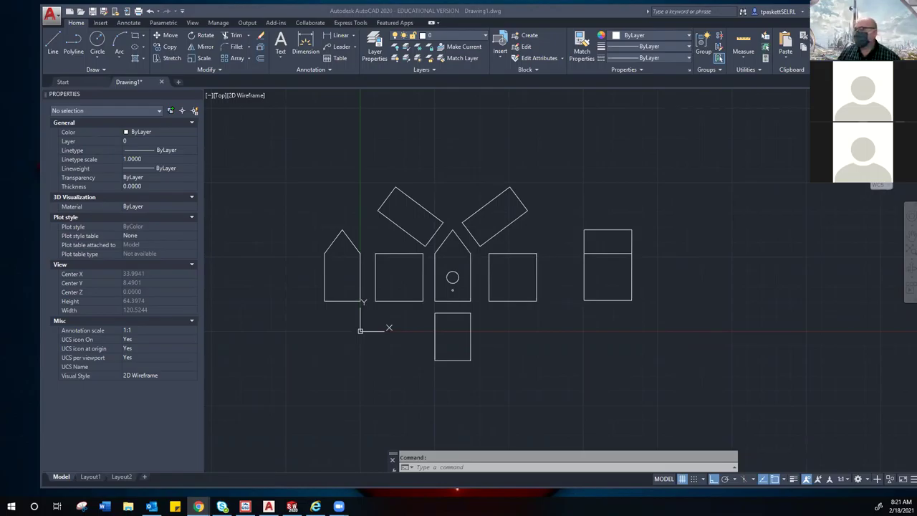
{"action": "key", "text": "alt+Tab"}
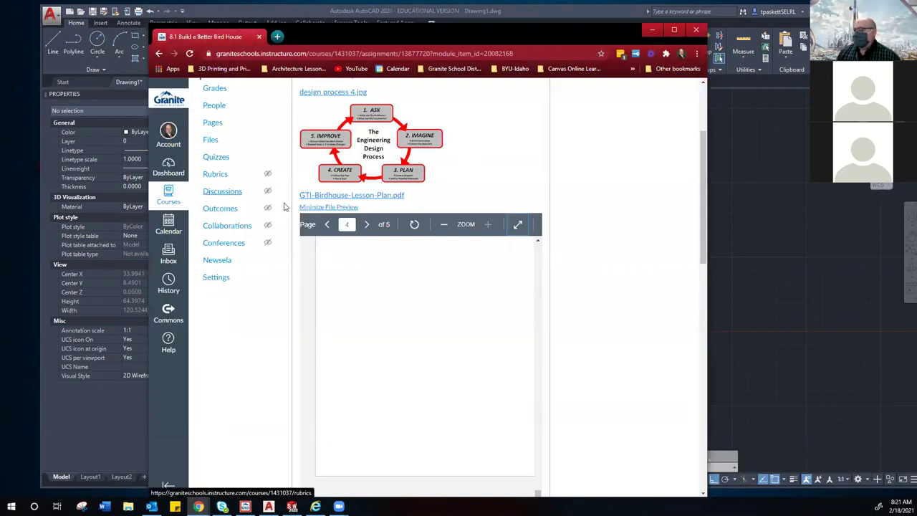
Step: Go back to the Canvas Dashboard, passing briefly through a course home page
{"action": "scroll", "coordinate": [322, 186], "scroll_direction": "up", "scroll_amount": 2}
{"action": "scroll", "coordinate": [322, 198], "scroll_direction": "up", "scroll_amount": 1}
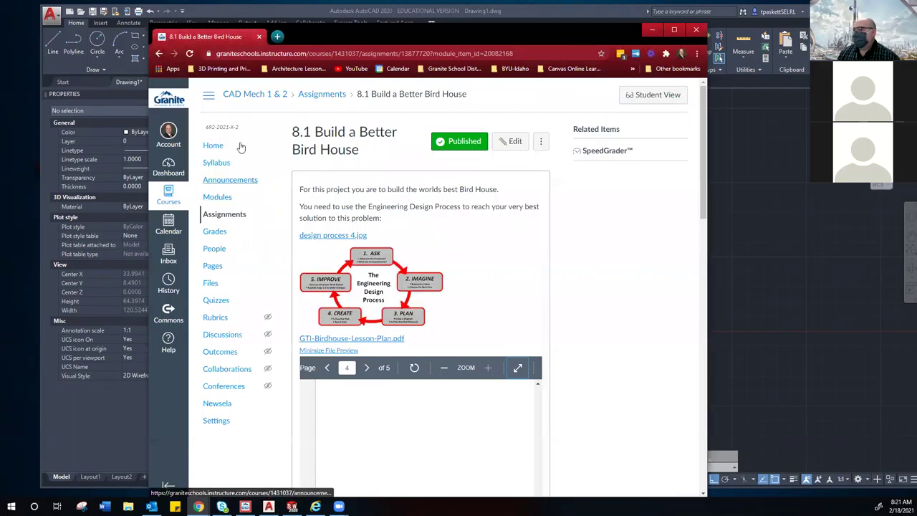
{"action": "left_click", "coordinate": [170, 177]}
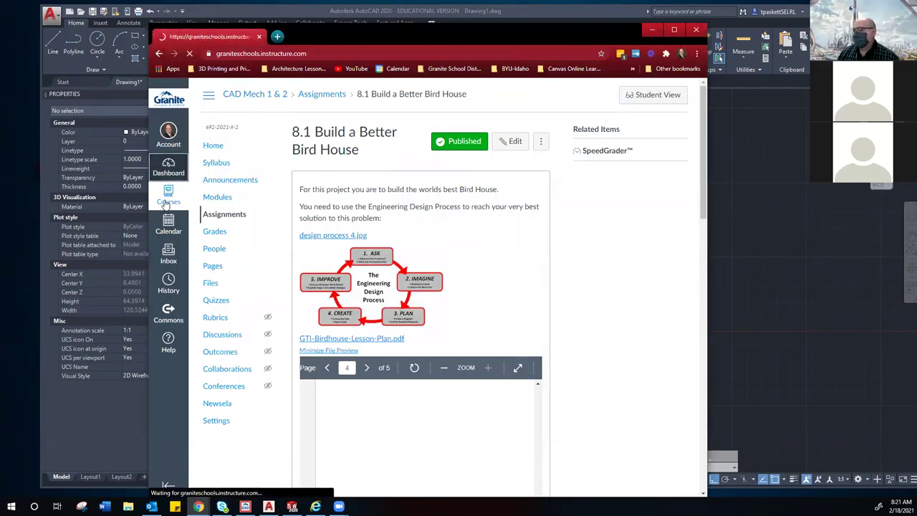
{"action": "left_click", "coordinate": [297, 244]}
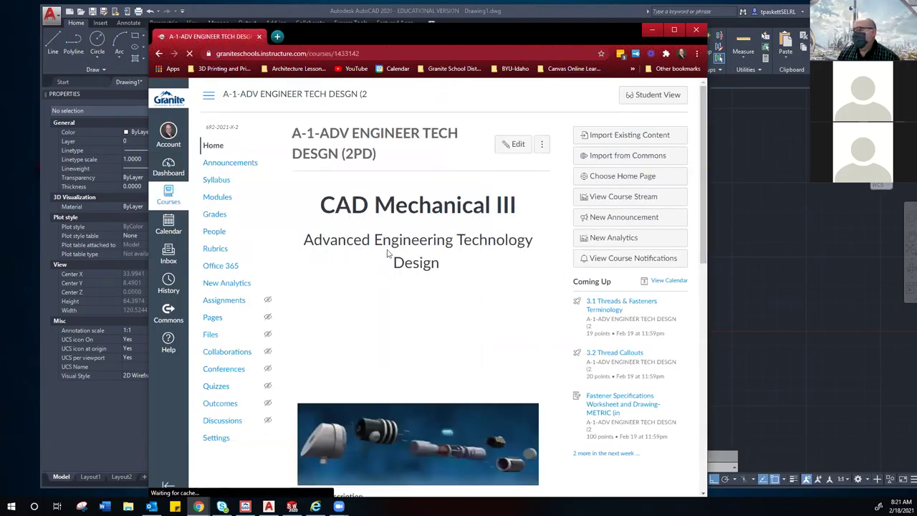
{"action": "left_click", "coordinate": [172, 169]}
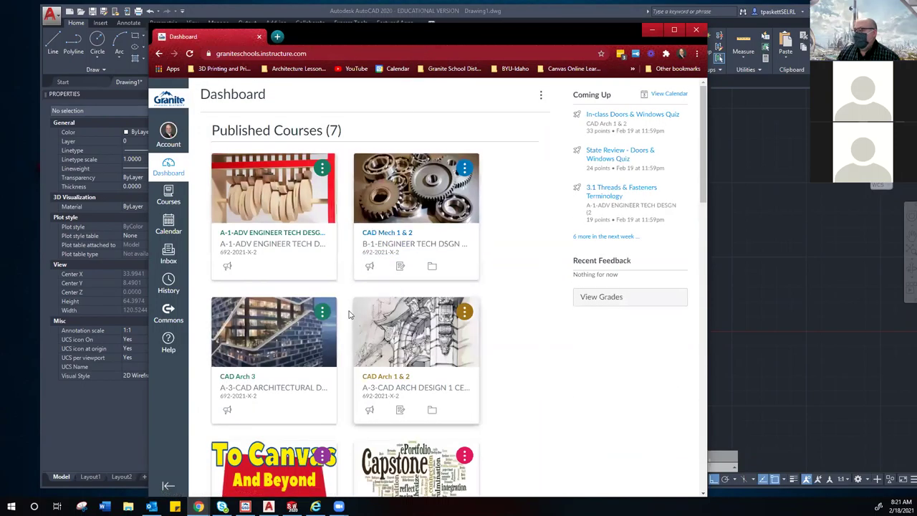
Step: Open CAD Mech 1 & 2, then the CAD Mechanical Design 2 page, and scroll to its Units grid
{"action": "left_click", "coordinate": [419, 247]}
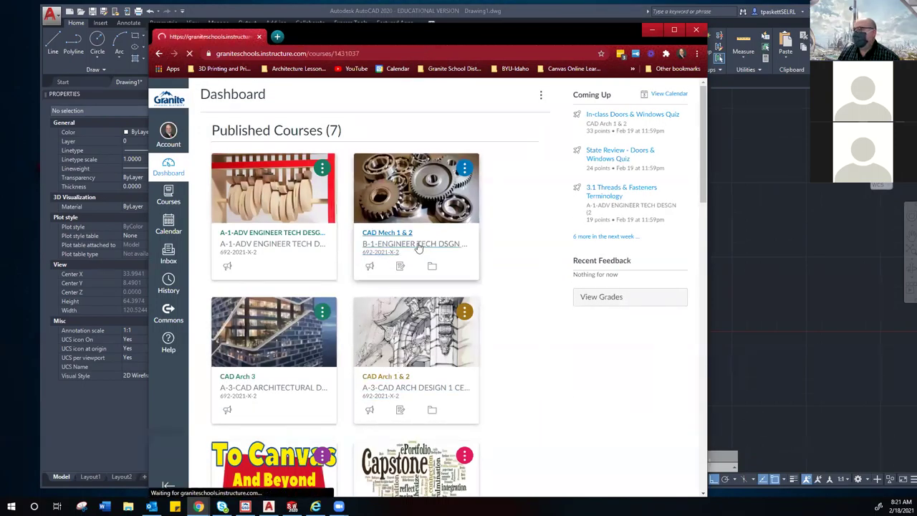
{"action": "scroll", "coordinate": [419, 247], "scroll_direction": "down", "scroll_amount": 4}
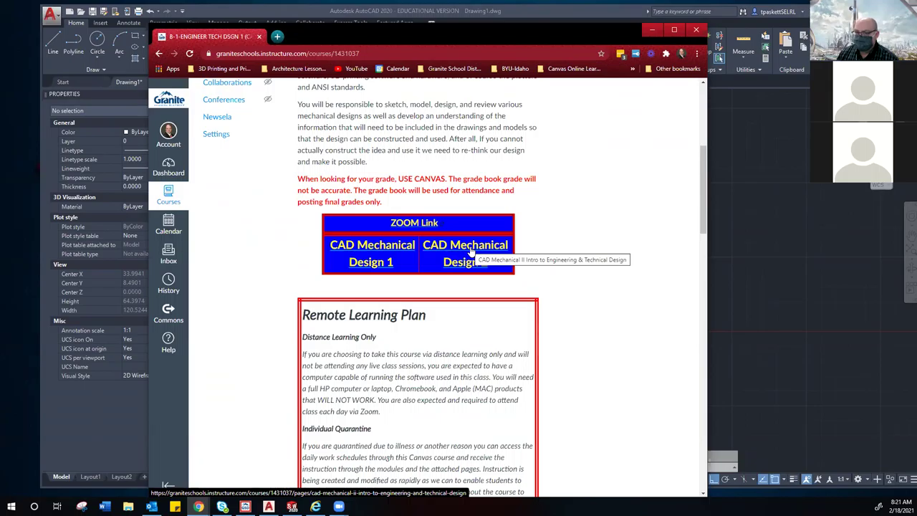
{"action": "left_click", "coordinate": [471, 251]}
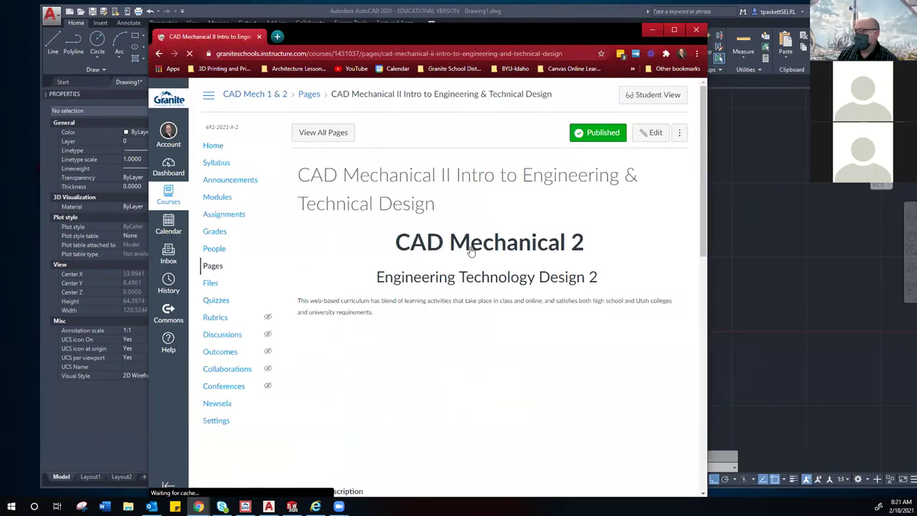
{"action": "scroll", "coordinate": [454, 245], "scroll_direction": "down", "scroll_amount": 7}
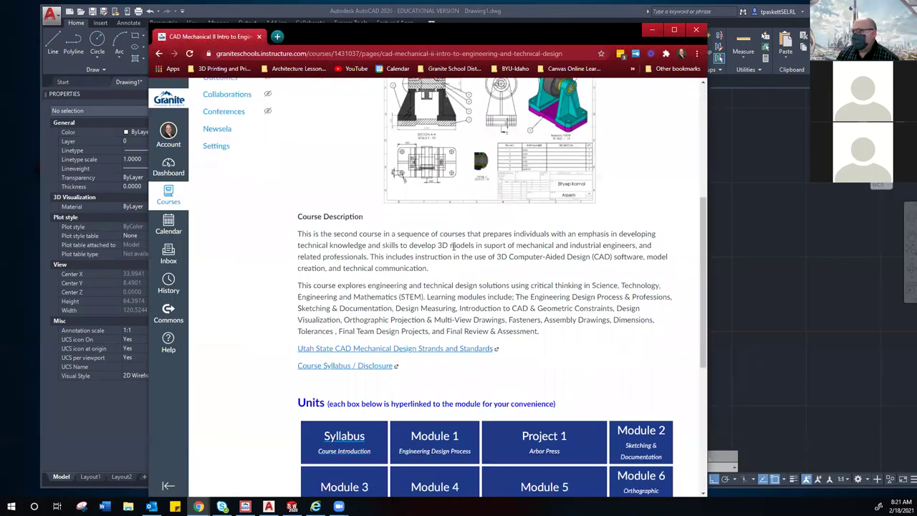
{"action": "scroll", "coordinate": [454, 246], "scroll_direction": "down", "scroll_amount": 2}
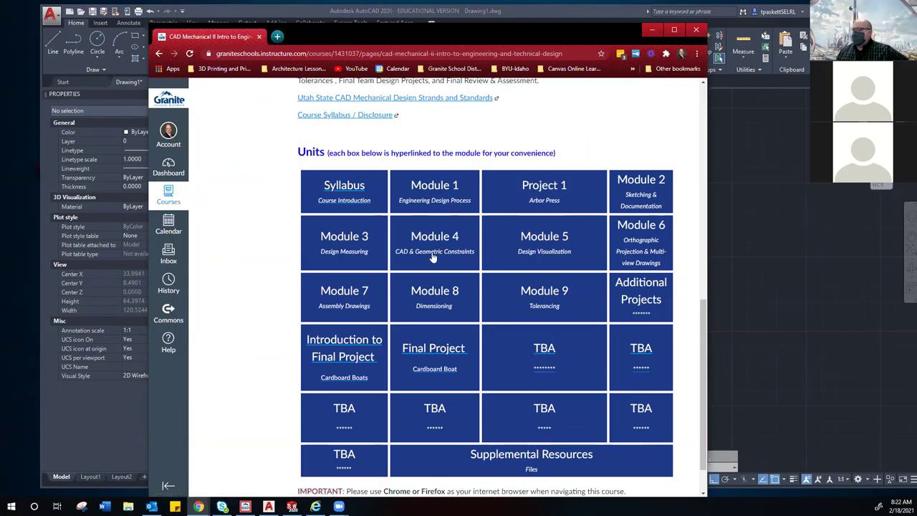
{"action": "scroll", "coordinate": [433, 258], "scroll_direction": "up", "scroll_amount": 15}
Step: Show the course Modules list and scroll to the Mech 2: Course Introduction module
{"action": "left_click", "coordinate": [215, 201]}
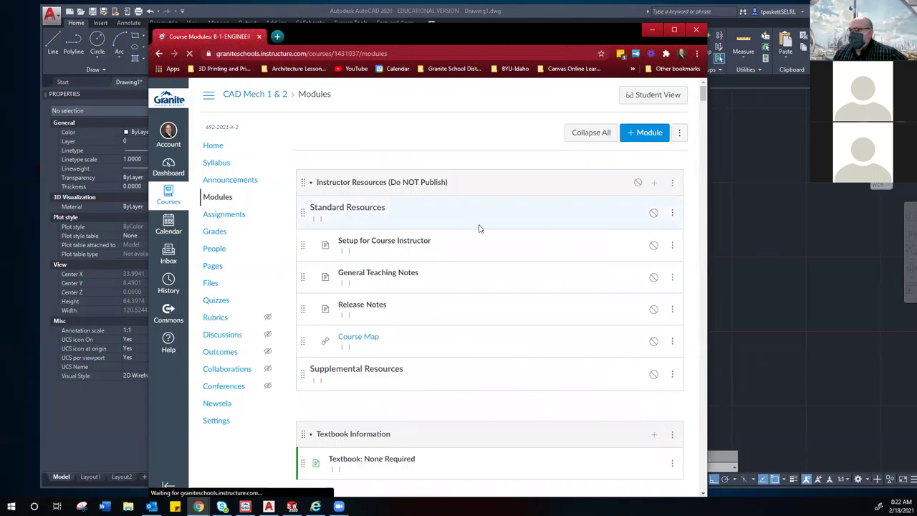
{"action": "scroll", "coordinate": [481, 229], "scroll_direction": "down", "scroll_amount": 7}
{"action": "scroll", "coordinate": [482, 227], "scroll_direction": "up", "scroll_amount": 1}
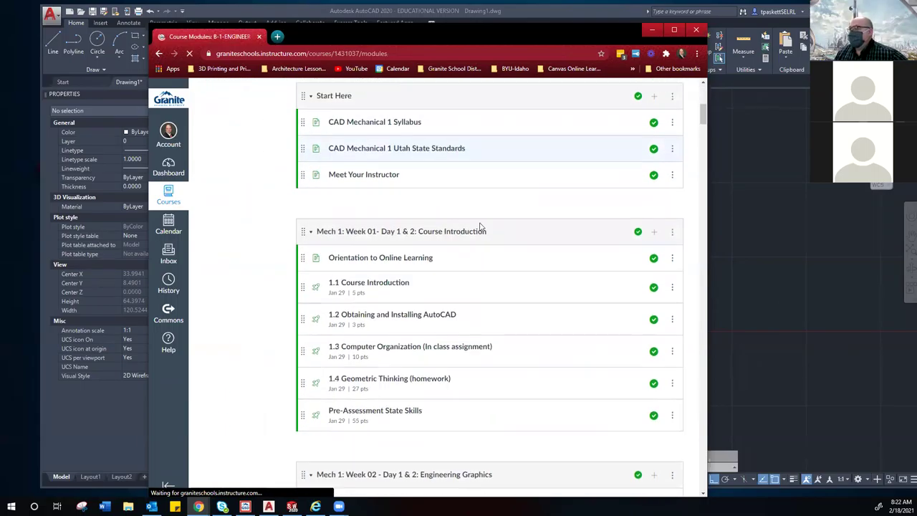
{"action": "scroll", "coordinate": [480, 227], "scroll_direction": "up", "scroll_amount": 1}
{"action": "scroll", "coordinate": [481, 227], "scroll_direction": "down", "scroll_amount": 5}
{"action": "scroll", "coordinate": [481, 226], "scroll_direction": "down", "scroll_amount": 20}
{"action": "scroll", "coordinate": [480, 226], "scroll_direction": "down", "scroll_amount": 15}
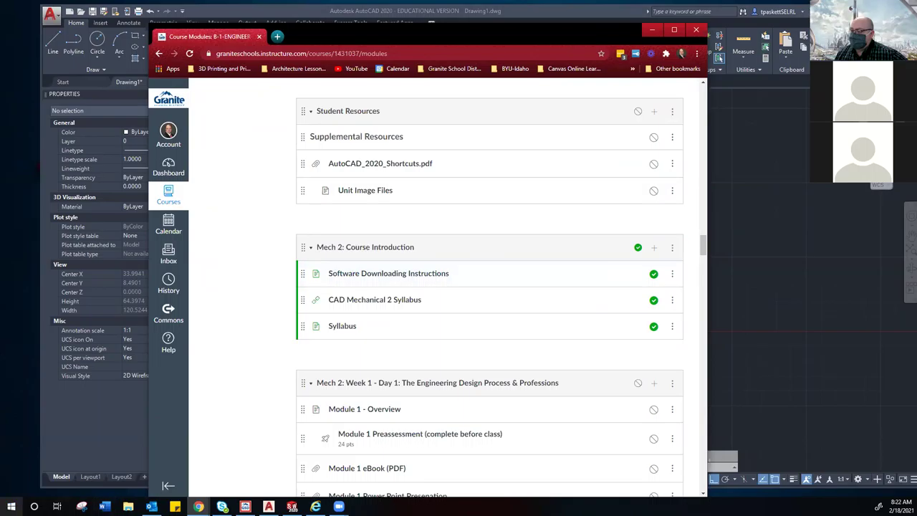
Step: Read the Software Downloading Instructions page, then switch back to the AutoCAD birdhouse drawing
{"action": "left_click", "coordinate": [387, 273]}
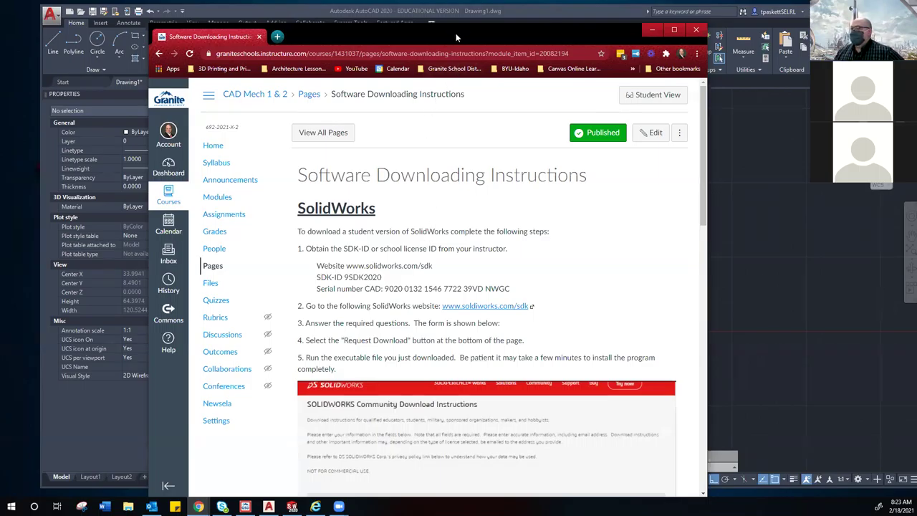
{"action": "key", "text": "alt+Tab"}
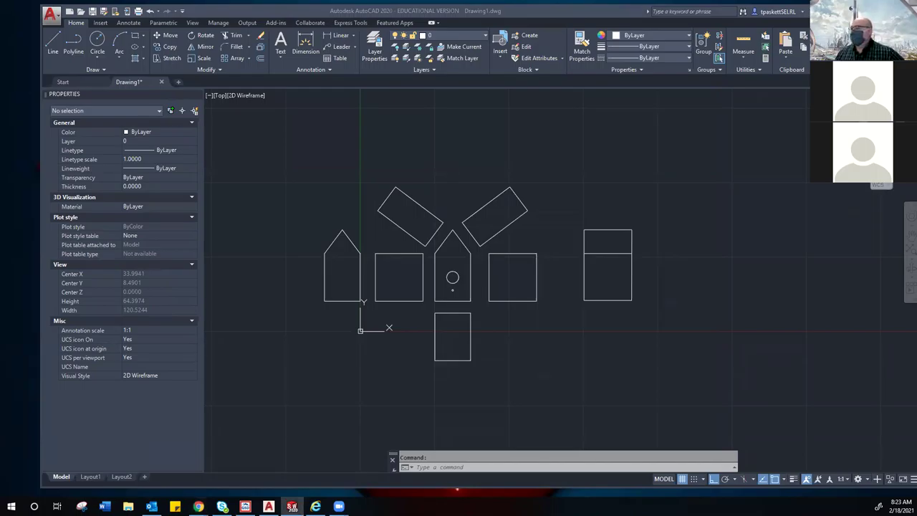
Step: Switch to SOLIDWORKS and bring up the New SOLIDWORKS Document dialog from File > New
{"action": "left_click", "coordinate": [292, 507]}
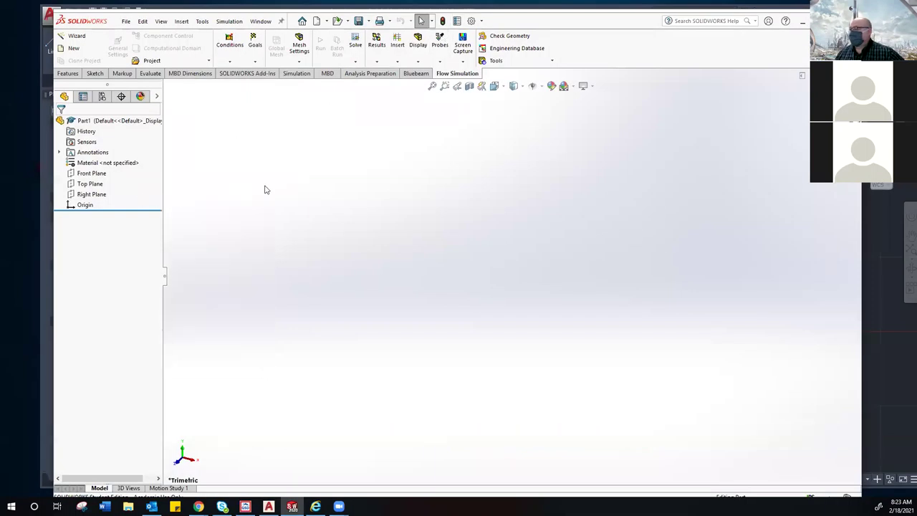
{"action": "left_click", "coordinate": [125, 23]}
{"action": "left_click", "coordinate": [131, 37]}
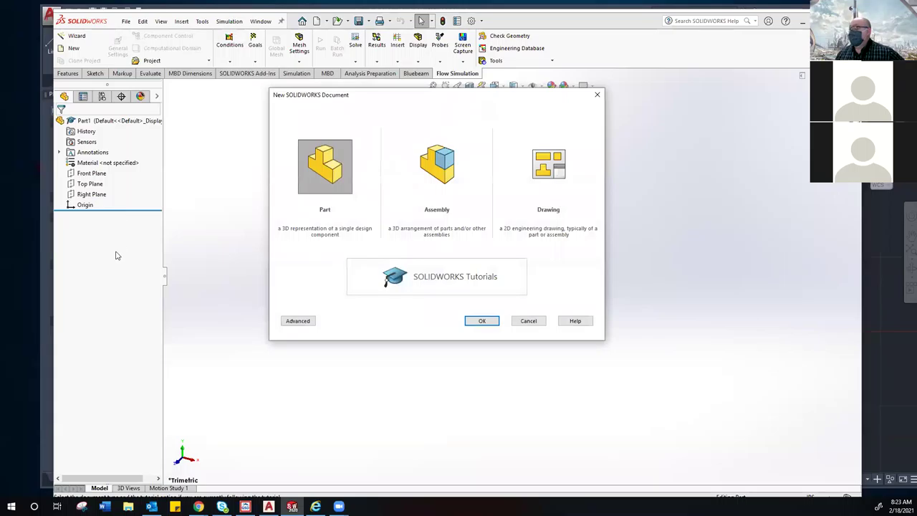
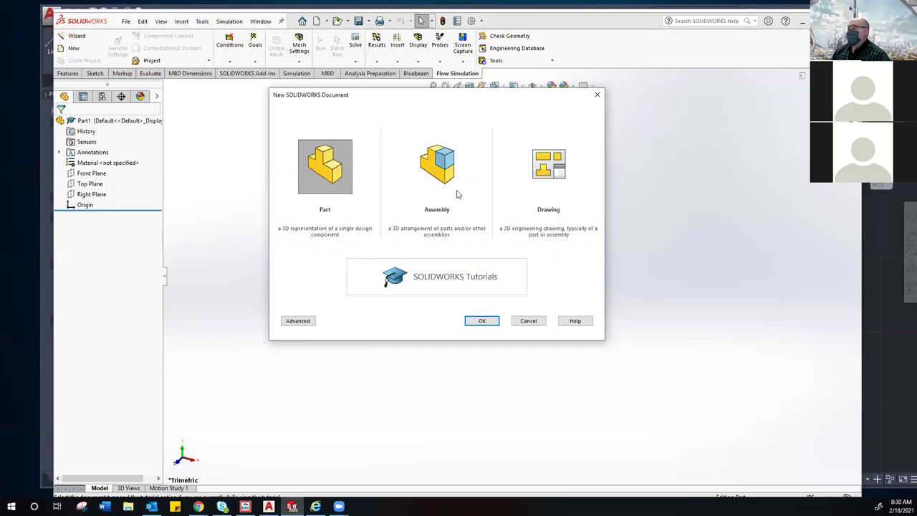
Step: Create the new blank part Part2 and maximize the SOLIDWORKS window
{"action": "left_click", "coordinate": [482, 322]}
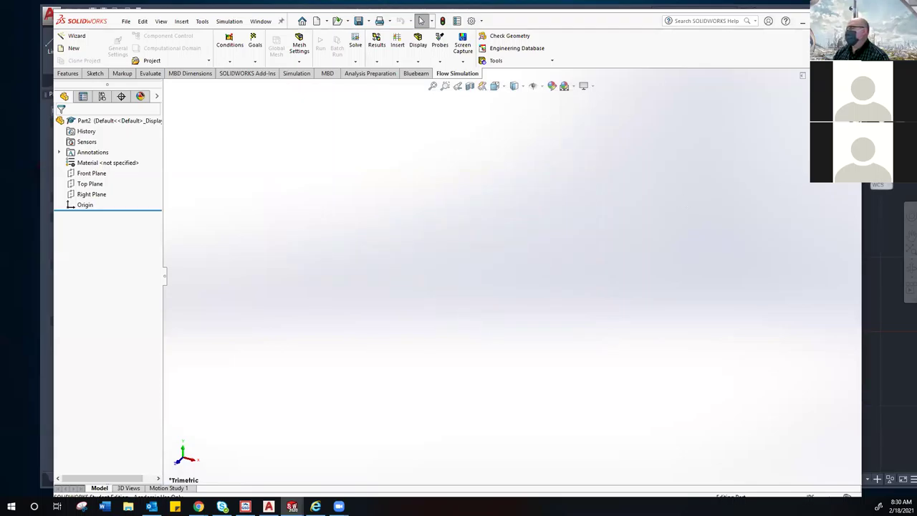
{"action": "left_click", "coordinate": [832, 14]}
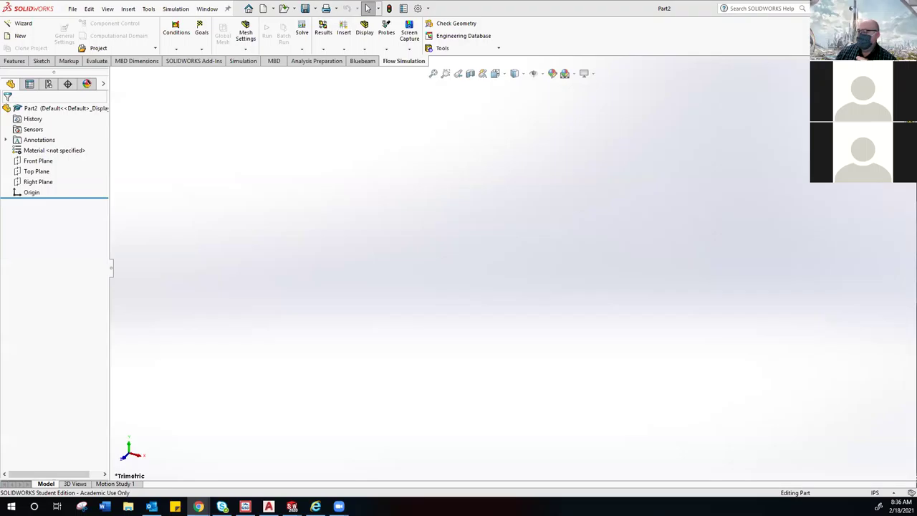
Step: Switch to Chrome showing the SOLIDWORKS Community Download Instructions page
{"action": "key", "text": "alt+Tab"}
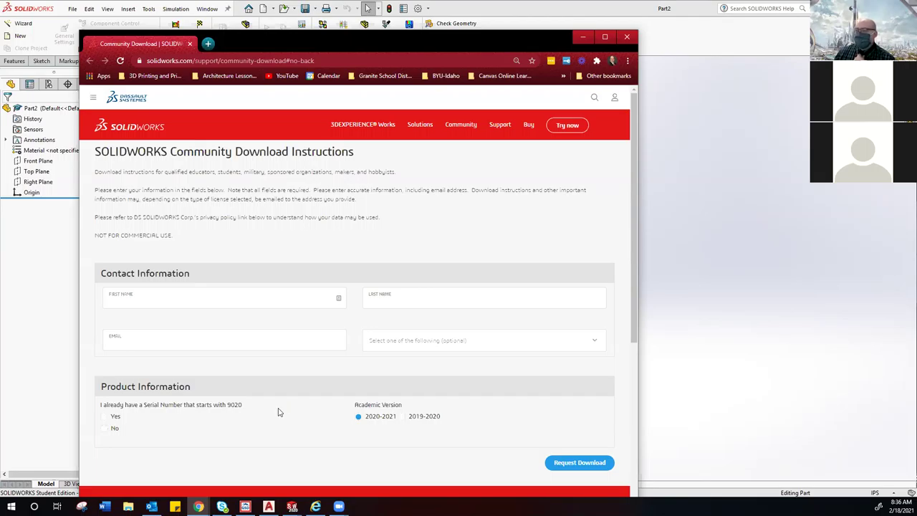
Step: Answer yes to having a 9020 serial number and enter the first name and e-mail address
{"action": "left_click", "coordinate": [105, 417]}
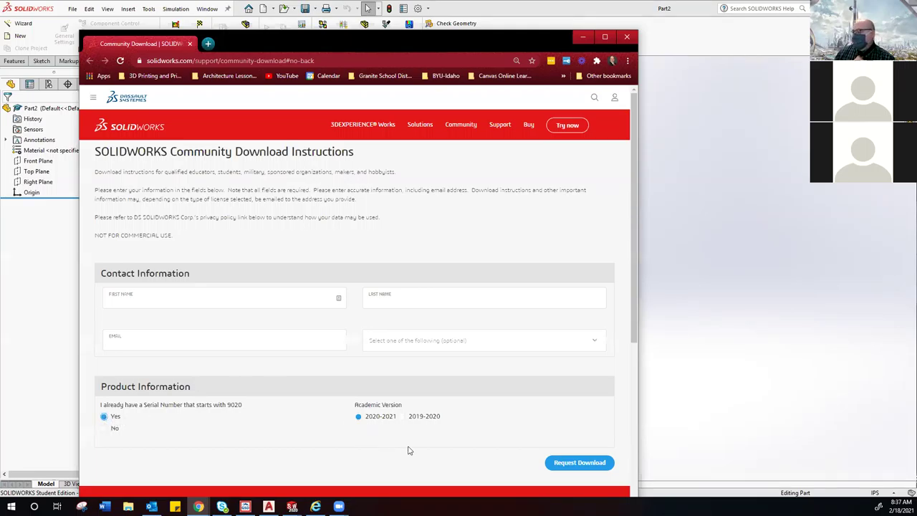
{"action": "left_click", "coordinate": [150, 293]}
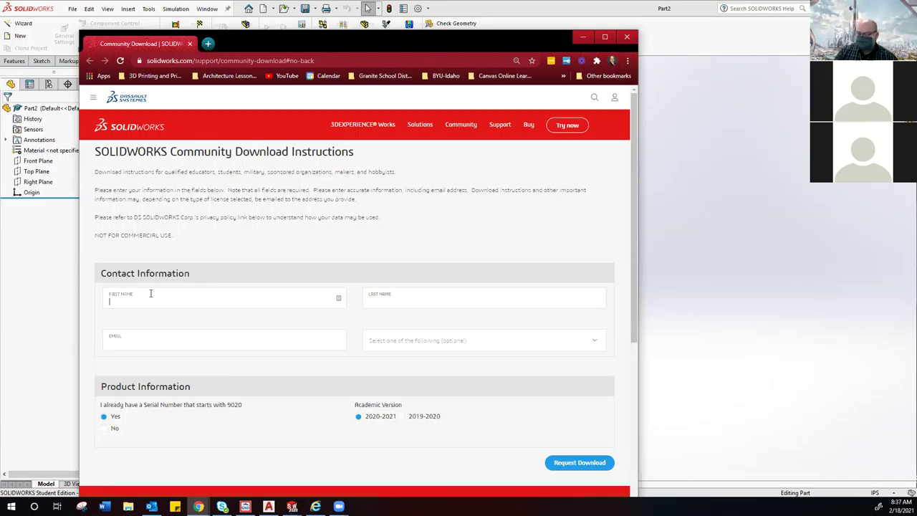
{"action": "type", "text": "tash"}
{"action": "key", "text": "BackSpace"}
{"action": "key", "text": "BackSpace"}
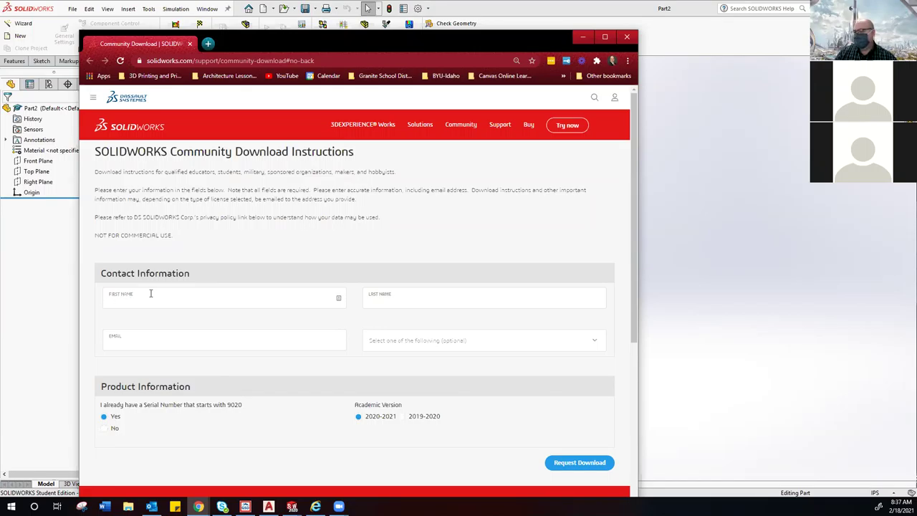
{"action": "key", "text": "Tab"}
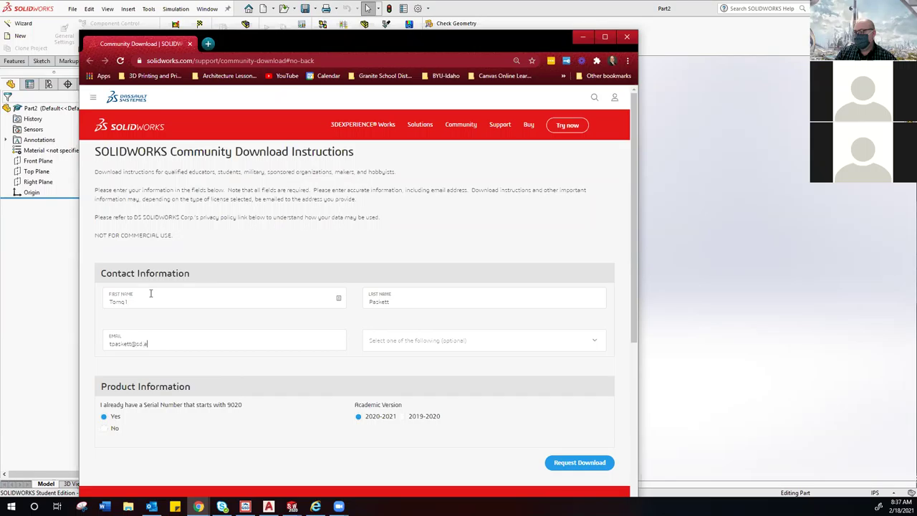
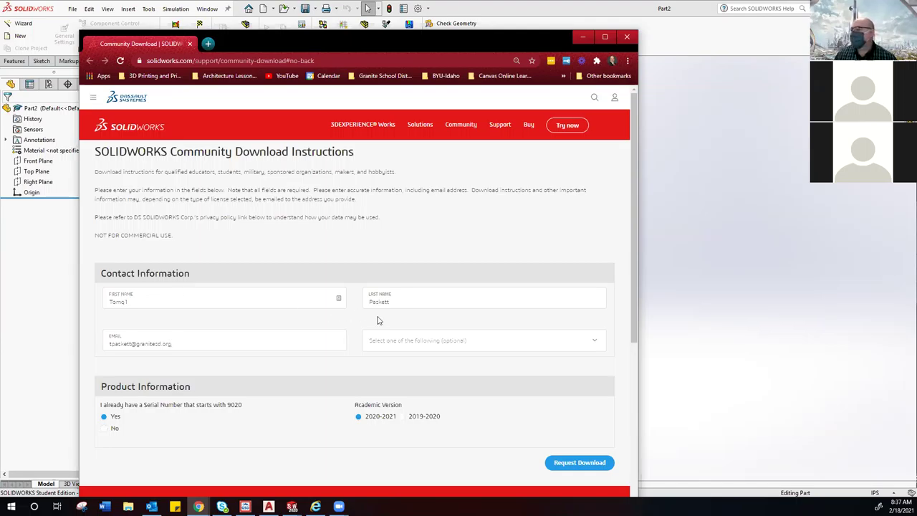
Step: Select Student as the role and submit the download request
{"action": "left_click", "coordinate": [395, 342]}
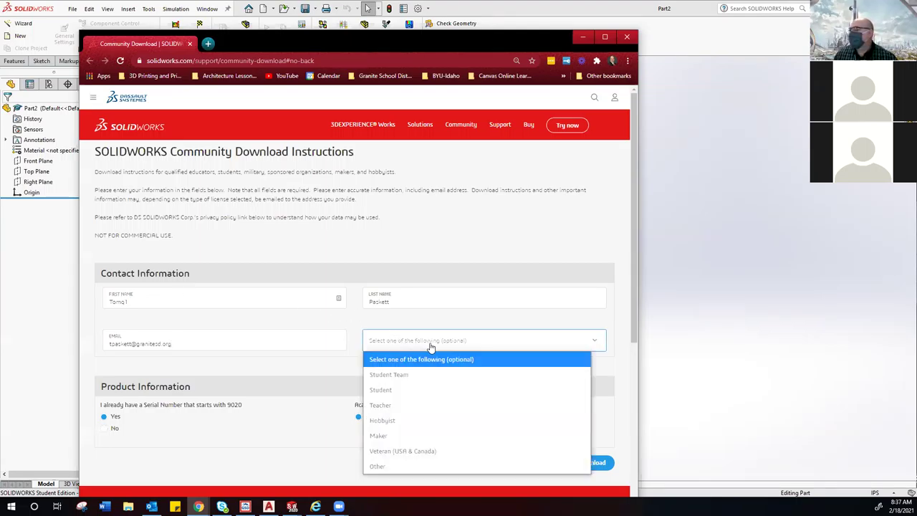
{"action": "left_click", "coordinate": [400, 389]}
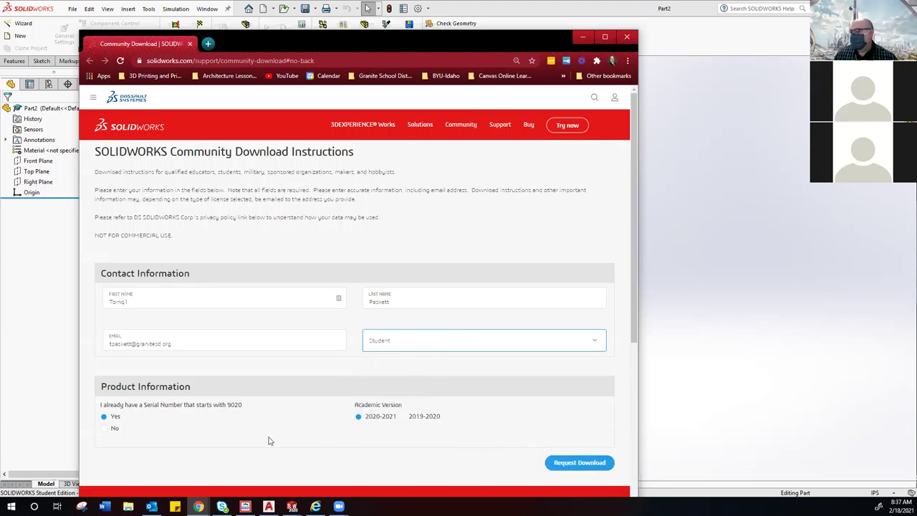
{"action": "left_click", "coordinate": [551, 465]}
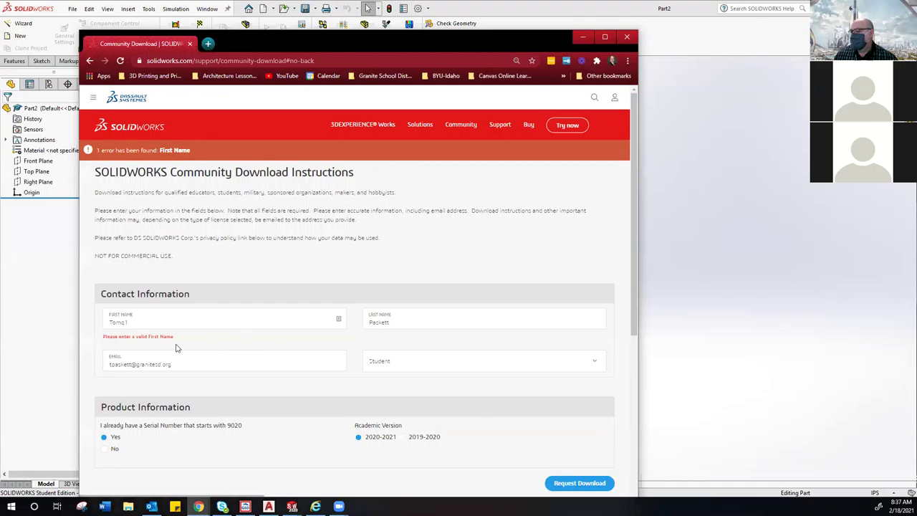
Step: Correct the invalid first name and accept the Community Access terms
{"action": "left_click", "coordinate": [138, 325]}
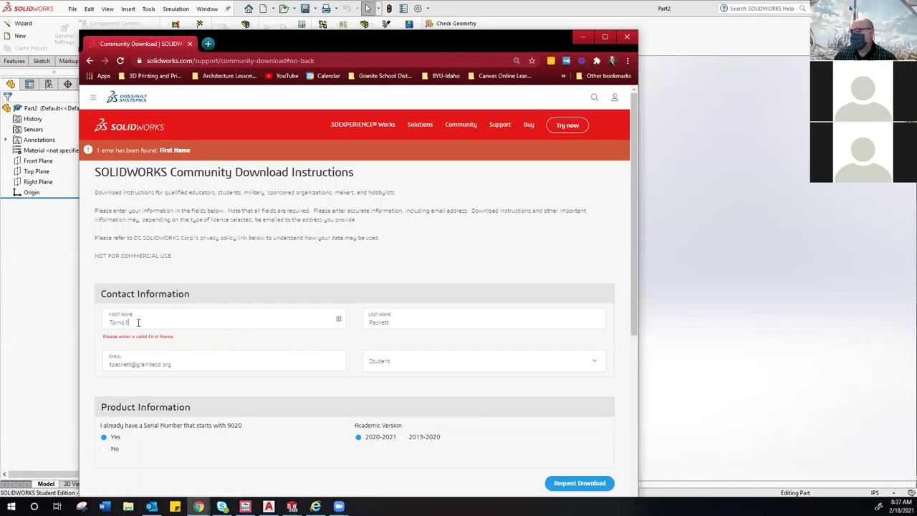
{"action": "key", "text": "BackSpace"}
{"action": "key", "text": "BackSpace"}
{"action": "key", "text": "BackSpace"}
{"action": "type", "text": "m"}
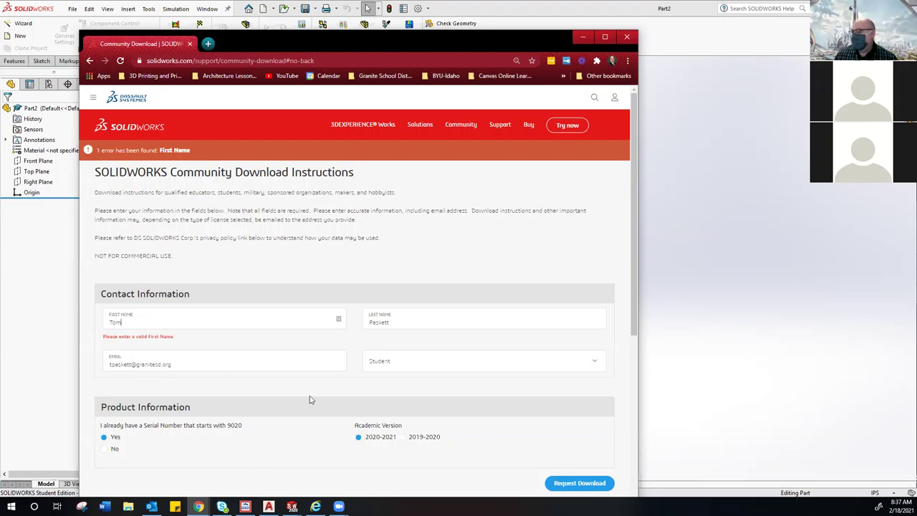
{"action": "scroll", "coordinate": [312, 400], "scroll_direction": "down", "scroll_amount": 2}
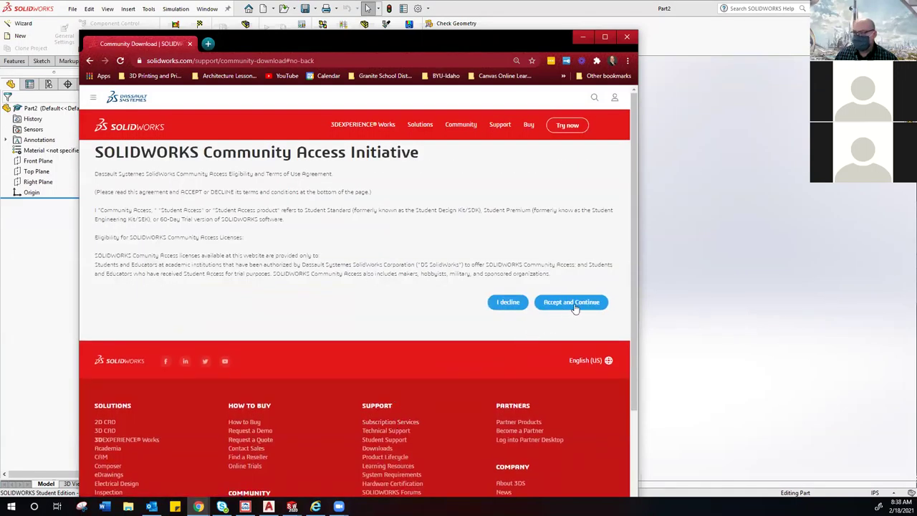
{"action": "left_click", "coordinate": [575, 305]}
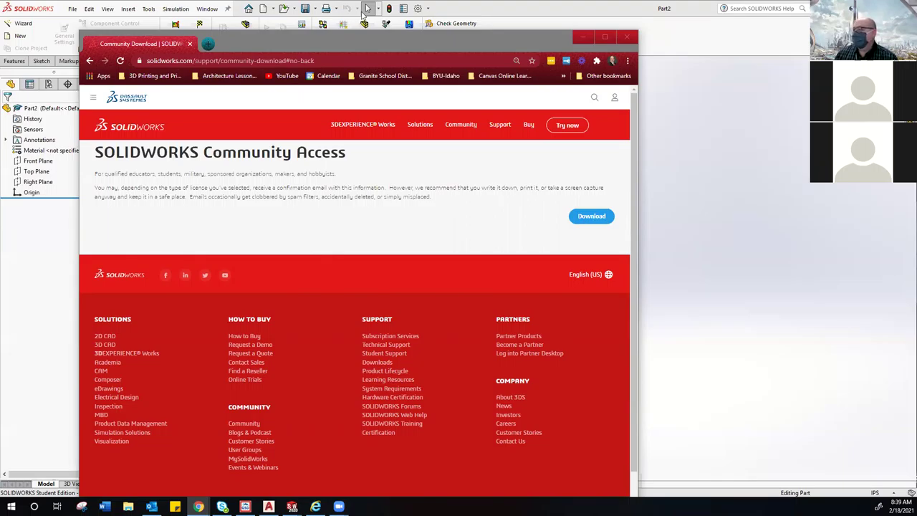
Step: Close Chrome to return to the empty Part2 and dismiss the graphics-area shortcut menu
{"action": "left_click", "coordinate": [626, 38]}
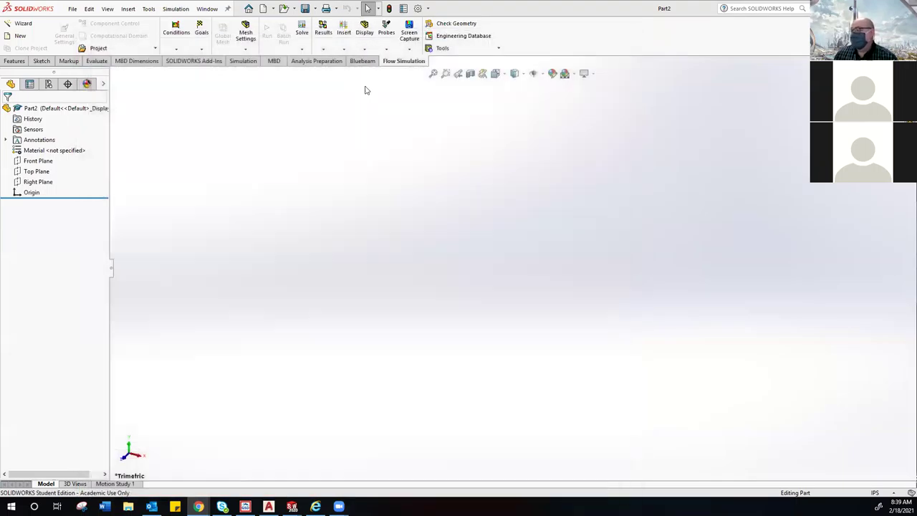
{"action": "right_click", "coordinate": [282, 99]}
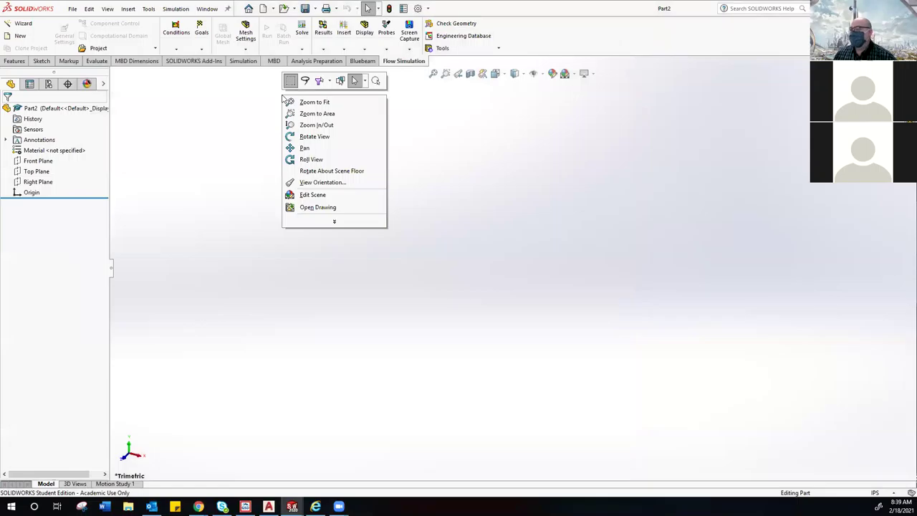
{"action": "left_click", "coordinate": [373, 296]}
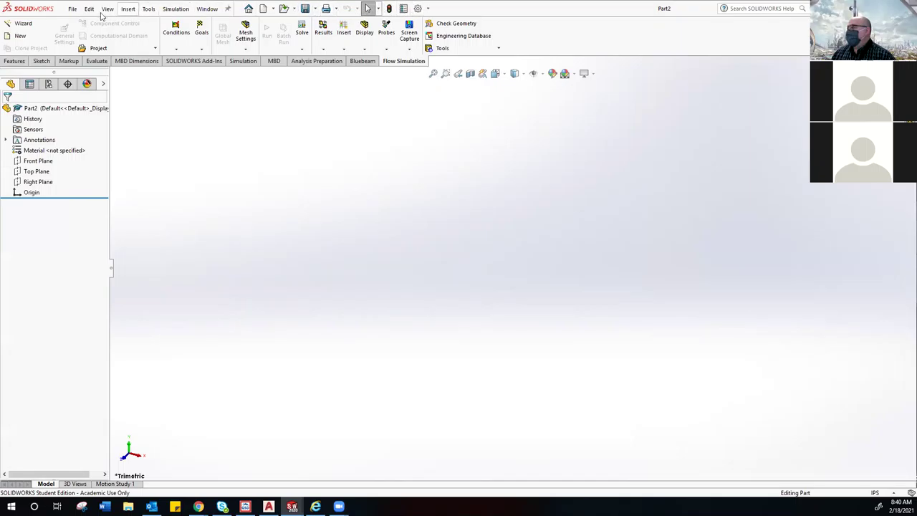
{"action": "left_click", "coordinate": [227, 8]}
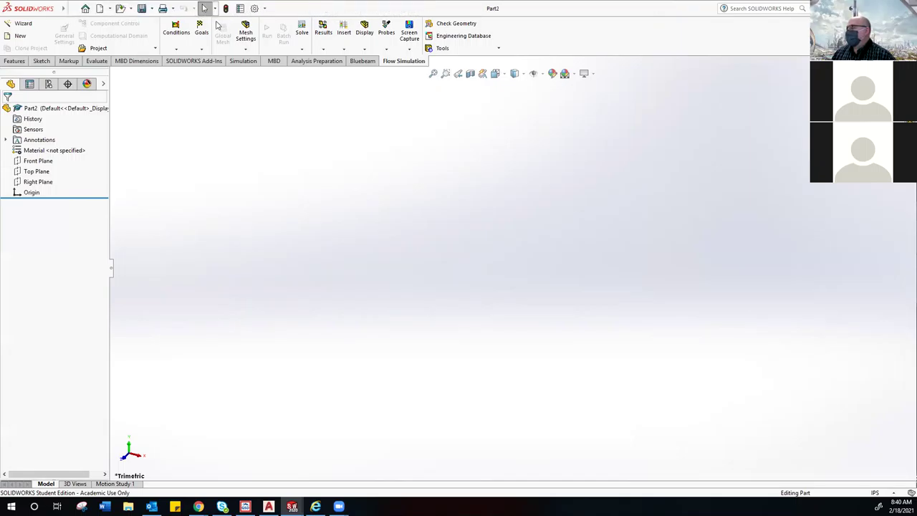
{"action": "left_click", "coordinate": [72, 8]}
{"action": "left_click", "coordinate": [207, 8]}
{"action": "left_click", "coordinate": [227, 9]}
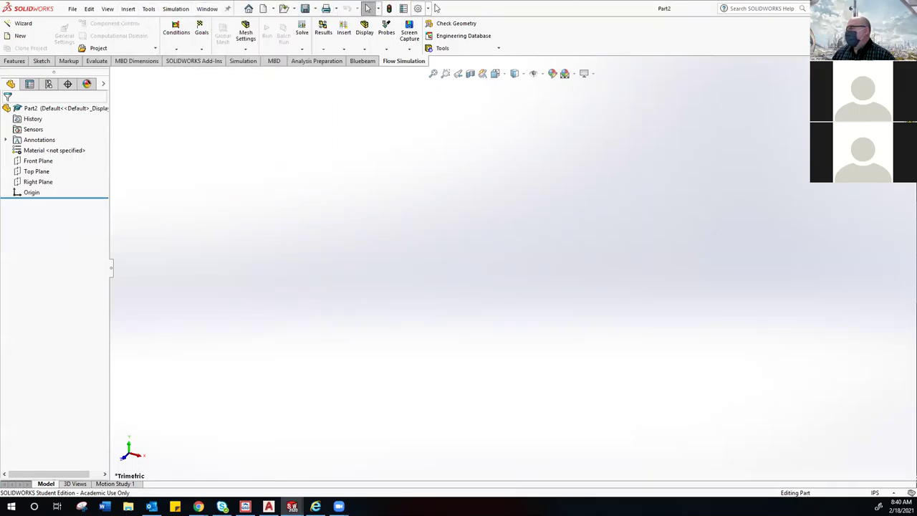
{"action": "left_click", "coordinate": [207, 8]}
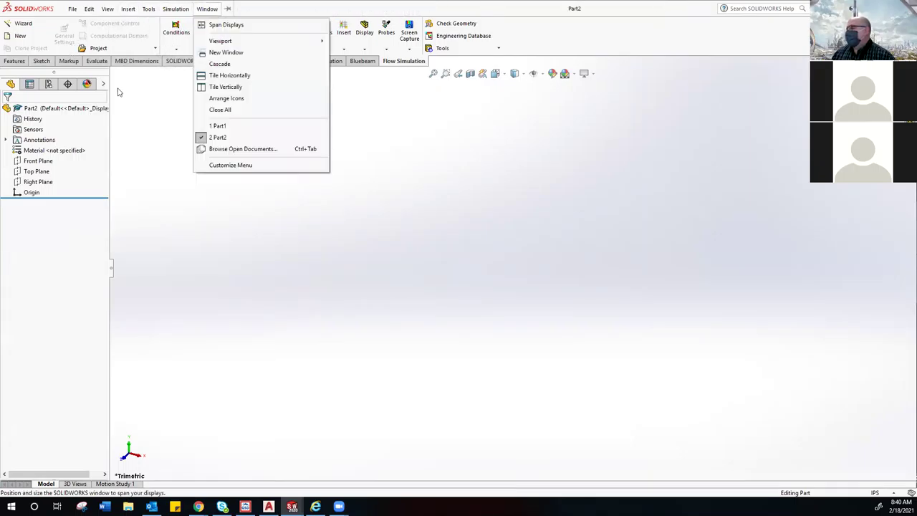
{"action": "left_click", "coordinate": [176, 9]}
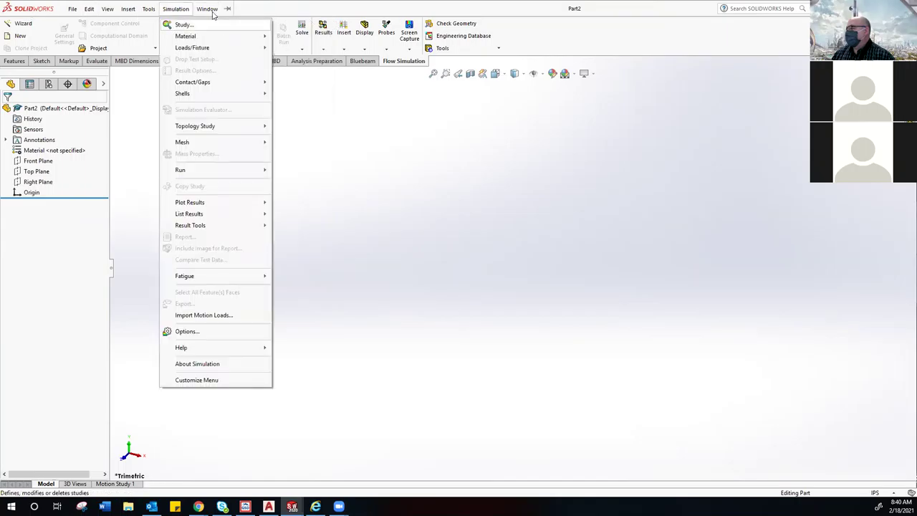
{"action": "mouse_move", "coordinate": [84, 20]}
{"action": "left_click", "coordinate": [207, 9]}
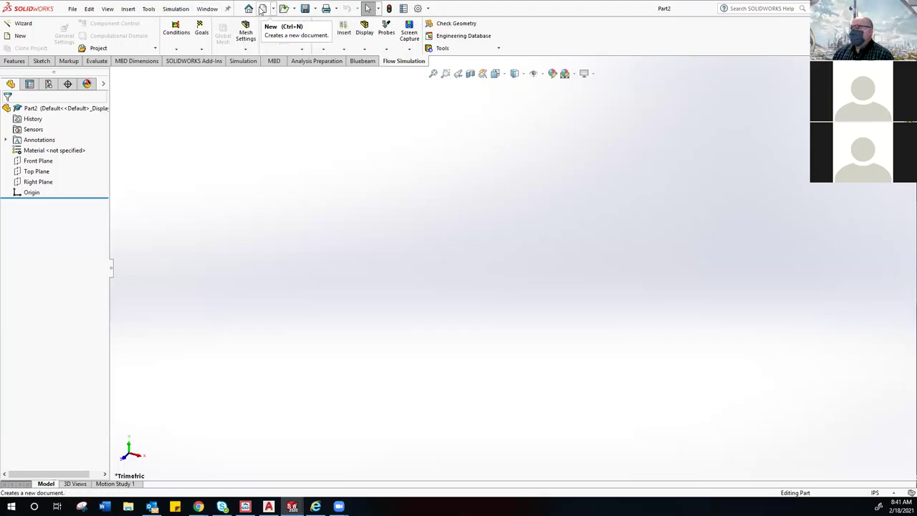
{"action": "left_click", "coordinate": [263, 10]}
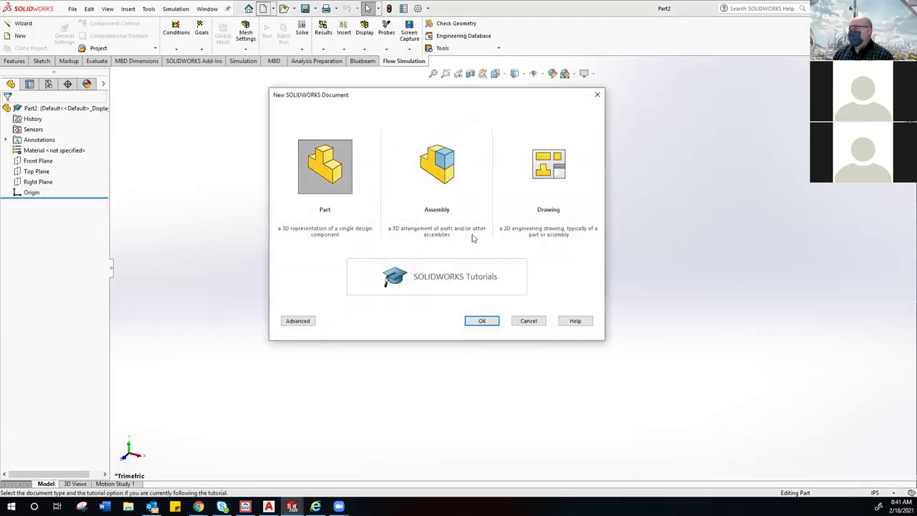
{"action": "left_click", "coordinate": [529, 321]}
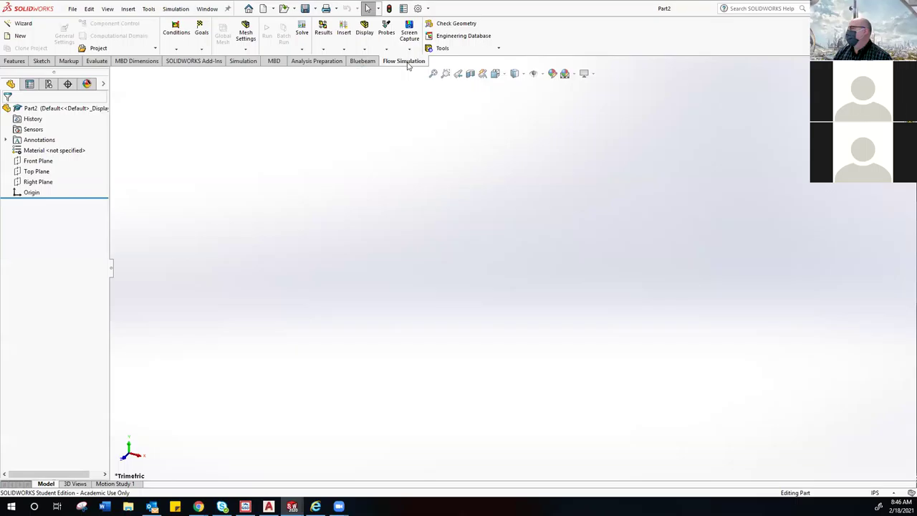
{"action": "left_click", "coordinate": [14, 61]}
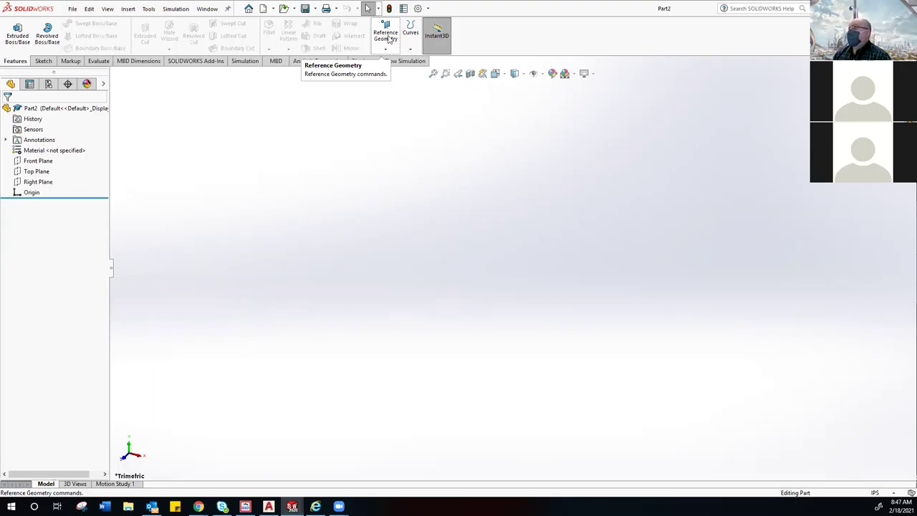
{"action": "left_click", "coordinate": [386, 50]}
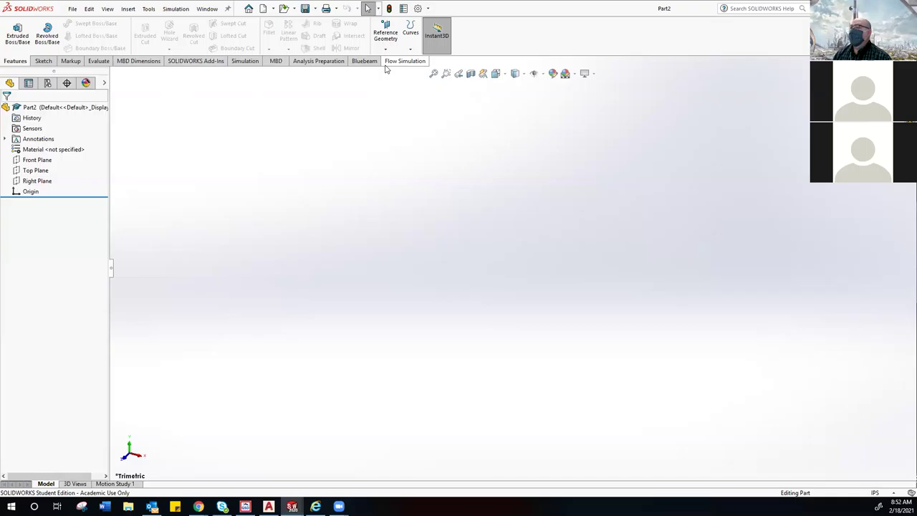
Step: Switch the CommandManager to the Sketch tab
{"action": "left_click", "coordinate": [43, 63]}
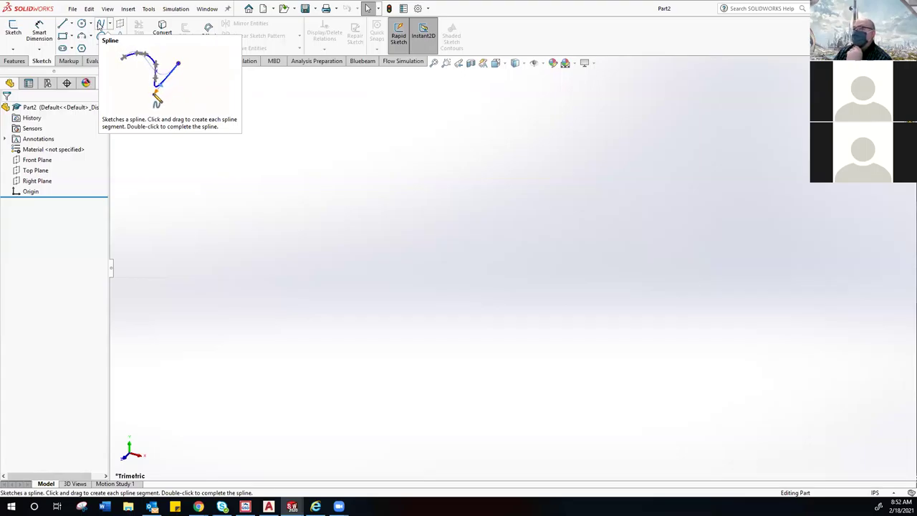
Step: Start a spline on a reference plane with five points curving down-left toward the origin
{"action": "left_click", "coordinate": [99, 25]}
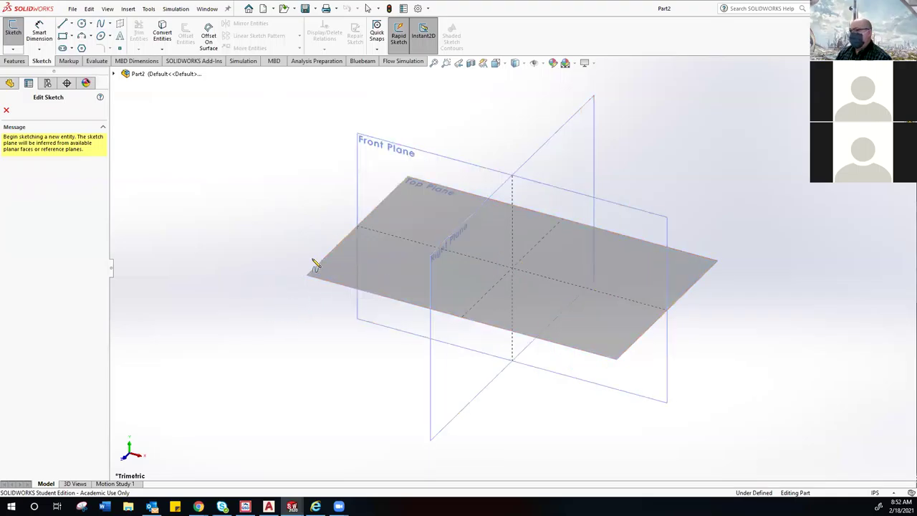
{"action": "left_click", "coordinate": [393, 164]}
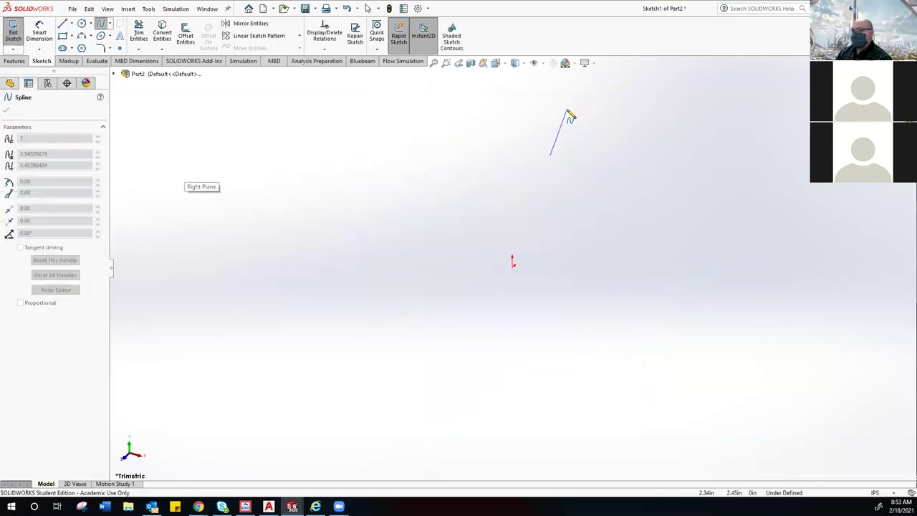
{"action": "left_click", "coordinate": [610, 99]}
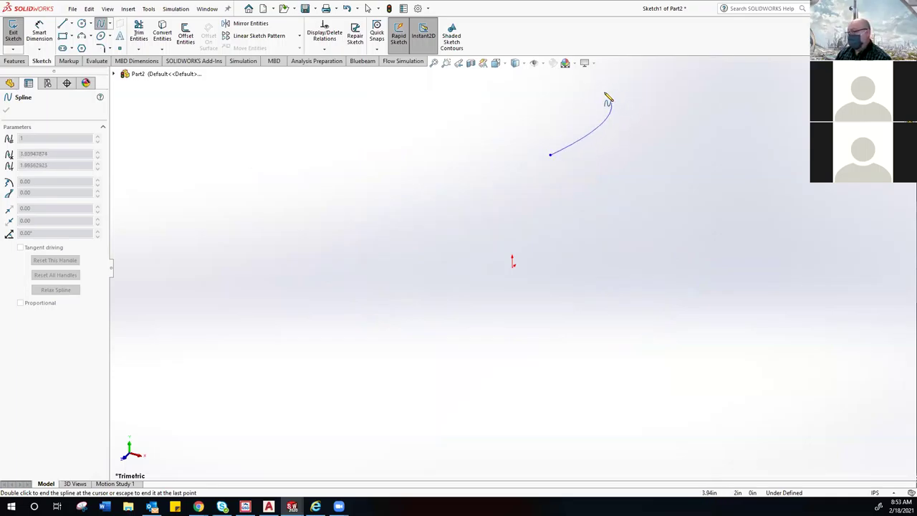
{"action": "left_click", "coordinate": [609, 98]}
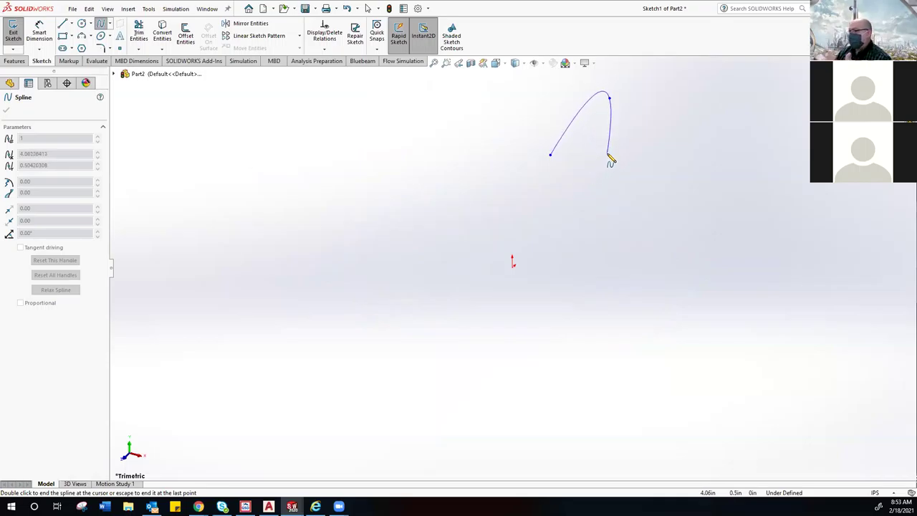
{"action": "left_click", "coordinate": [596, 168]}
{"action": "left_click", "coordinate": [531, 219]}
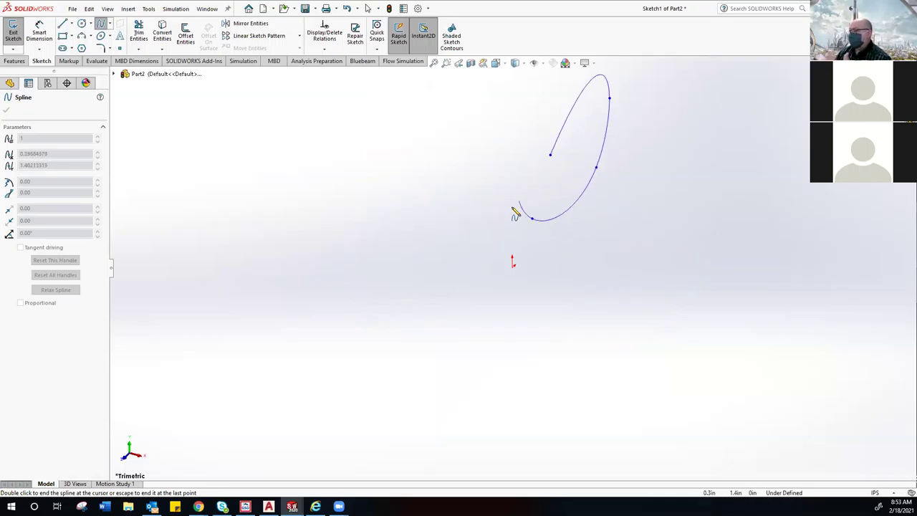
{"action": "left_click", "coordinate": [500, 249]}
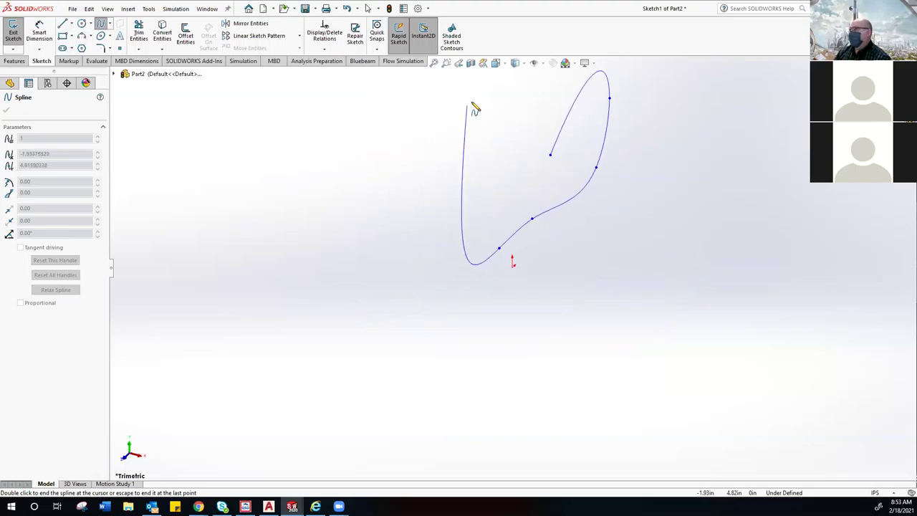
{"action": "left_click", "coordinate": [496, 63]}
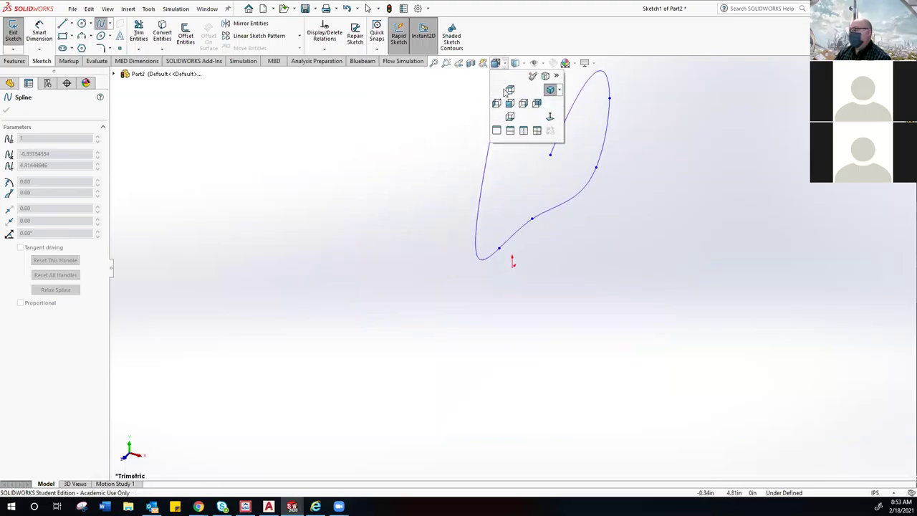
Step: Switch to the Four View layout, extend the spline by two points, and end it
{"action": "left_click", "coordinate": [537, 131]}
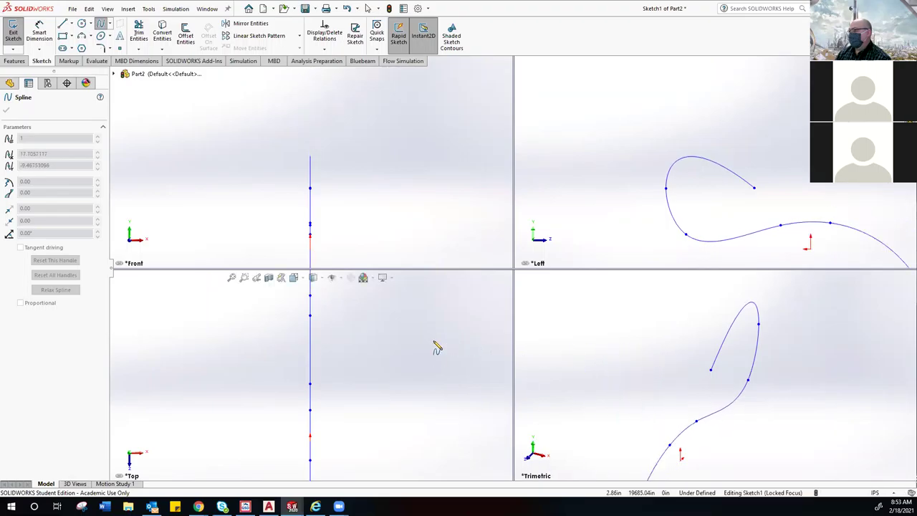
{"action": "left_click", "coordinate": [597, 330]}
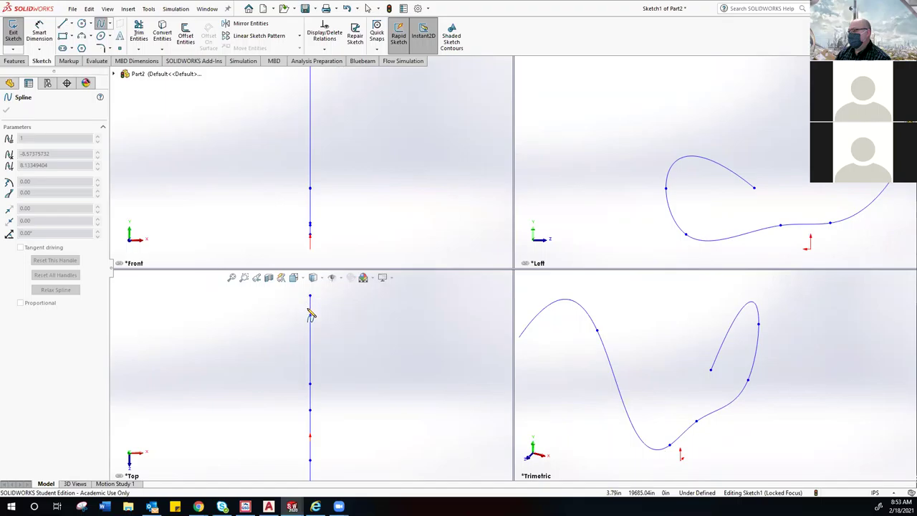
{"action": "left_click", "coordinate": [603, 188]}
{"action": "right_click", "coordinate": [557, 155]}
{"action": "left_click", "coordinate": [579, 158]}
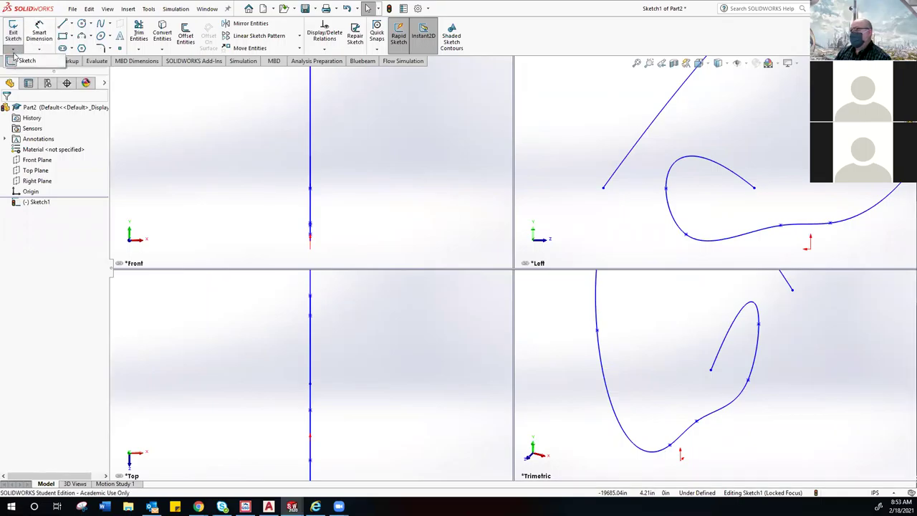
{"action": "left_click", "coordinate": [13, 51]}
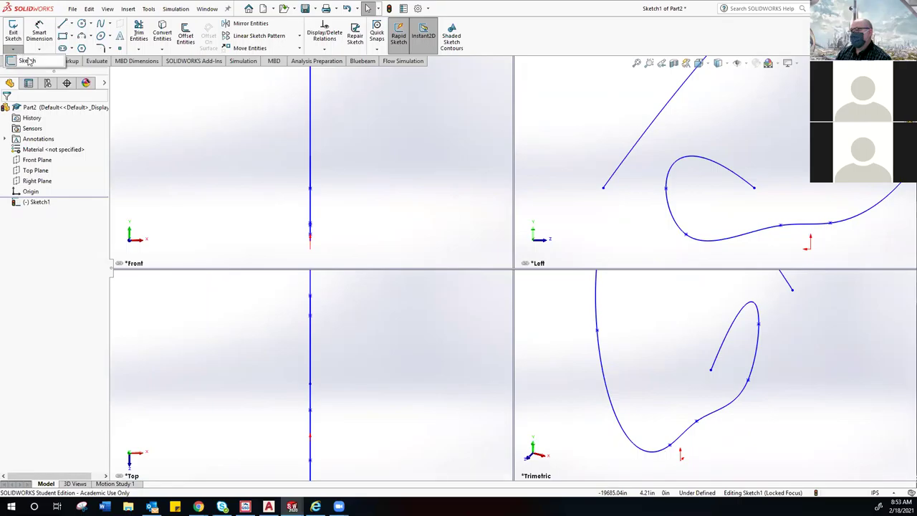
Step: Exit Sketch1, start 3DSketch1 as a 3D sketch, deselect Sketch1, and pick the Spline tool
{"action": "left_click", "coordinate": [28, 61]}
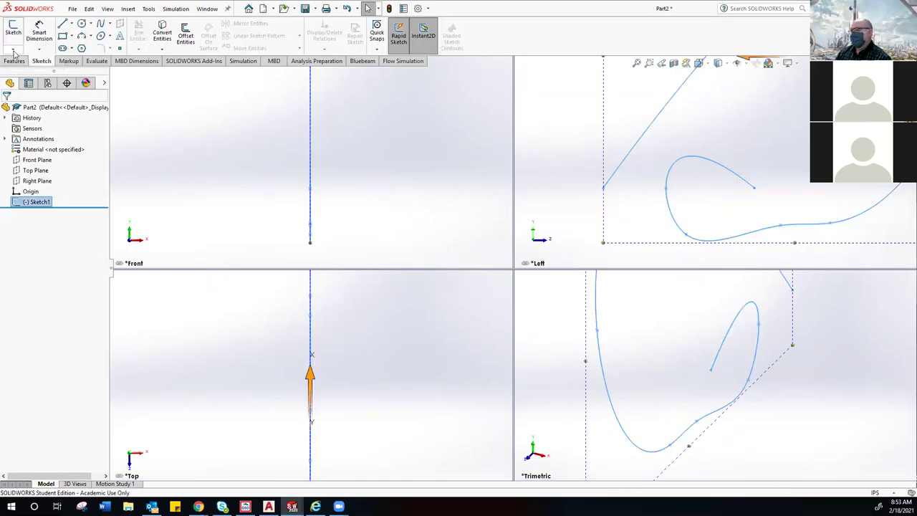
{"action": "left_click", "coordinate": [12, 52]}
{"action": "left_click", "coordinate": [30, 71]}
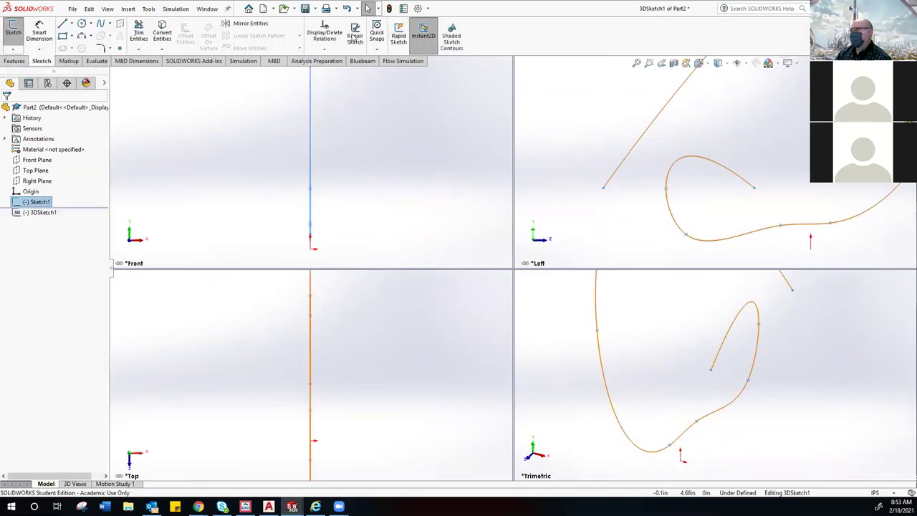
{"action": "left_click", "coordinate": [585, 190]}
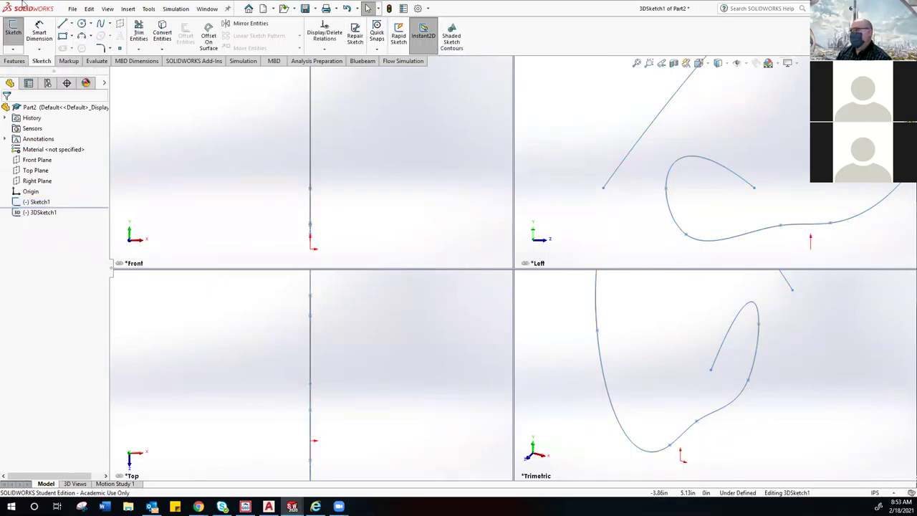
{"action": "left_click", "coordinate": [101, 23]}
{"action": "left_click", "coordinate": [13, 49]}
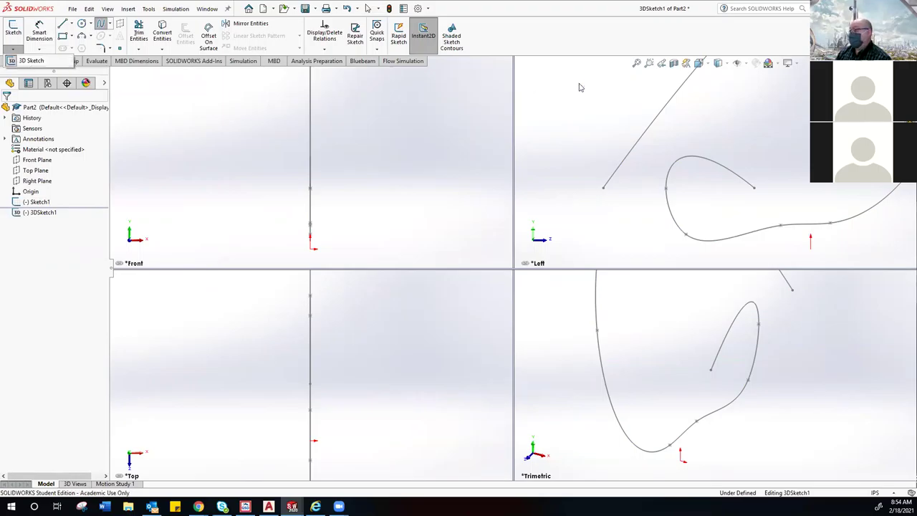
Step: Begin the 3D spline with points across the Left and Front viewports, looping up in Front
{"action": "left_click", "coordinate": [655, 192]}
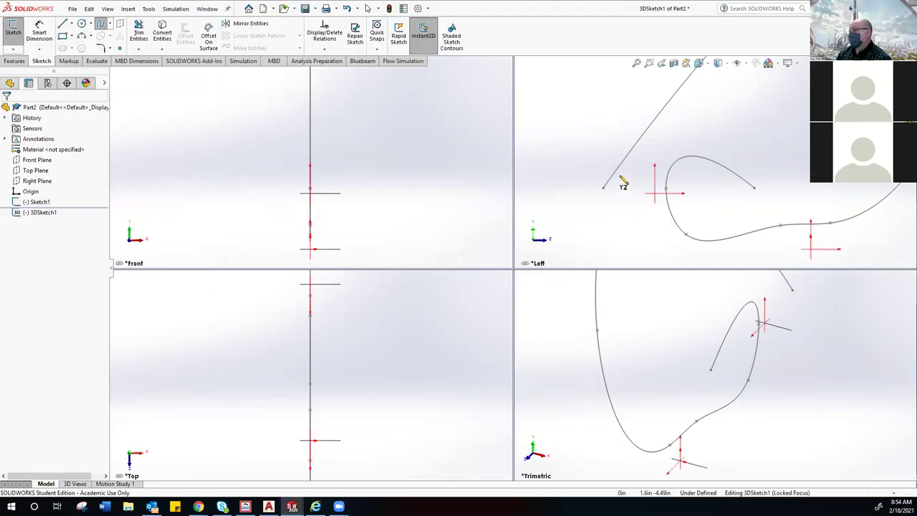
{"action": "left_click", "coordinate": [611, 156]}
{"action": "left_click", "coordinate": [567, 123]}
{"action": "left_click", "coordinate": [552, 161]}
{"action": "left_click", "coordinate": [457, 198]}
{"action": "left_click", "coordinate": [410, 92]}
{"action": "left_click", "coordinate": [354, 167]}
{"action": "left_click", "coordinate": [229, 232]}
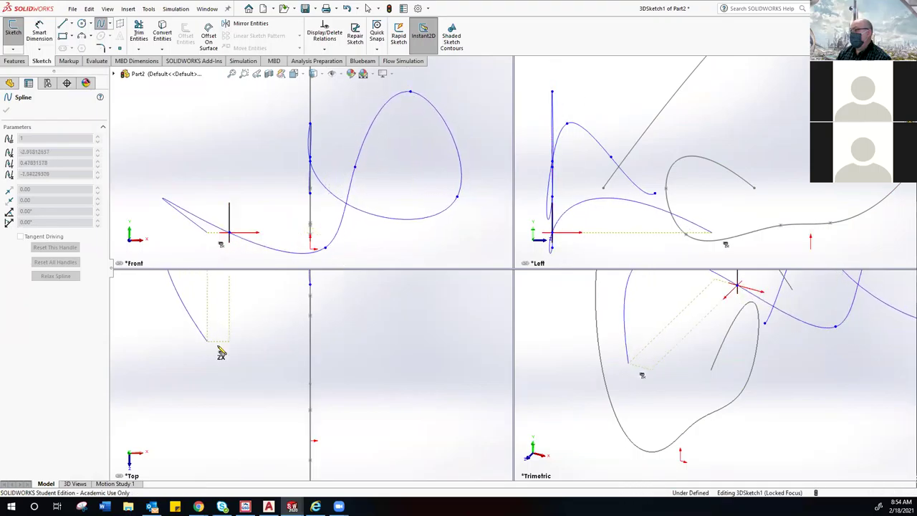
Step: Continue the spline around the Top and Trimetric views to a final Left-view point and end it
{"action": "left_click", "coordinate": [207, 342]}
{"action": "left_click", "coordinate": [356, 337]}
{"action": "left_click", "coordinate": [365, 403]}
{"action": "left_click", "coordinate": [425, 436]}
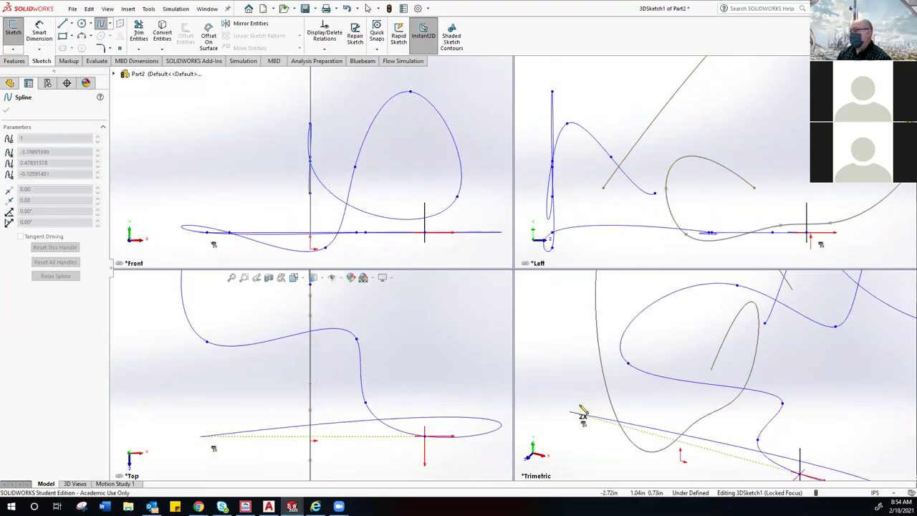
{"action": "left_click", "coordinate": [592, 395]}
{"action": "left_click", "coordinate": [712, 360]}
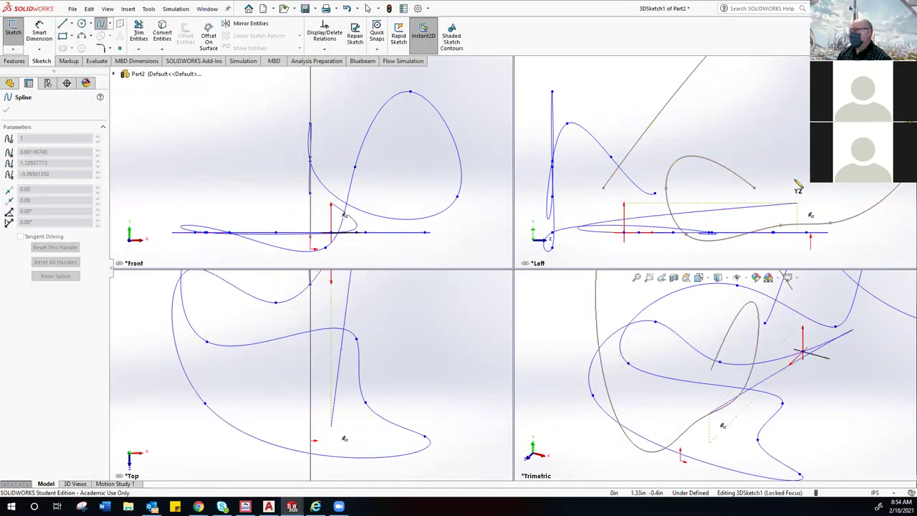
{"action": "left_click", "coordinate": [792, 151]}
{"action": "right_click", "coordinate": [569, 141]}
{"action": "left_click", "coordinate": [581, 141]}
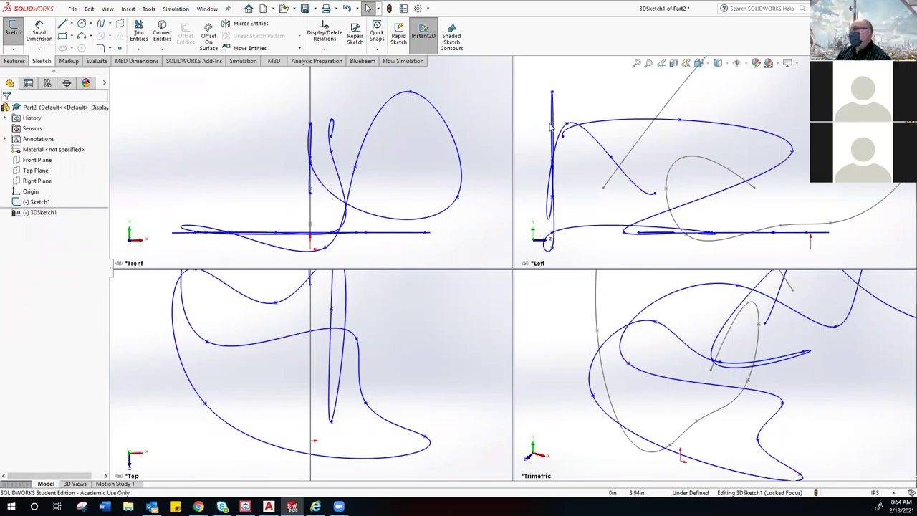
{"action": "left_click", "coordinate": [698, 63]}
Step: Show a single large view, orbit to inspect the 3D spline, then begin a new part document
{"action": "left_click", "coordinate": [700, 131]}
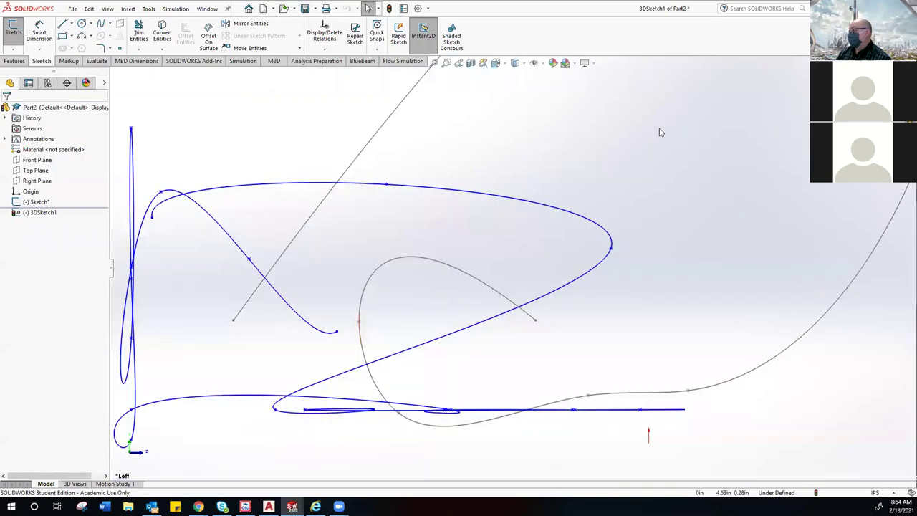
{"action": "mouse_move", "coordinate": [627, 123]}
{"action": "middle_mouse_down"}
{"action": "mouse_move", "coordinate": [557, 201]}
{"action": "mouse_move", "coordinate": [513, 236]}
{"action": "mouse_move", "coordinate": [498, 228]}
{"action": "middle_mouse_up"}
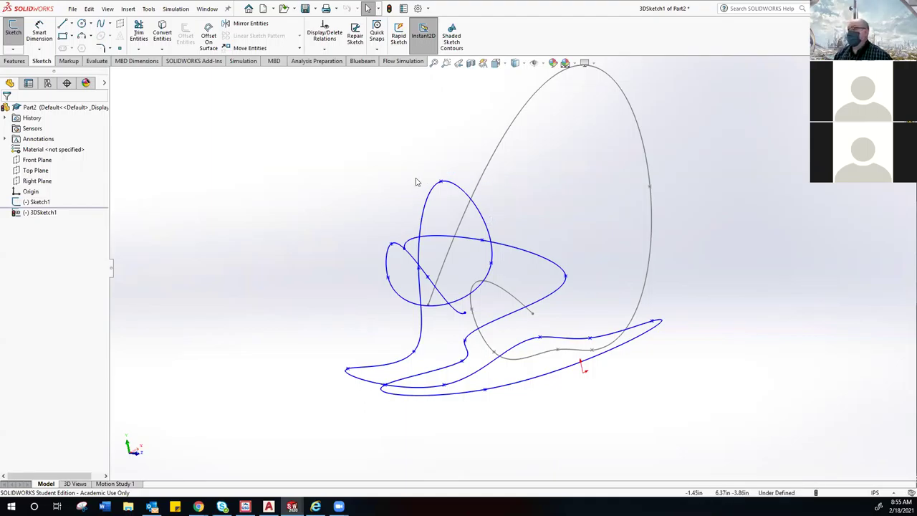
{"action": "left_click", "coordinate": [73, 8]}
{"action": "left_click", "coordinate": [285, 164]}
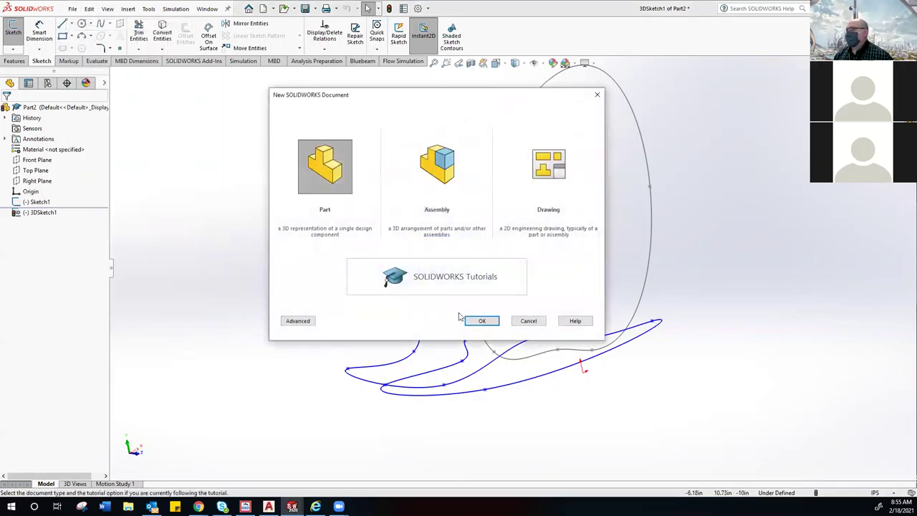
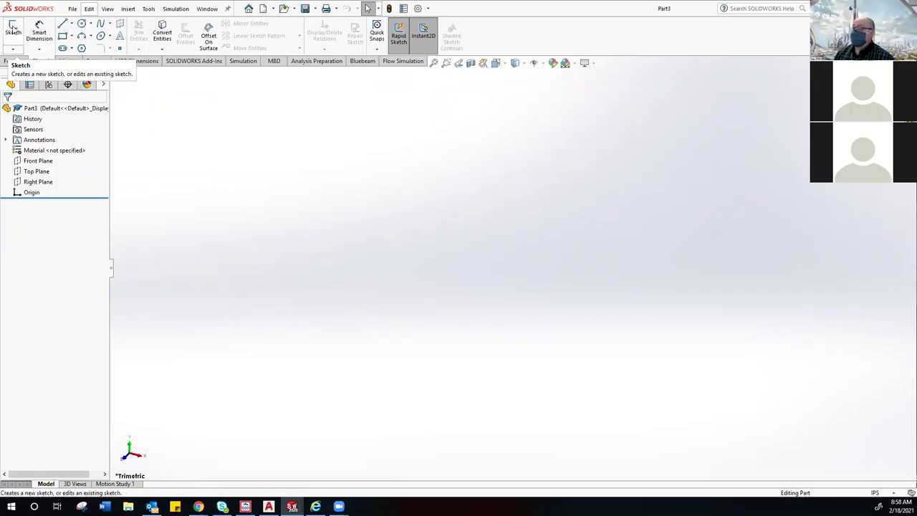
Step: Start a new sketch in Part3 so the Front, Top and Right planes appear
{"action": "left_click", "coordinate": [12, 30]}
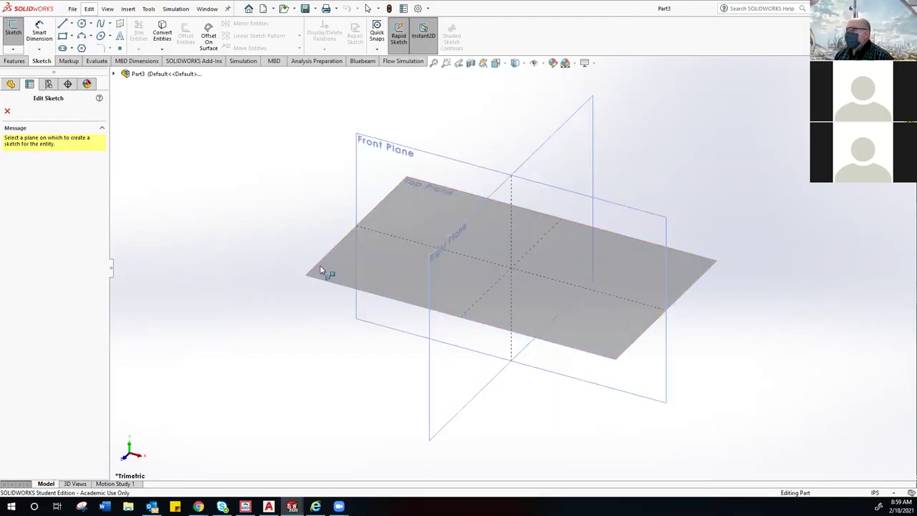
Step: Begin Sketch1 on the Top Plane and expand the Circle tool's type dropdown
{"action": "left_click", "coordinate": [322, 265]}
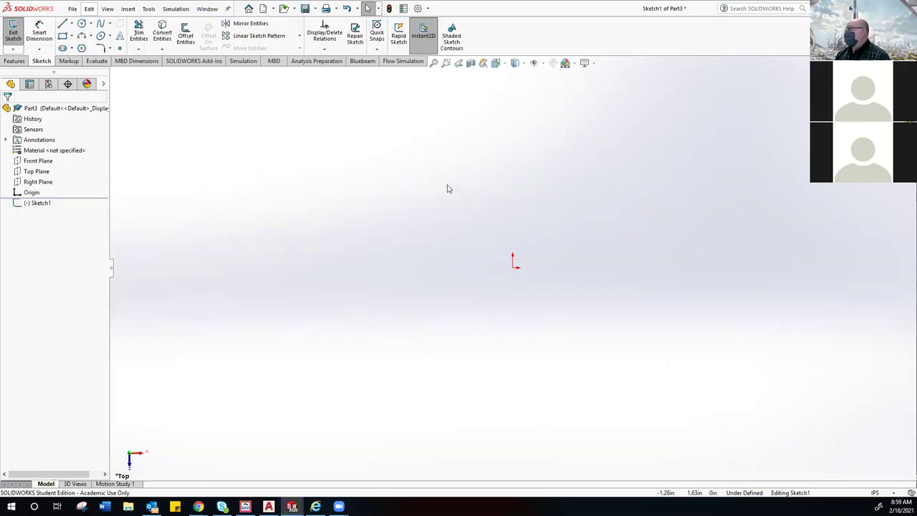
{"action": "left_click", "coordinate": [89, 24]}
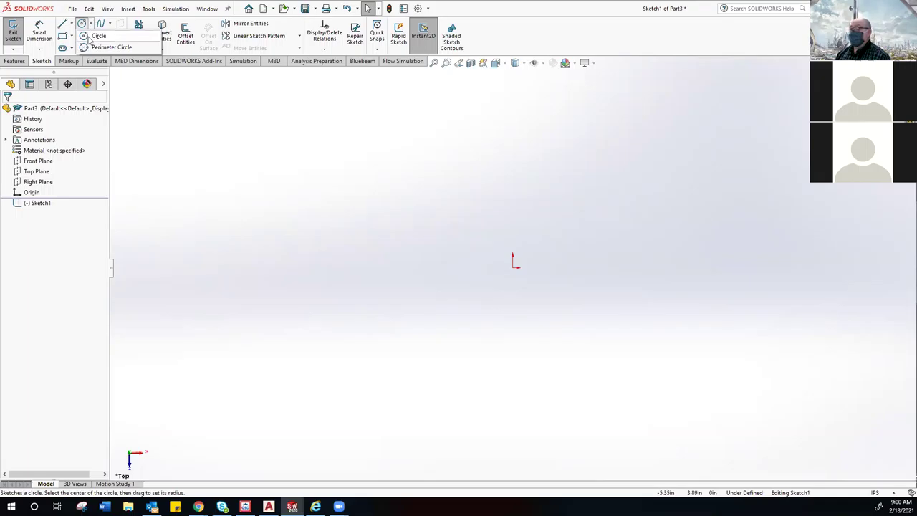
Step: Draw a centre-radius circle on the origin, about 2.03 in radius, then exit the Circle tool
{"action": "left_click", "coordinate": [93, 35]}
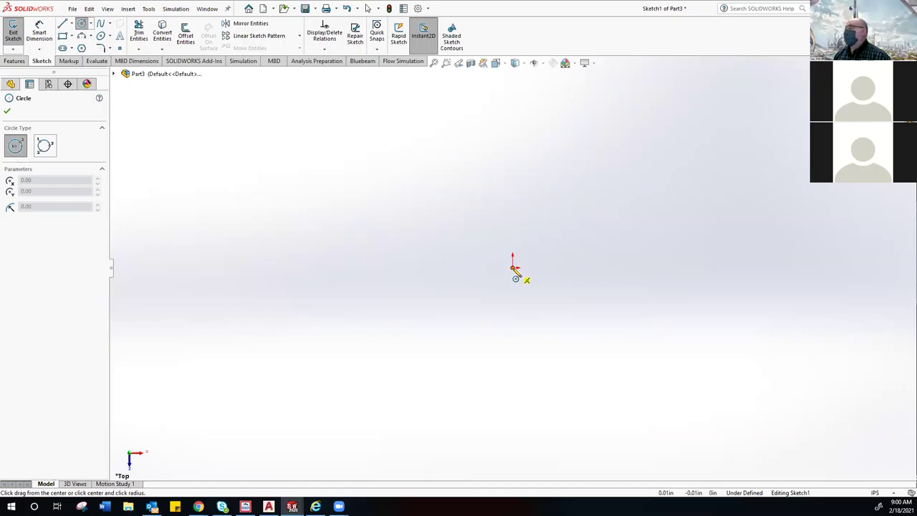
{"action": "left_click", "coordinate": [513, 267]}
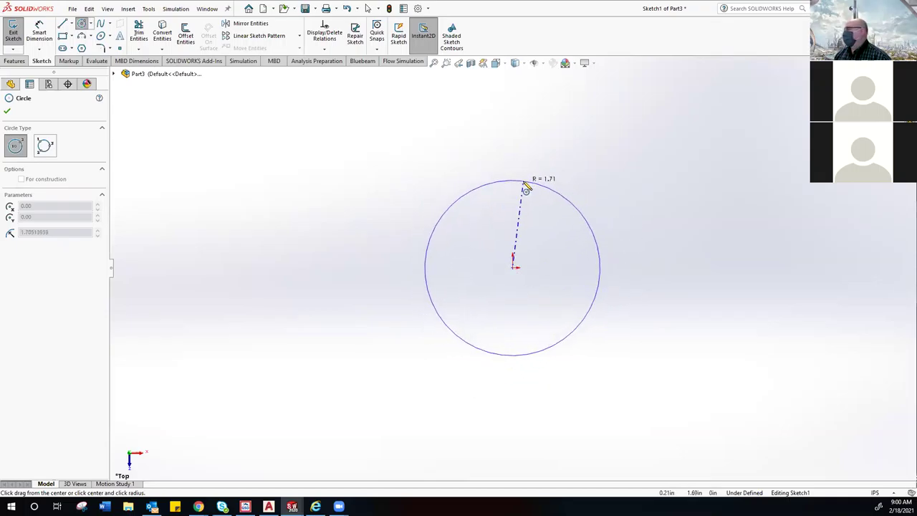
{"action": "left_click", "coordinate": [543, 171]}
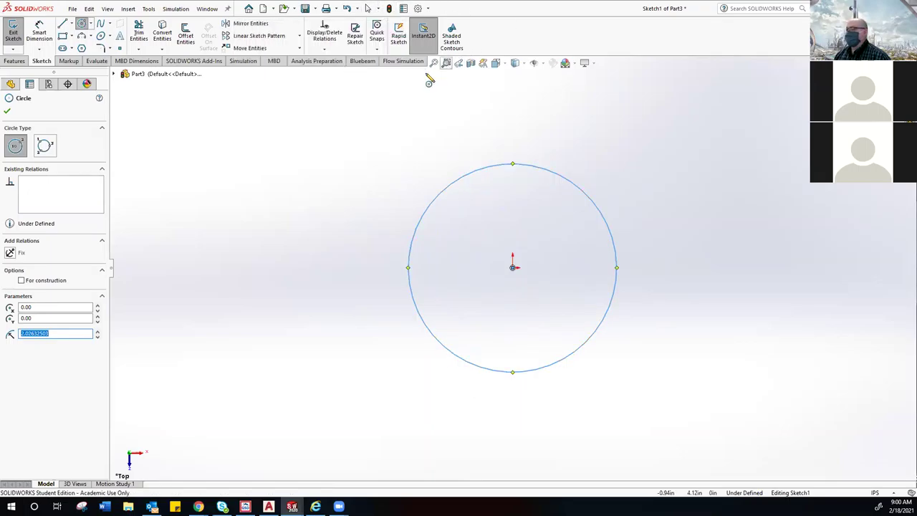
{"action": "right_click", "coordinate": [389, 116]}
{"action": "left_click", "coordinate": [416, 91]}
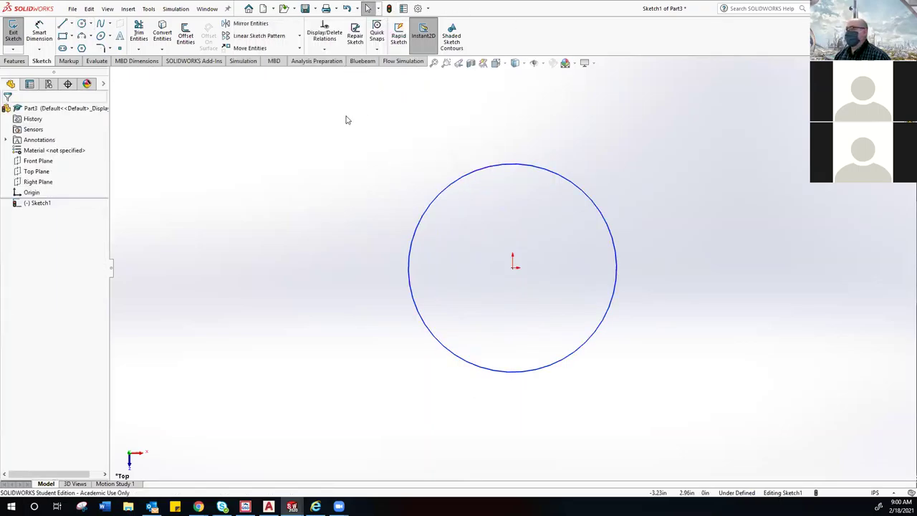
{"action": "right_click", "coordinate": [432, 101]}
{"action": "left_click", "coordinate": [325, 112]}
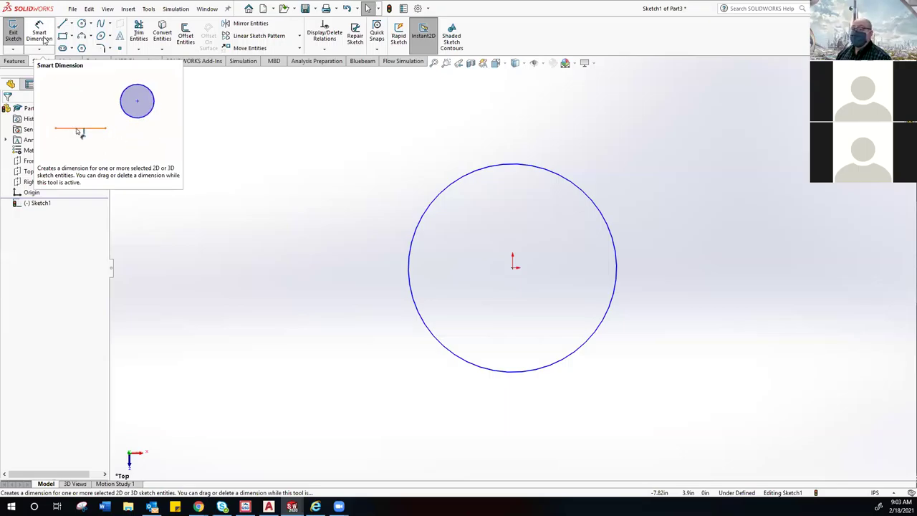
Step: Pick the circle's edge with Smart Dimension to start a 4.05 in diameter dimension
{"action": "left_click", "coordinate": [43, 39]}
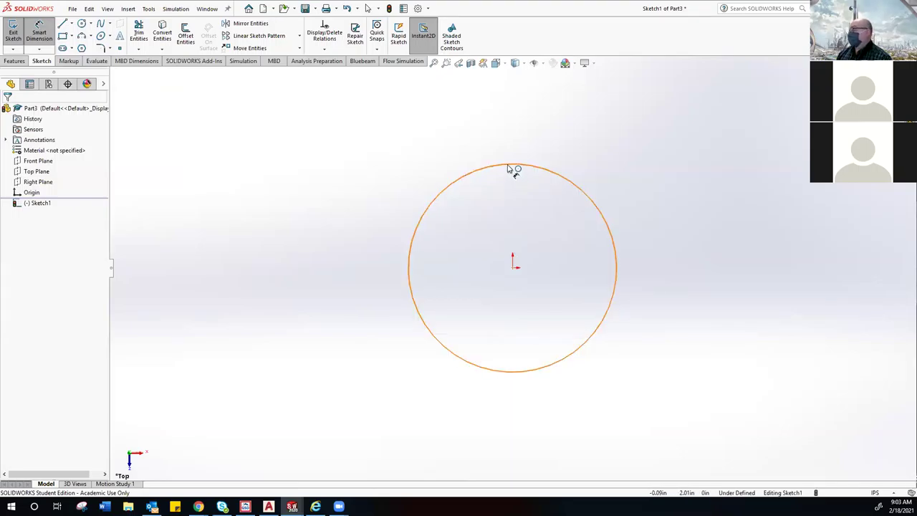
{"action": "left_click", "coordinate": [510, 169]}
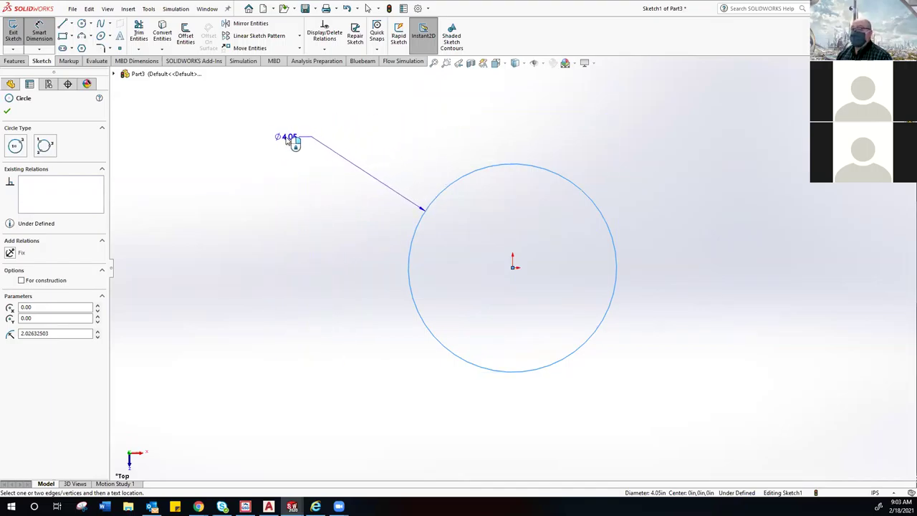
Step: Place the diameter dimension above-left of the circle and set it to 2.00 in
{"action": "left_click", "coordinate": [287, 139]}
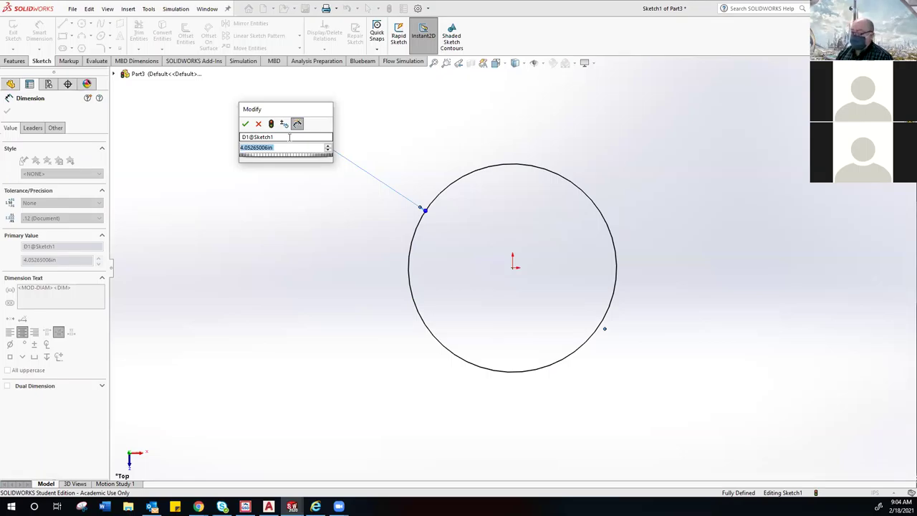
{"action": "type", "text": "2"}
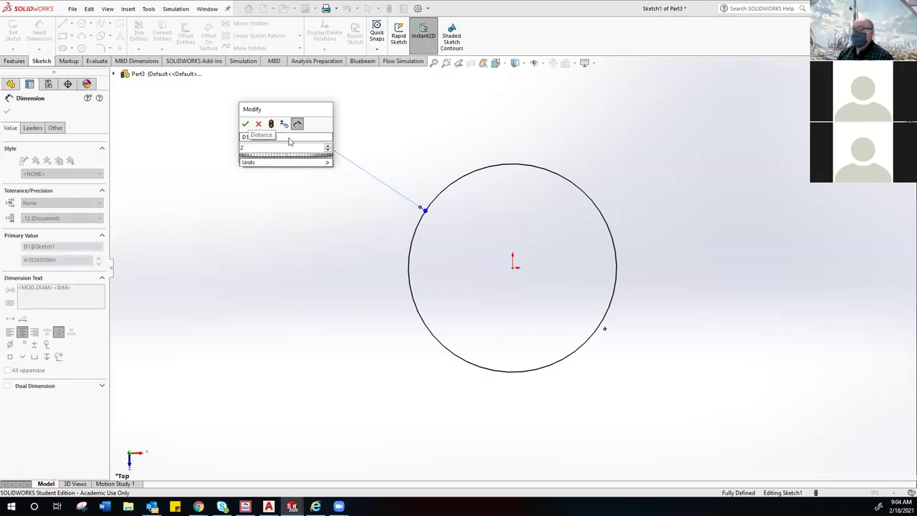
{"action": "key", "text": "Return"}
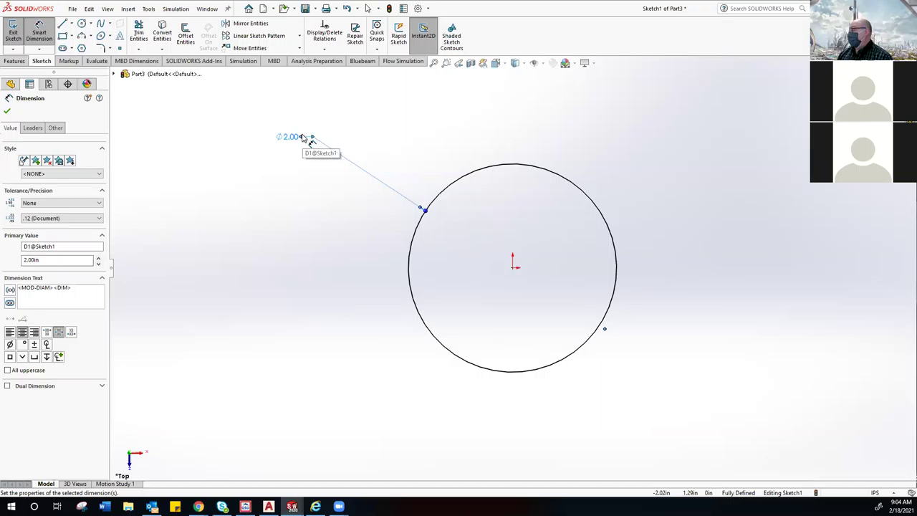
{"action": "left_click", "coordinate": [291, 156]}
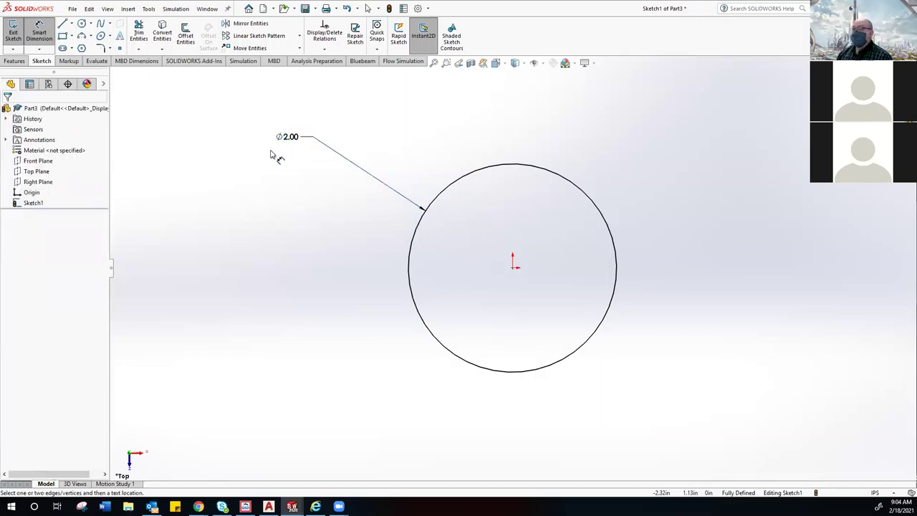
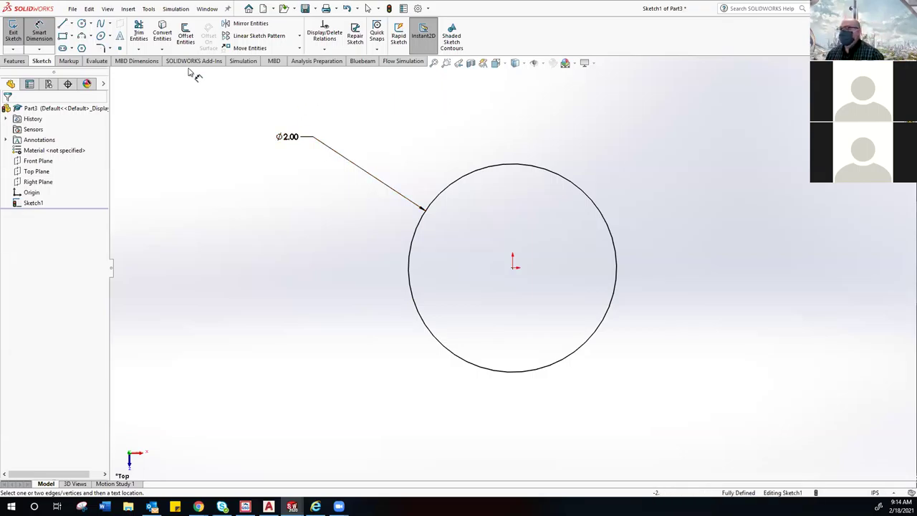
Step: Leave the dimensioning tool and return to plain selection
{"action": "left_click", "coordinate": [41, 38]}
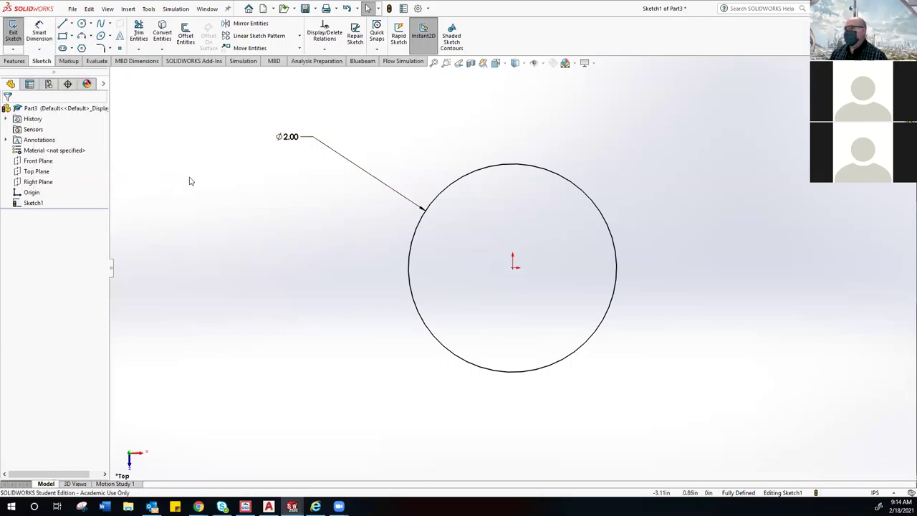
{"action": "left_click", "coordinate": [39, 48]}
{"action": "left_click", "coordinate": [42, 36]}
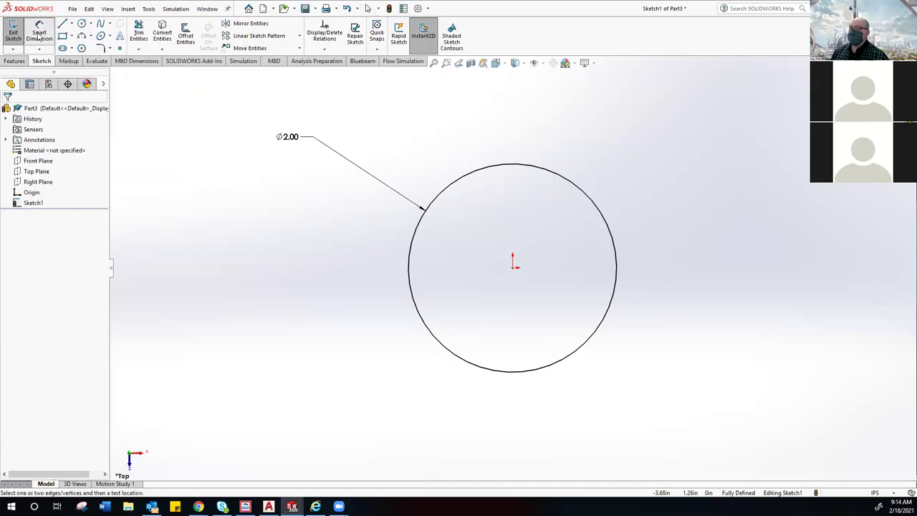
{"action": "left_click", "coordinate": [42, 36]}
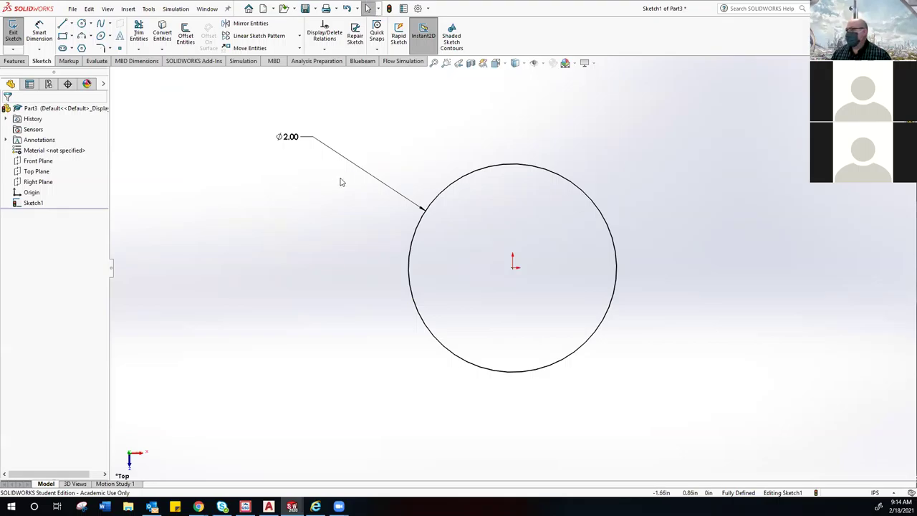
Step: Zoom in and out and pan to bring the Ø2.00 circle toward the view centre
{"action": "scroll", "coordinate": [341, 182], "scroll_direction": "down", "scroll_amount": 2}
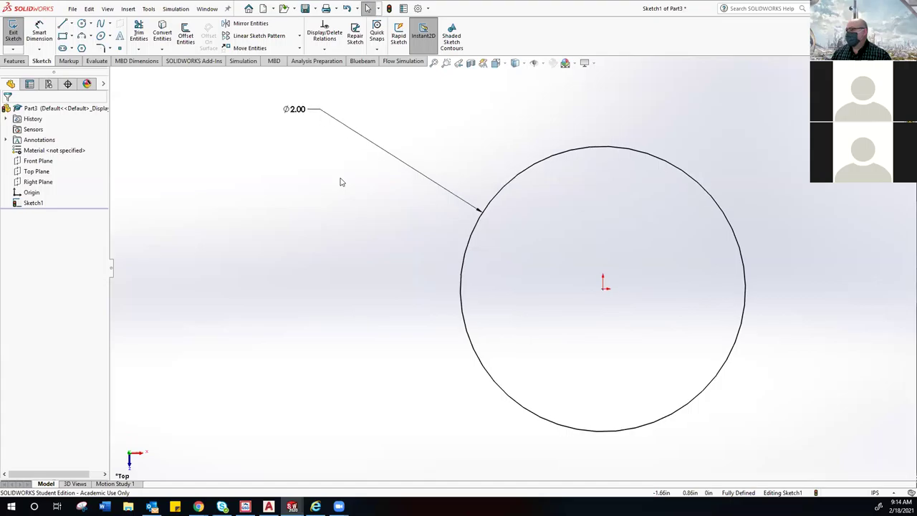
{"action": "scroll", "coordinate": [341, 182], "scroll_direction": "down", "scroll_amount": 2}
{"action": "scroll", "coordinate": [341, 182], "scroll_direction": "up", "scroll_amount": 3}
{"action": "scroll", "coordinate": [341, 182], "scroll_direction": "down", "scroll_amount": 2}
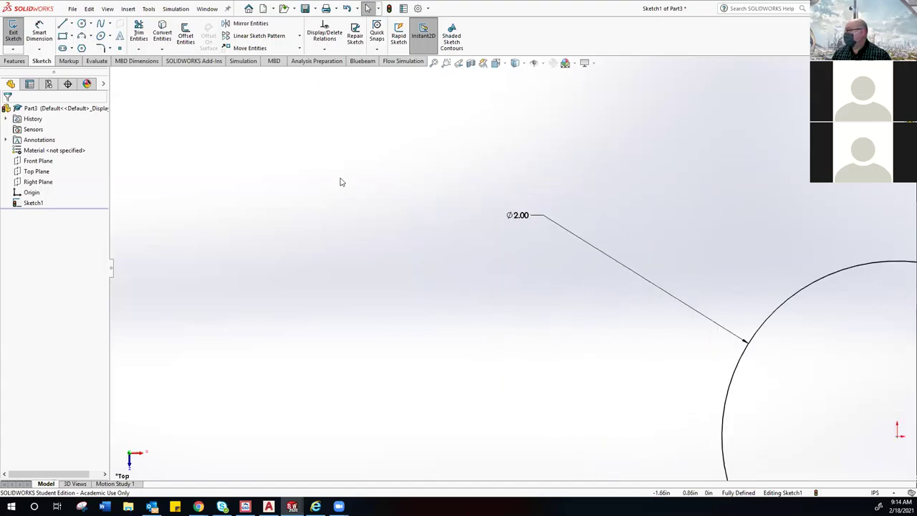
{"action": "scroll", "coordinate": [341, 182], "scroll_direction": "up", "scroll_amount": 5}
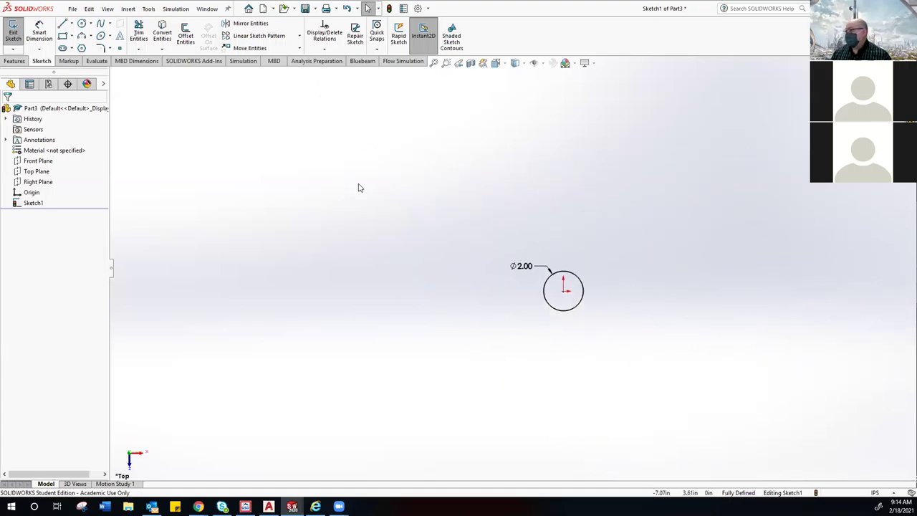
{"action": "scroll", "coordinate": [357, 185], "scroll_direction": "down", "scroll_amount": 2}
{"action": "scroll", "coordinate": [358, 185], "scroll_direction": "up", "scroll_amount": 2}
{"action": "scroll", "coordinate": [357, 185], "scroll_direction": "up", "scroll_amount": 2}
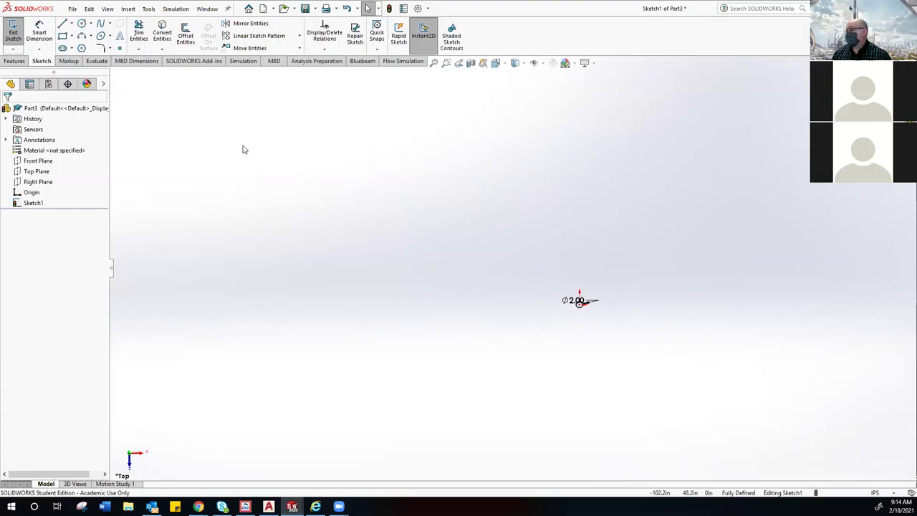
{"action": "scroll", "coordinate": [228, 141], "scroll_direction": "up", "scroll_amount": 3}
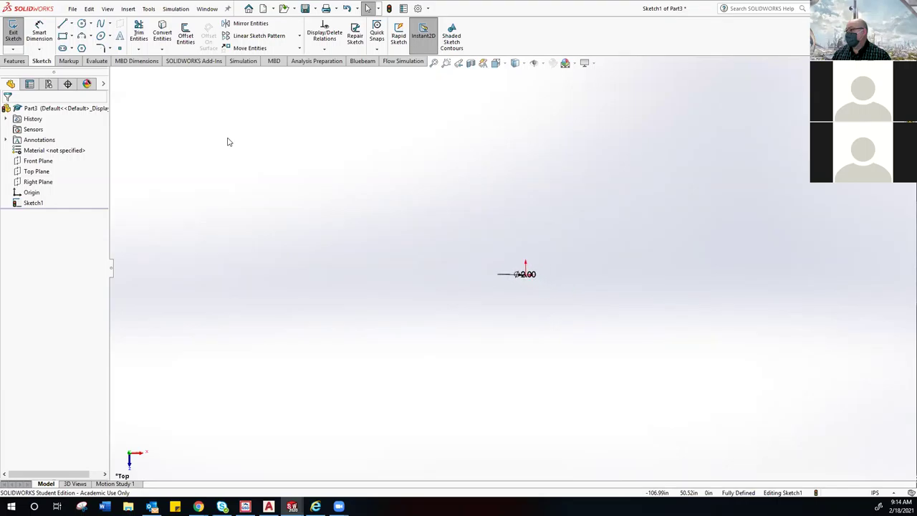
{"action": "scroll", "coordinate": [228, 141], "scroll_direction": "down", "scroll_amount": 1}
{"action": "scroll", "coordinate": [228, 141], "scroll_direction": "down", "scroll_amount": 3}
{"action": "scroll", "coordinate": [228, 142], "scroll_direction": "up", "scroll_amount": 2}
{"action": "scroll", "coordinate": [228, 142], "scroll_direction": "up", "scroll_amount": 3}
{"action": "scroll", "coordinate": [228, 141], "scroll_direction": "down", "scroll_amount": 2}
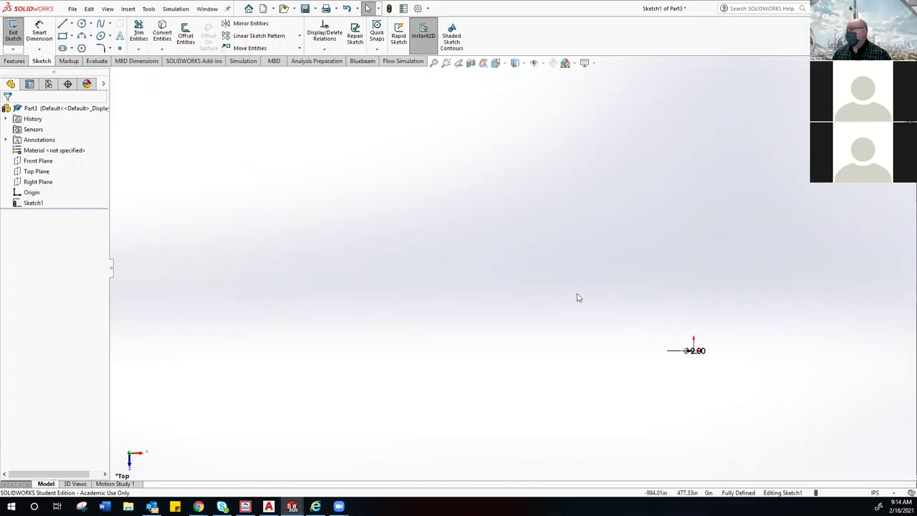
{"action": "mouse_move", "coordinate": [695, 350]}
{"action": "middle_mouse_down", "text": "ctrl"}
{"action": "mouse_move", "coordinate": [657, 348]}
{"action": "mouse_move", "coordinate": [635, 322]}
{"action": "mouse_move", "coordinate": [521, 278]}
{"action": "middle_mouse_up", "text": "ctrl"}
Step: Orbit around the circle sketch, then reframe it face-on with Ctrl+8
{"action": "scroll", "coordinate": [525, 279], "scroll_direction": "down", "scroll_amount": 8}
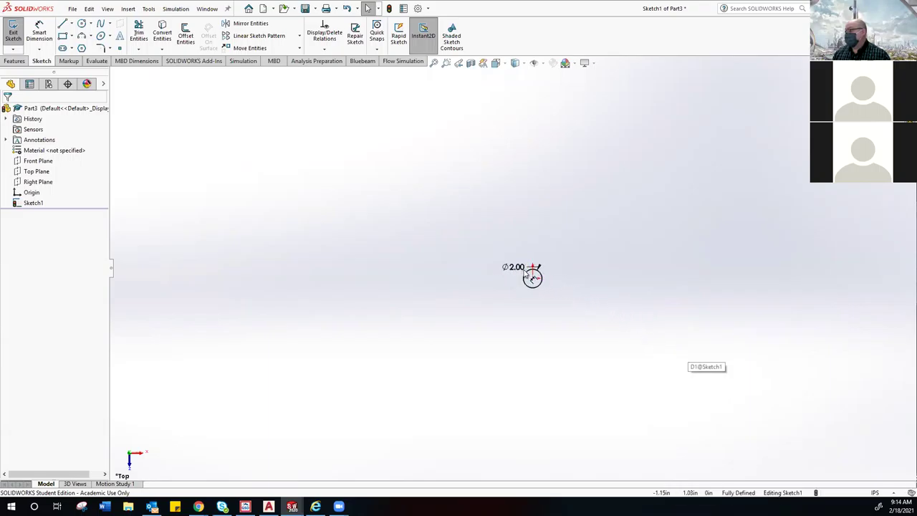
{"action": "scroll", "coordinate": [531, 283], "scroll_direction": "down", "scroll_amount": 3}
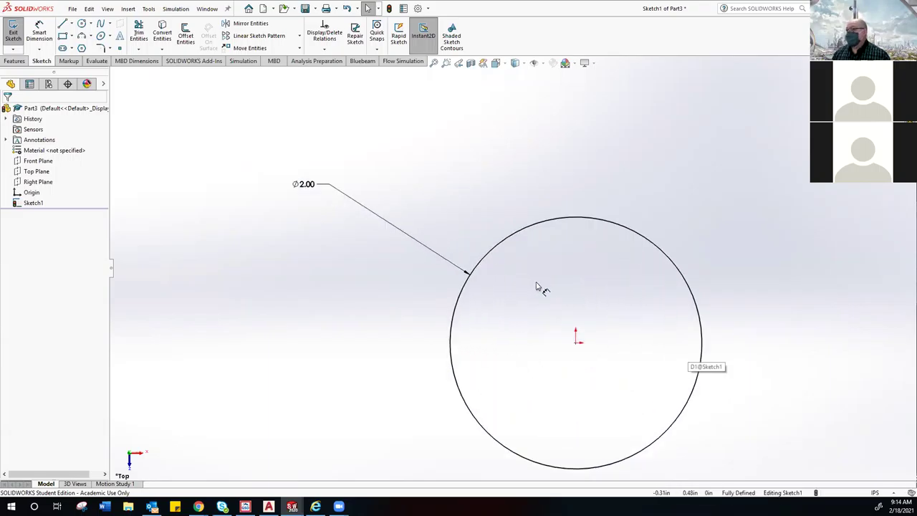
{"action": "scroll", "coordinate": [536, 287], "scroll_direction": "up", "scroll_amount": 4}
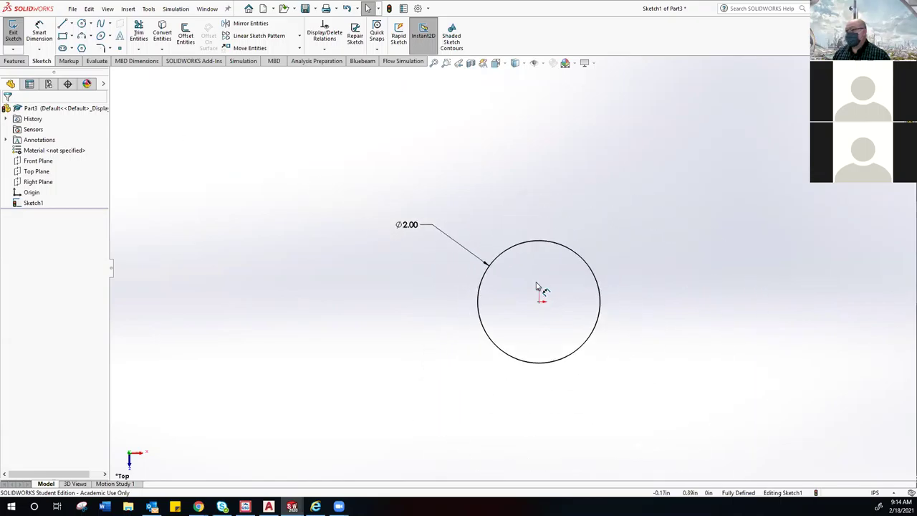
{"action": "scroll", "coordinate": [539, 316], "scroll_direction": "down", "scroll_amount": 2}
{"action": "scroll", "coordinate": [539, 315], "scroll_direction": "up", "scroll_amount": 1}
{"action": "scroll", "coordinate": [539, 314], "scroll_direction": "down", "scroll_amount": 3}
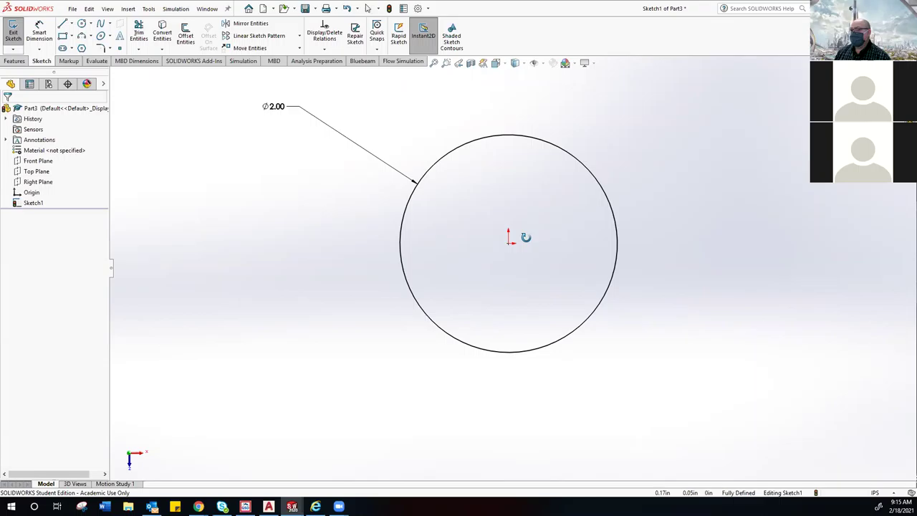
{"action": "mouse_move", "coordinate": [526, 237]}
{"action": "middle_mouse_down"}
{"action": "mouse_move", "coordinate": [387, 248]}
{"action": "mouse_move", "coordinate": [675, 239]}
{"action": "mouse_move", "coordinate": [362, 246]}
{"action": "mouse_move", "coordinate": [692, 231]}
{"action": "mouse_move", "coordinate": [389, 243]}
{"action": "mouse_move", "coordinate": [648, 246]}
{"action": "mouse_move", "coordinate": [505, 246]}
{"action": "mouse_move", "coordinate": [524, 243]}
{"action": "middle_mouse_up"}
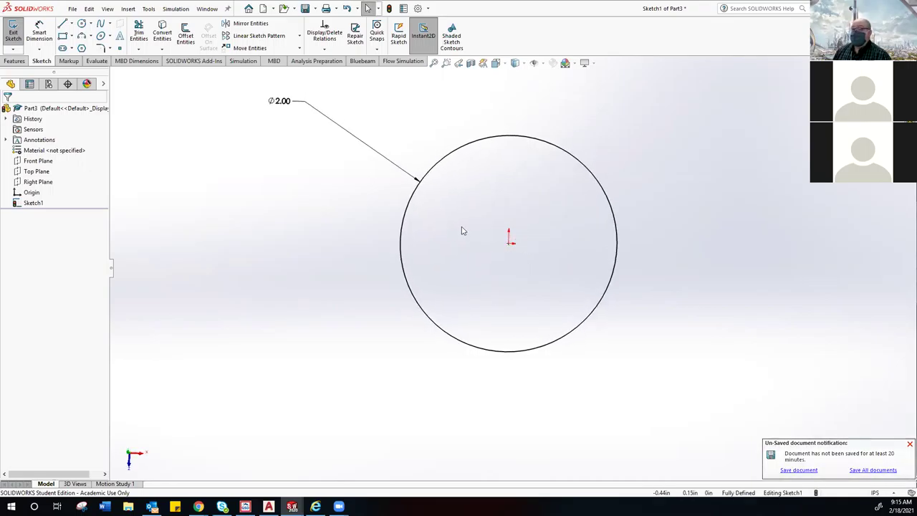
{"action": "middle_click_drag", "start_coordinate": [487, 217], "coordinate": [496, 233]}
{"action": "key", "text": "ctrl+8"}
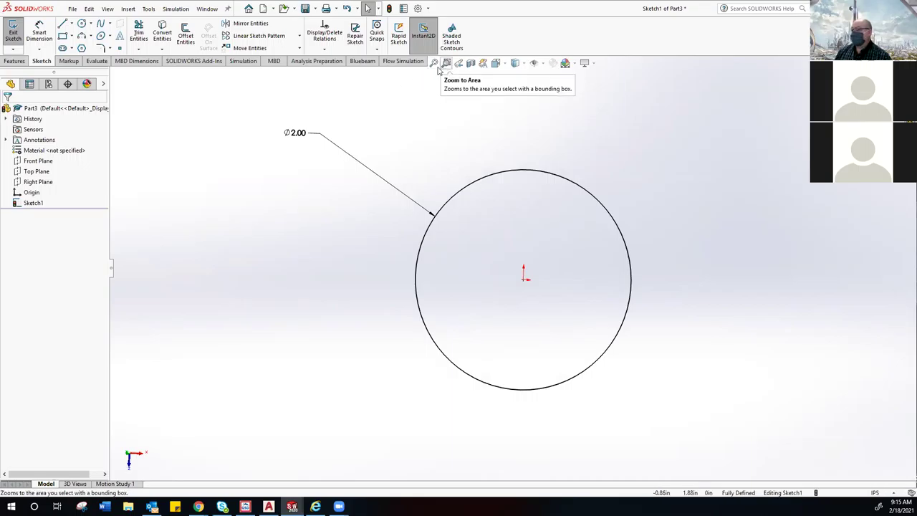
Step: Fit the sketch, zoom into the circle's centre, restore the previous view and exit zoom mode
{"action": "left_click", "coordinate": [434, 64]}
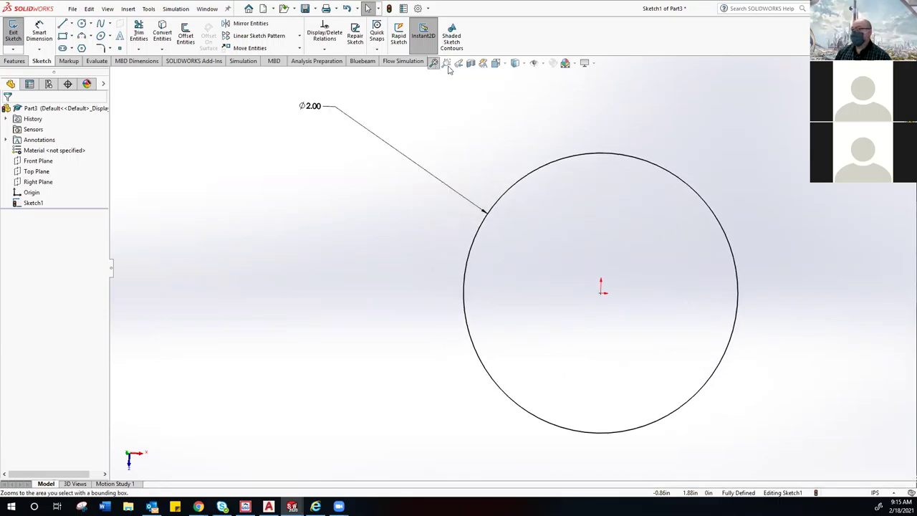
{"action": "left_click", "coordinate": [446, 63]}
{"action": "left_click_drag", "start_coordinate": [480, 167], "coordinate": [628, 336]}
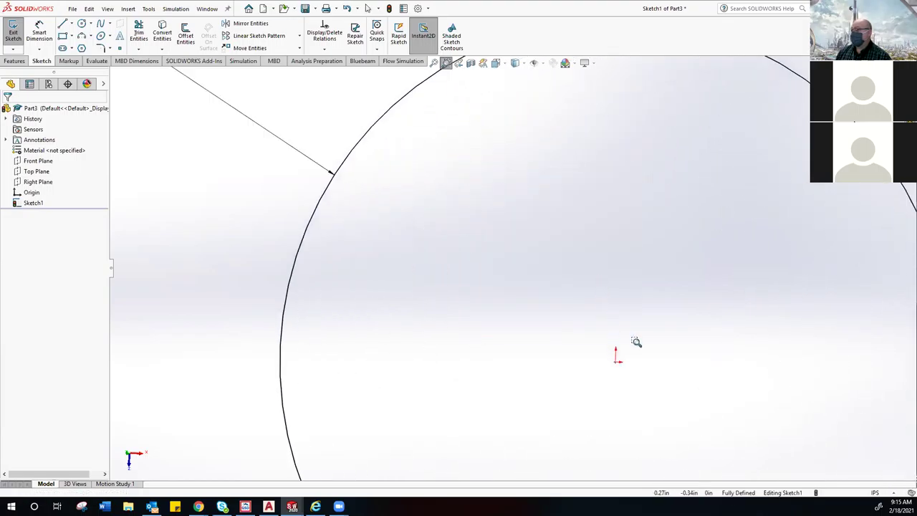
{"action": "left_click", "coordinate": [458, 64]}
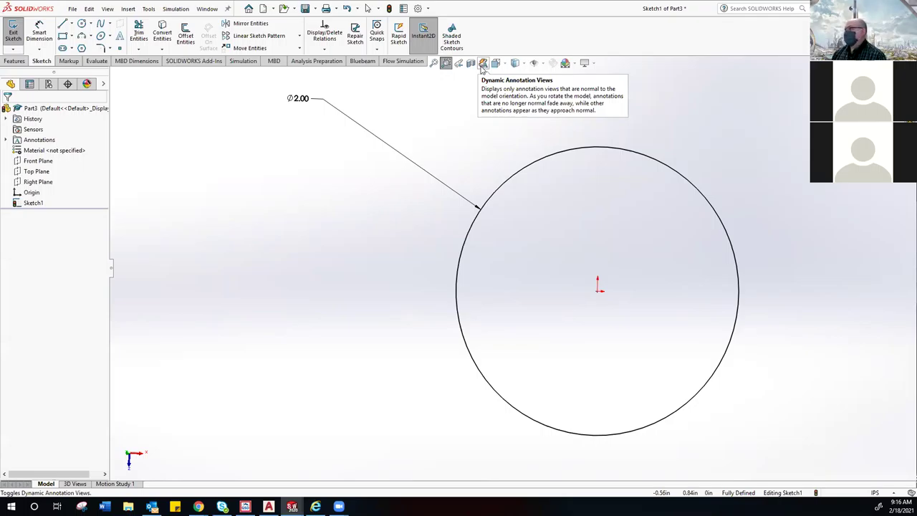
{"action": "left_click", "coordinate": [484, 66]}
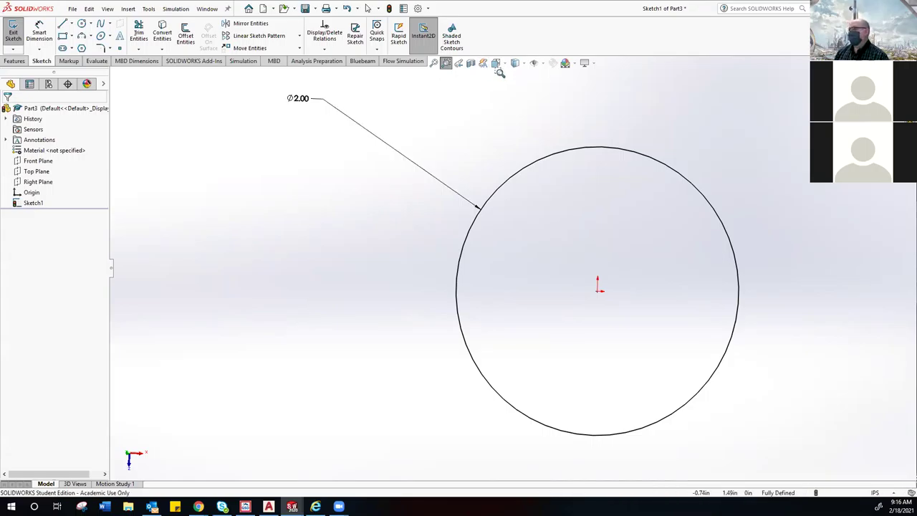
{"action": "right_click", "coordinate": [500, 73]}
{"action": "left_click", "coordinate": [513, 78]}
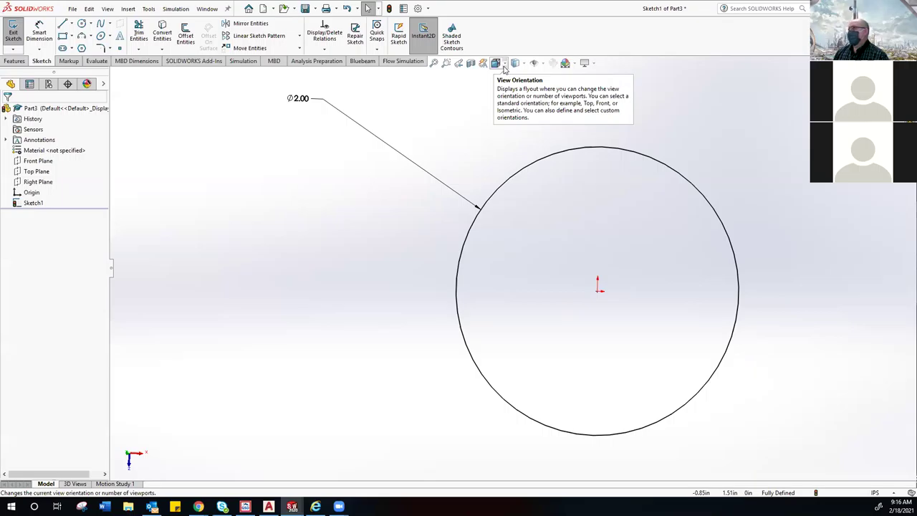
Step: Show the view selector cube, orbit the part freely, and bring the sketch face-on
{"action": "left_click", "coordinate": [504, 65]}
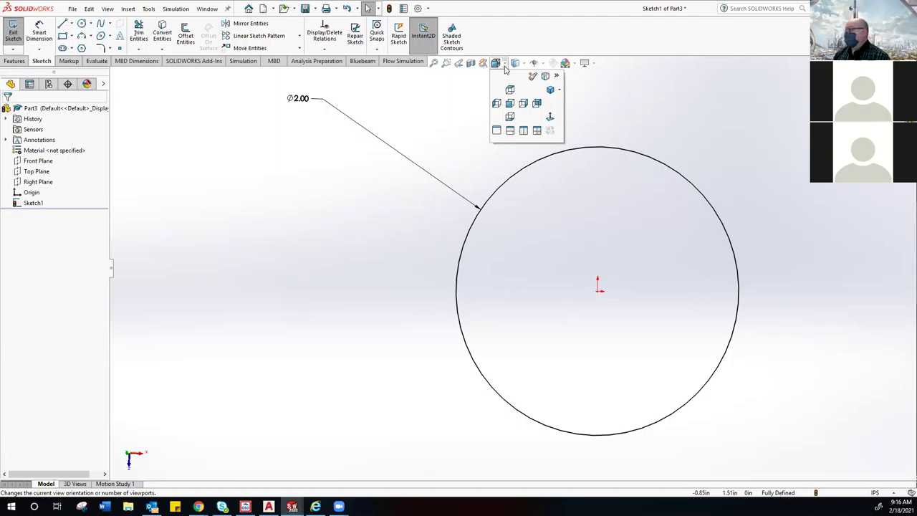
{"action": "left_click", "coordinate": [504, 65]}
{"action": "left_click", "coordinate": [503, 65]}
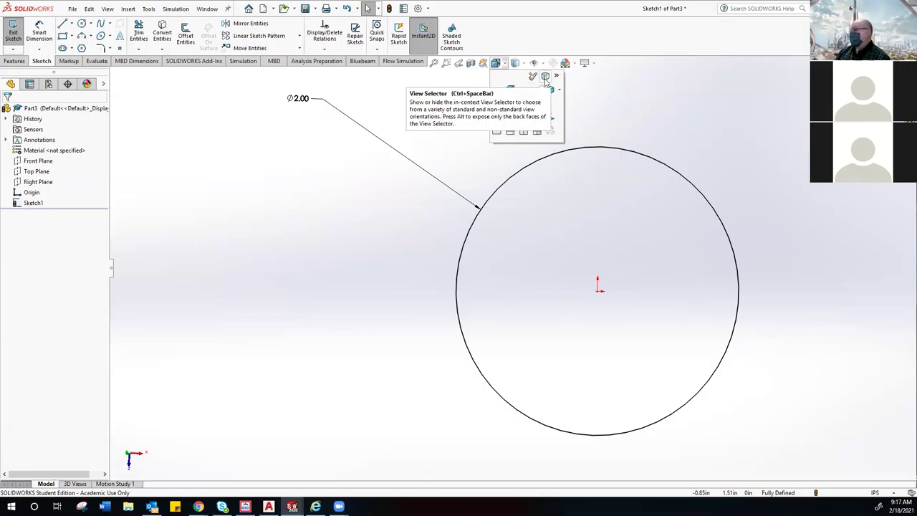
{"action": "left_click", "coordinate": [545, 77]}
{"action": "middle_click_drag", "start_coordinate": [427, 185], "coordinate": [465, 221]}
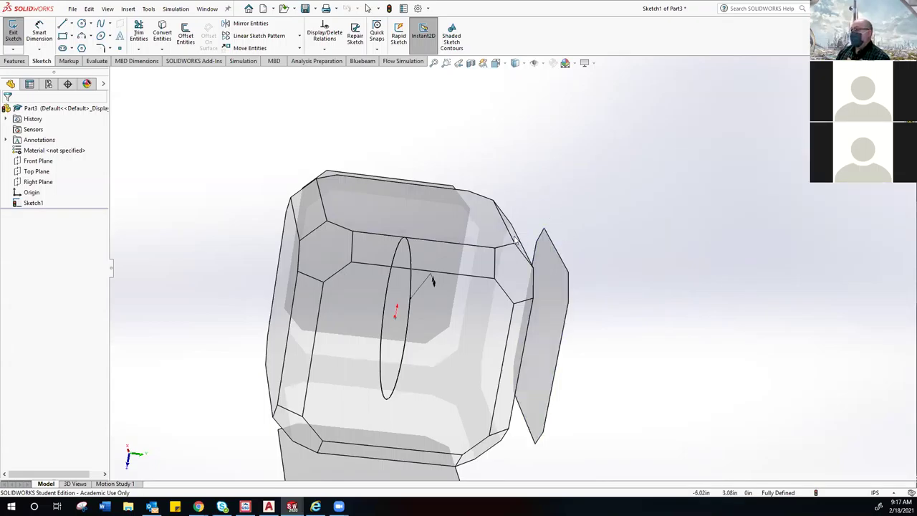
{"action": "key", "text": "ctrl+8"}
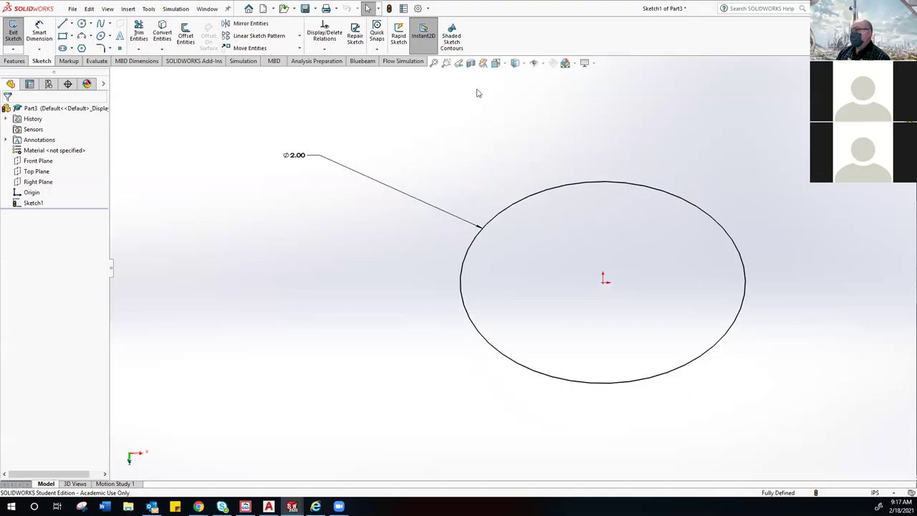
{"action": "left_click", "coordinate": [498, 65]}
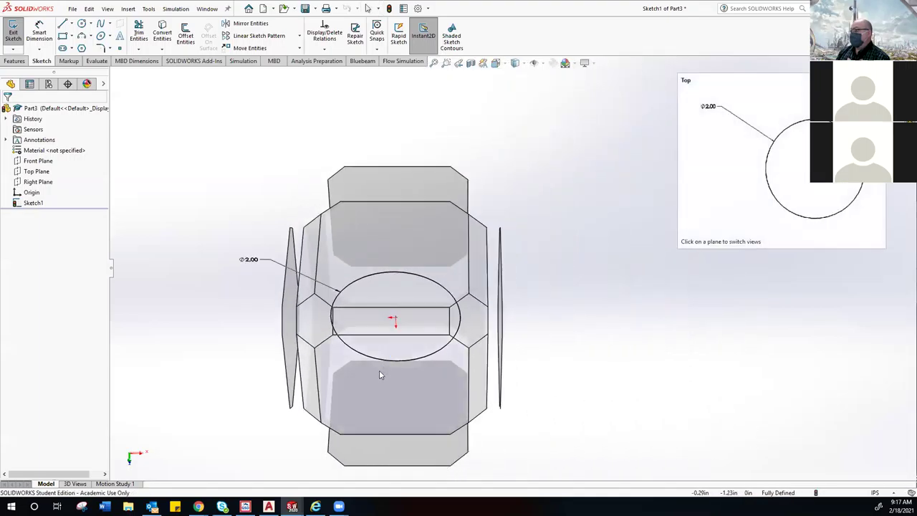
{"action": "left_click", "coordinate": [379, 370]}
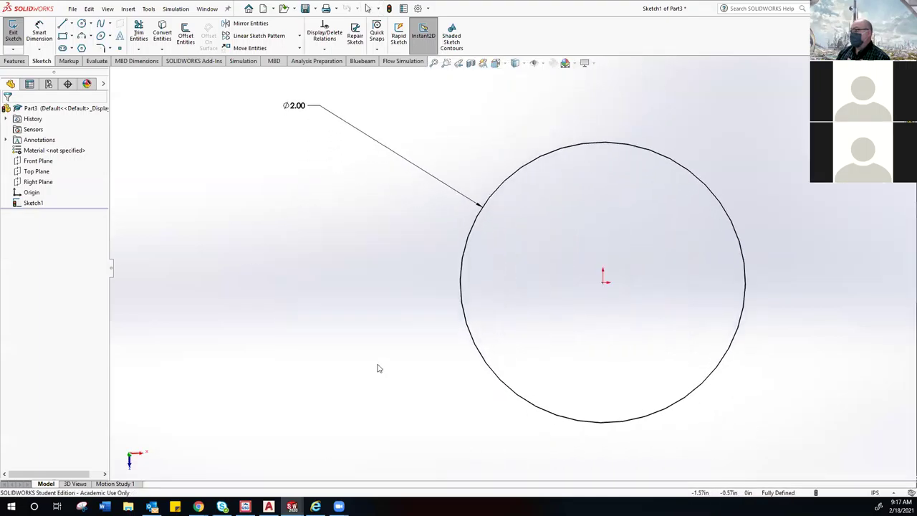
Step: Check the Right view, turn off the view cube, return to Top view, and open the Display Style flyout's Hide/Show Items
{"action": "left_click", "coordinate": [496, 63]}
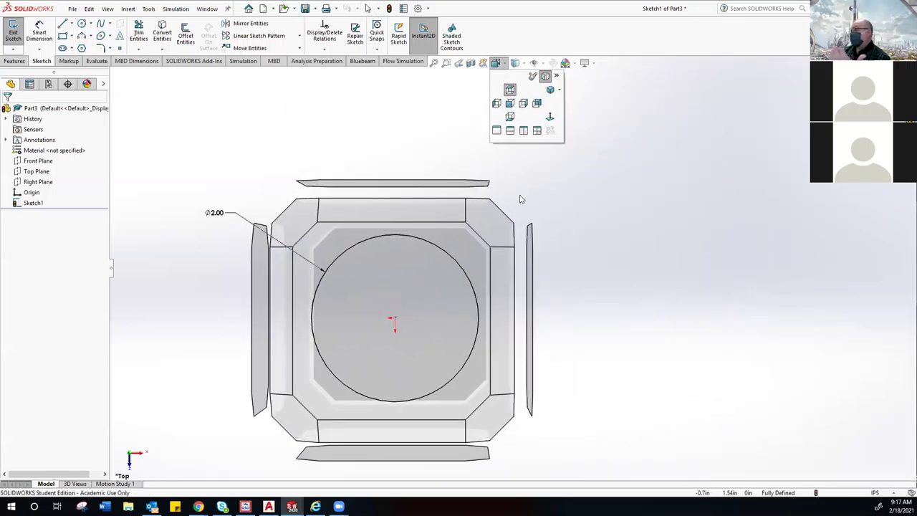
{"action": "left_click", "coordinate": [529, 272]}
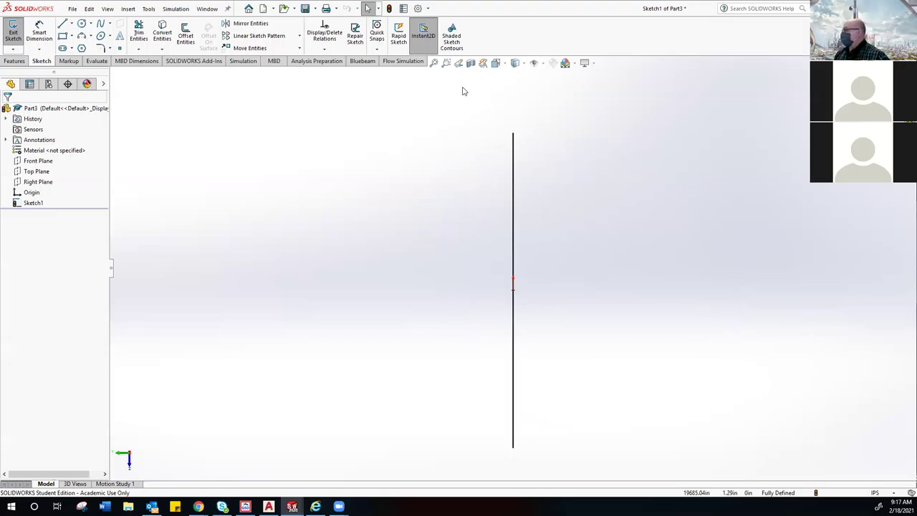
{"action": "left_click", "coordinate": [495, 63]}
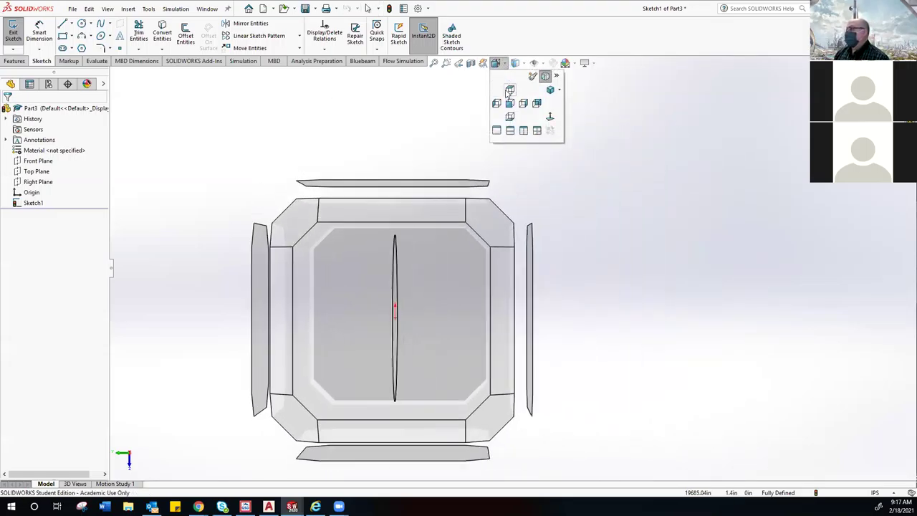
{"action": "left_click", "coordinate": [545, 80]}
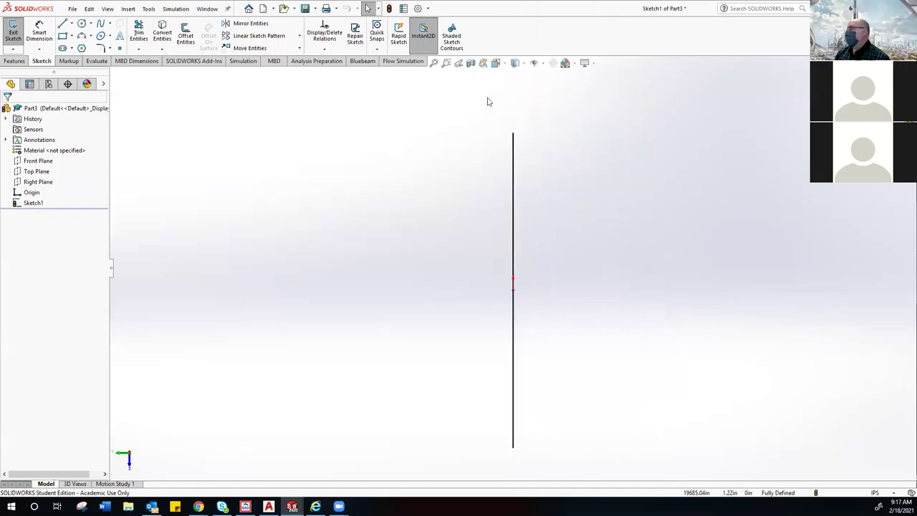
{"action": "left_click", "coordinate": [496, 63]}
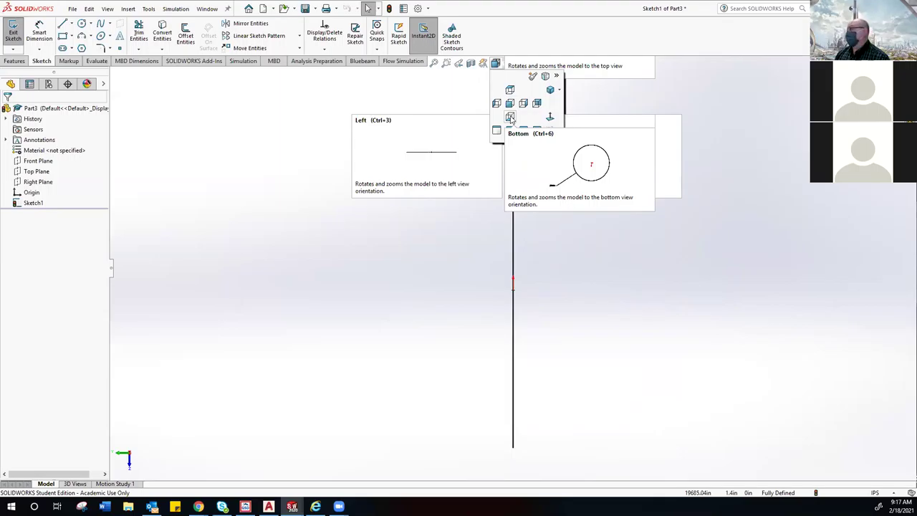
{"action": "left_click", "coordinate": [509, 89]}
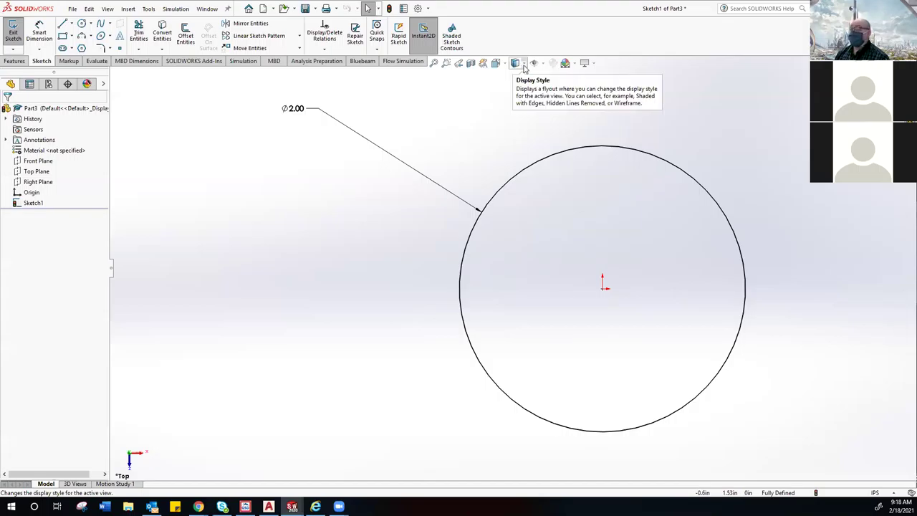
{"action": "left_click", "coordinate": [524, 65]}
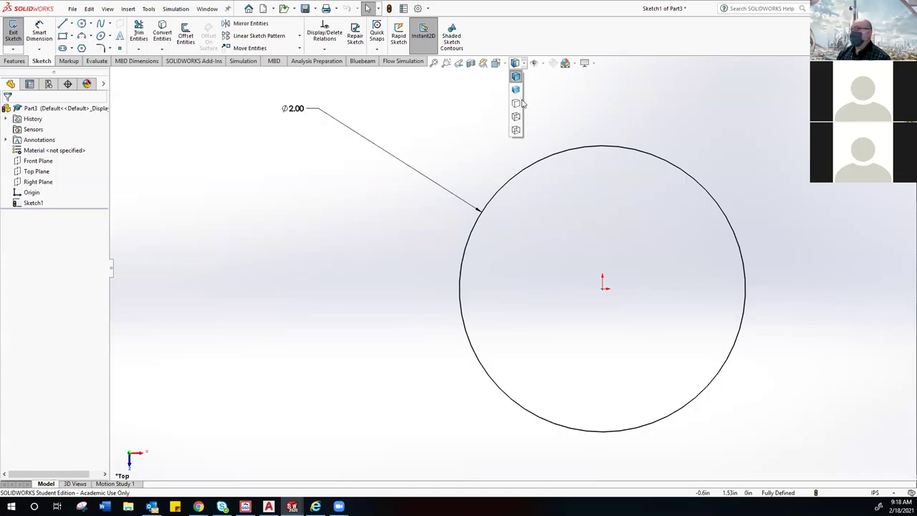
{"action": "mouse_move", "coordinate": [542, 64]}
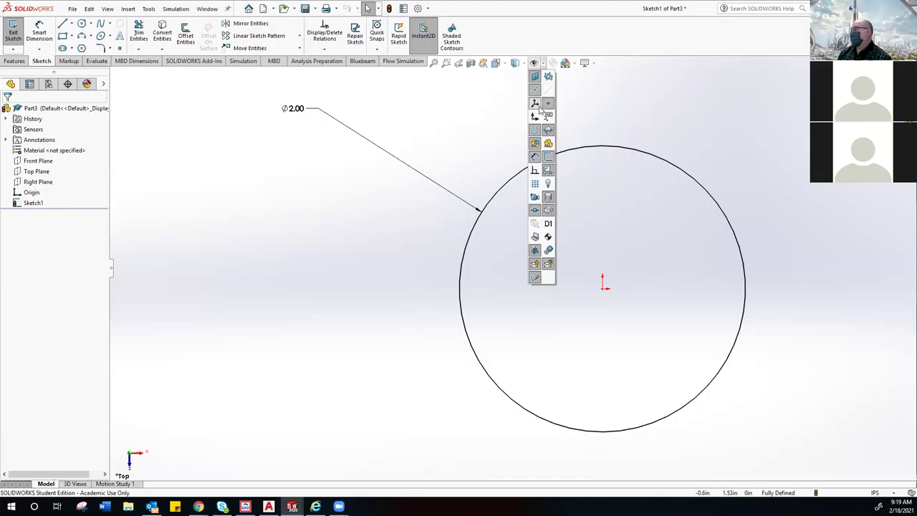
Step: Toggle Coordinate Systems and Points, then turn on View Sketch Relations to mark the origin-centred circle
{"action": "left_click", "coordinate": [535, 104]}
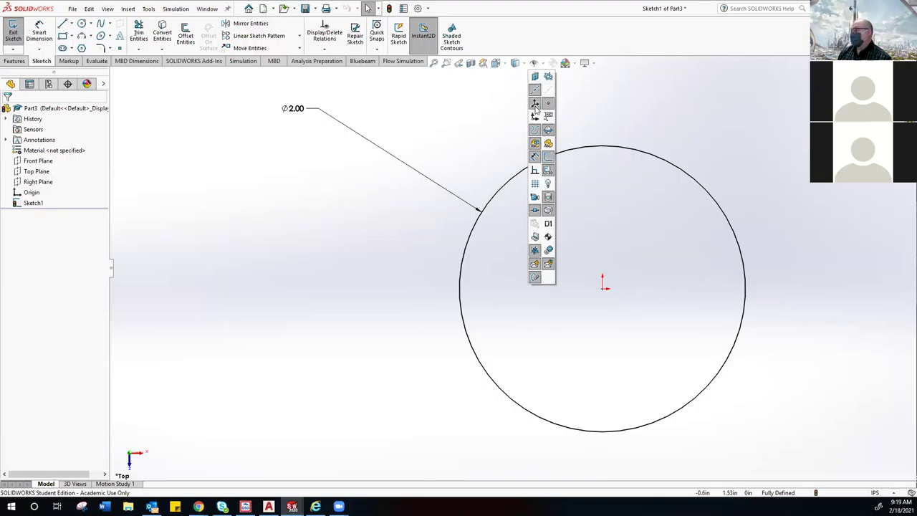
{"action": "left_click", "coordinate": [548, 107]}
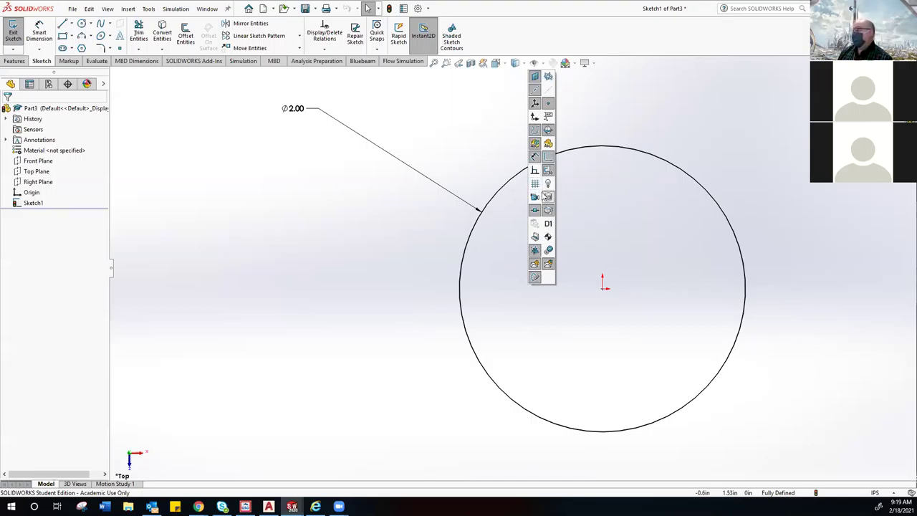
{"action": "left_click", "coordinate": [536, 171]}
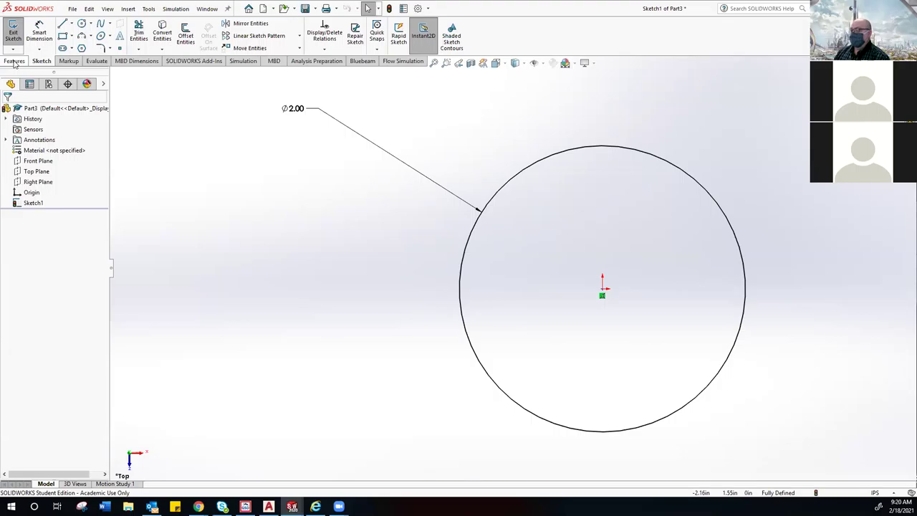
Step: Start an Extruded Boss/Base from the Features tab on the Ø2.00 circle
{"action": "left_click", "coordinate": [14, 61]}
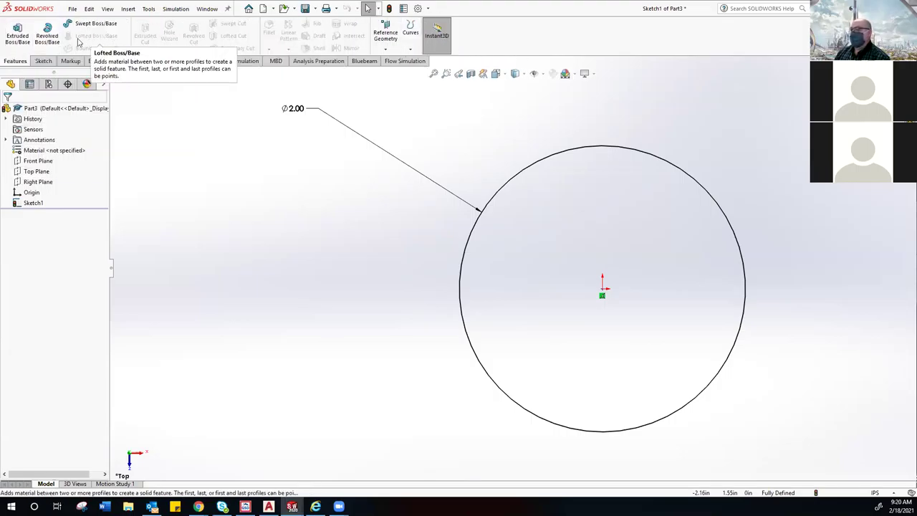
{"action": "left_click", "coordinate": [17, 41]}
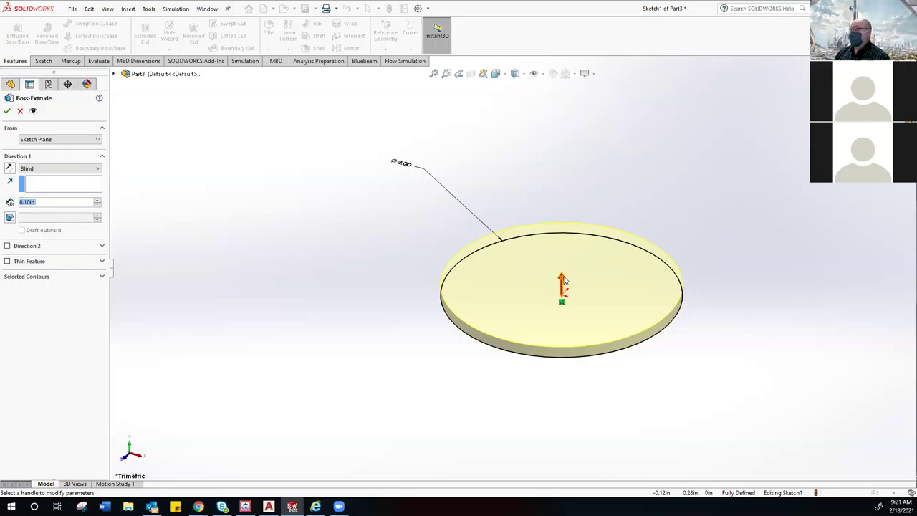
Step: Drag the extrude arrow upward, then snap the depth to 0.94in on the ruler
{"action": "left_click_drag", "start_coordinate": [564, 280], "coordinate": [562, 136]}
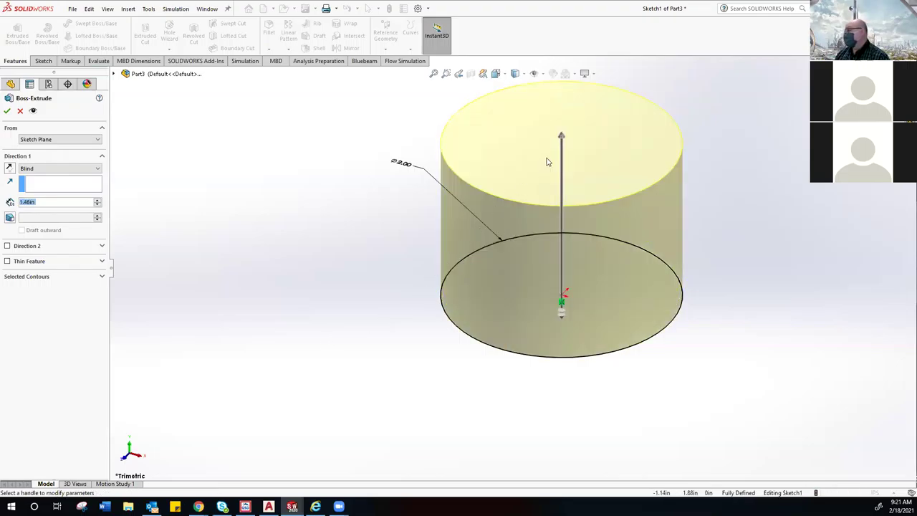
{"action": "left_click", "coordinate": [562, 139]}
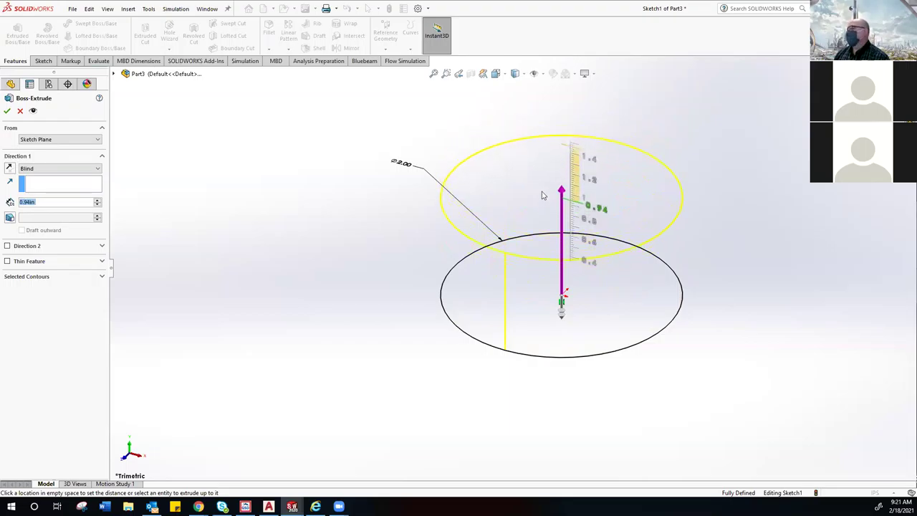
{"action": "left_click", "coordinate": [547, 195]}
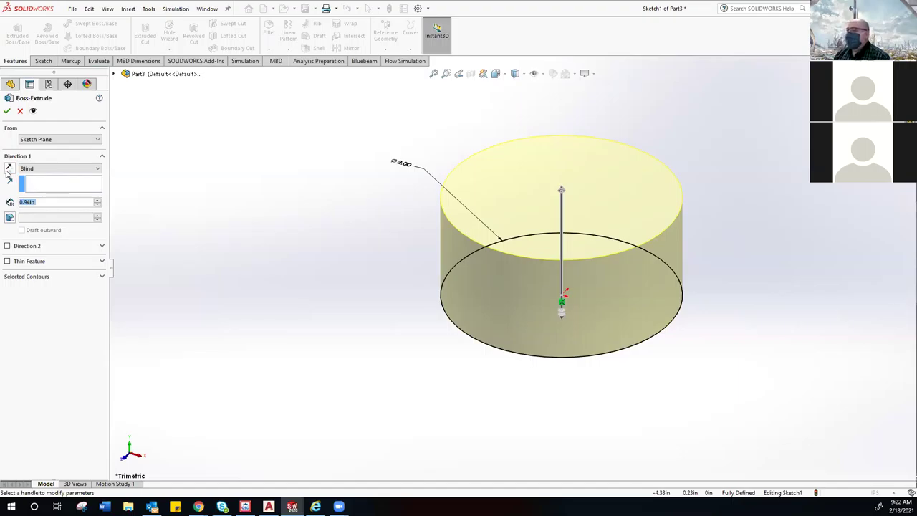
Step: Flip the extrusion direction several times, then set the end condition to Mid Plane
{"action": "left_click", "coordinate": [8, 170]}
{"action": "left_click", "coordinate": [8, 171]}
{"action": "left_click", "coordinate": [7, 172]}
{"action": "left_click", "coordinate": [8, 171]}
{"action": "left_click", "coordinate": [8, 171]}
{"action": "left_click", "coordinate": [8, 171]}
{"action": "left_click", "coordinate": [8, 171]}
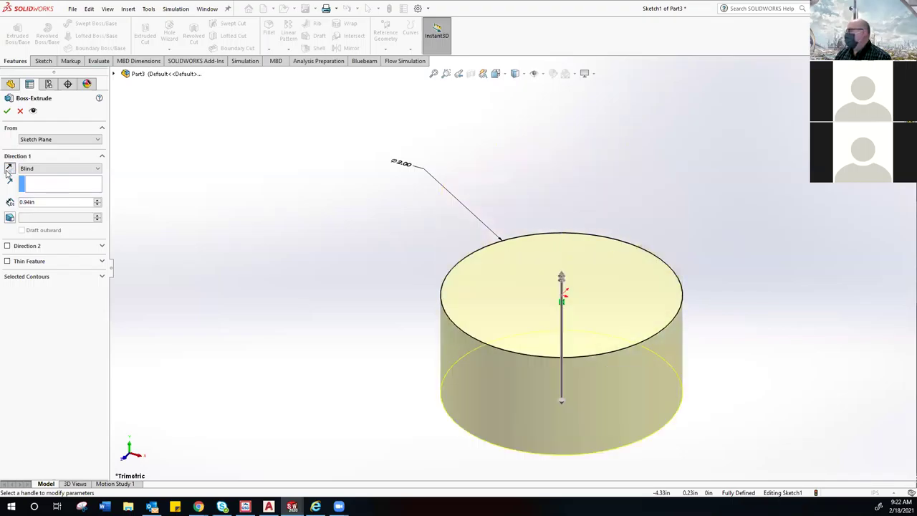
{"action": "left_click", "coordinate": [8, 171]}
{"action": "left_click", "coordinate": [8, 171]}
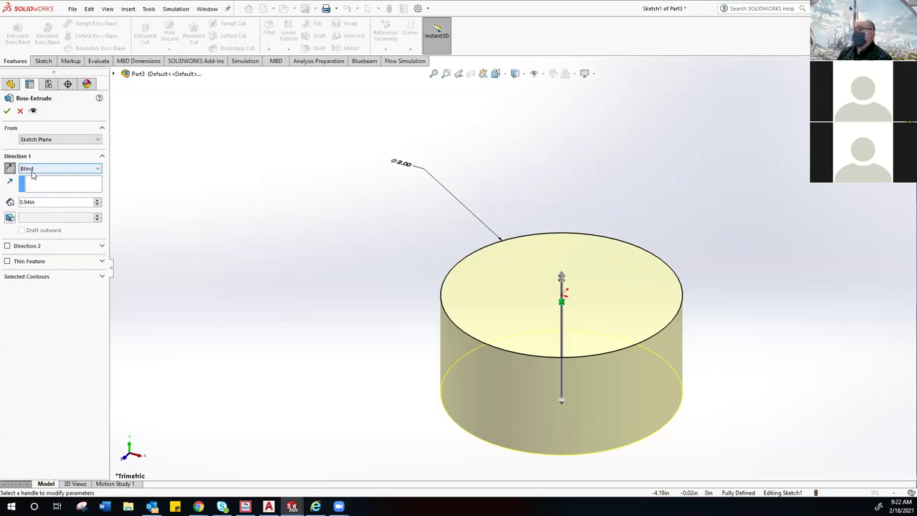
{"action": "left_click", "coordinate": [97, 171]}
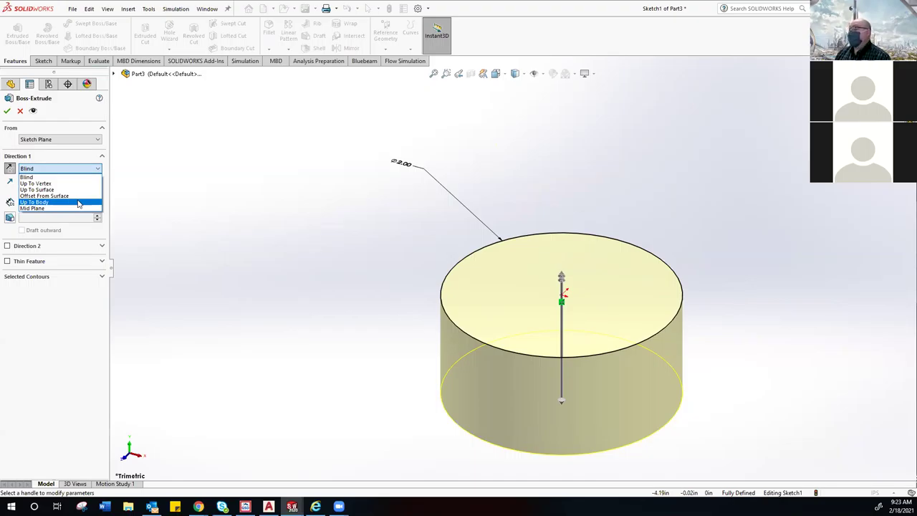
{"action": "left_click", "coordinate": [57, 208]}
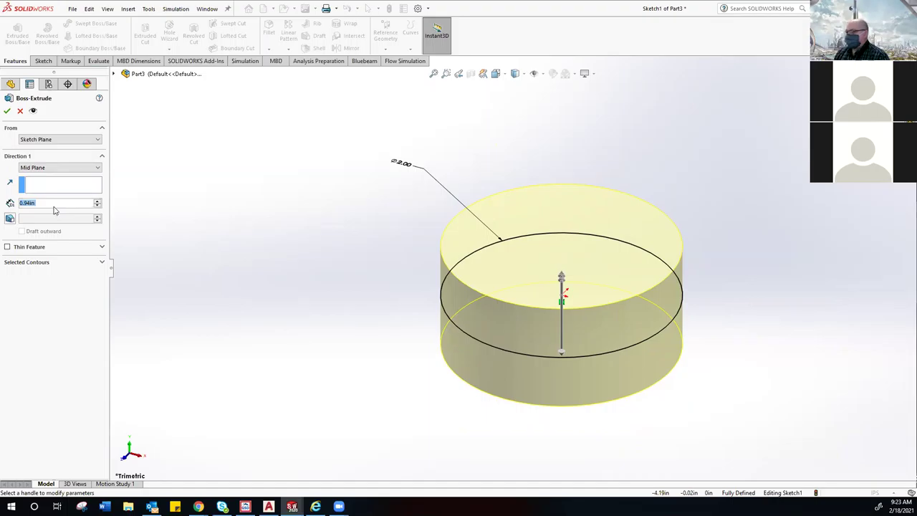
Step: Change Direction 1 from Mid Plane to Blind, depth 4.00in, and accept Boss-Extrude1
{"action": "left_click", "coordinate": [91, 171]}
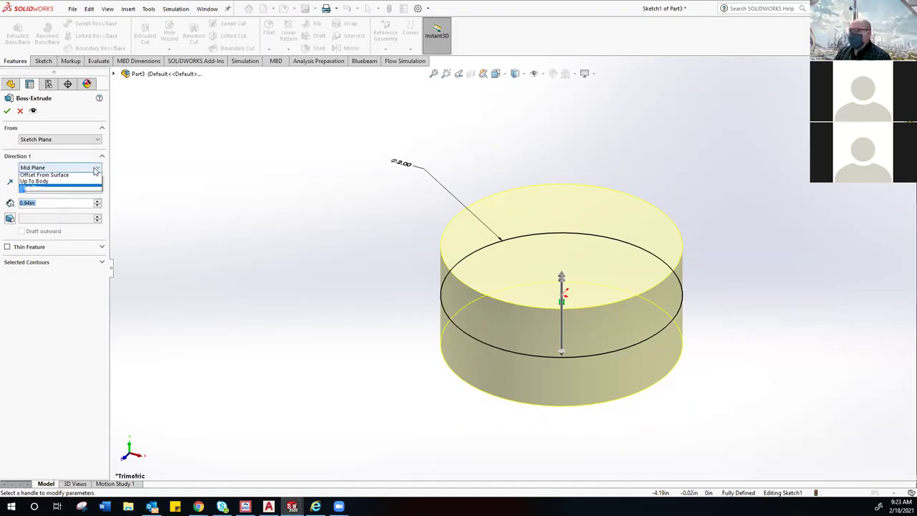
{"action": "left_click", "coordinate": [79, 178]}
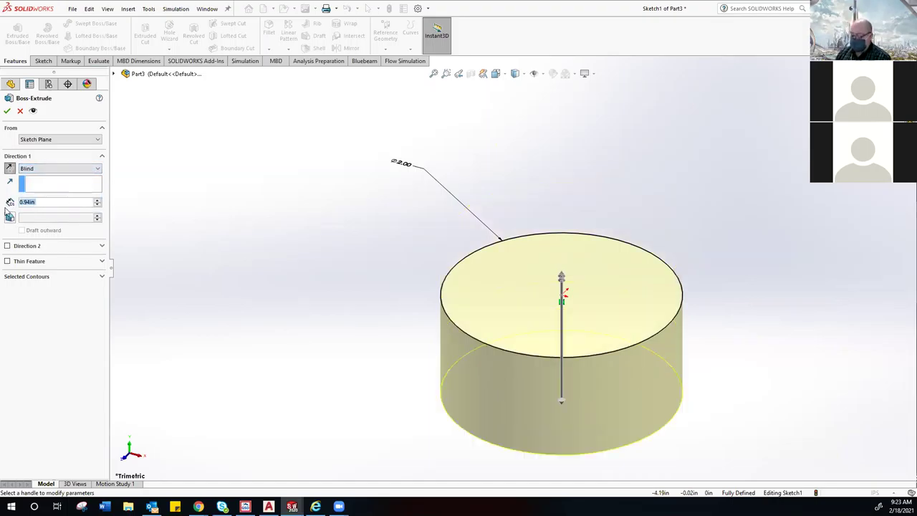
{"action": "type", "text": "4"}
{"action": "key", "text": "Return"}
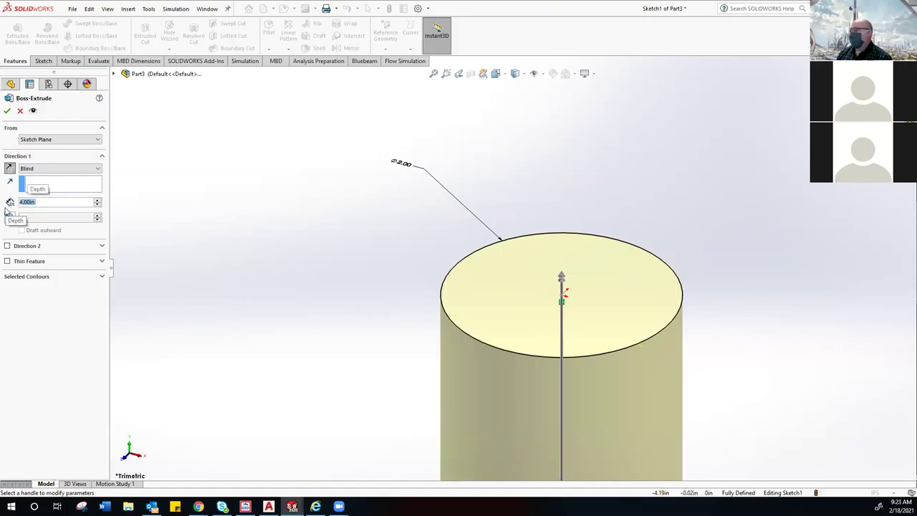
{"action": "scroll", "coordinate": [411, 379], "scroll_direction": "down", "scroll_amount": 2}
{"action": "scroll", "coordinate": [411, 380], "scroll_direction": "up", "scroll_amount": 5}
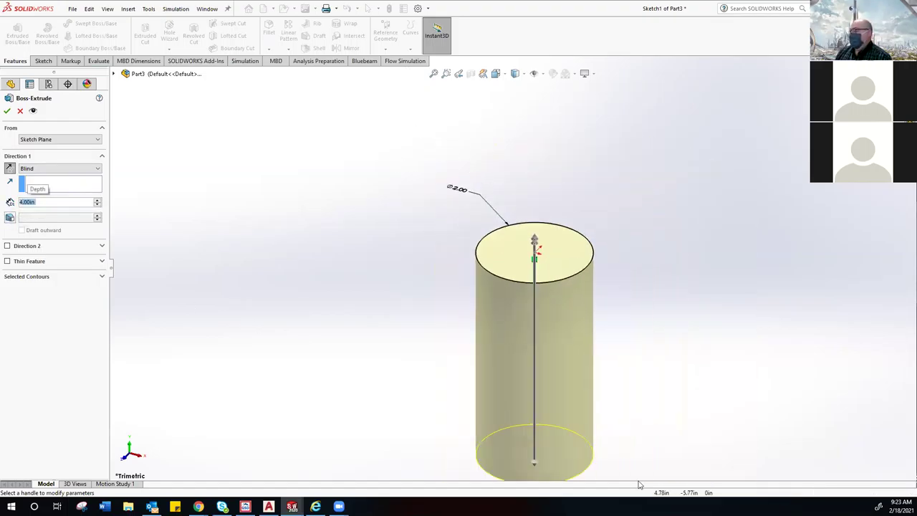
{"action": "scroll", "coordinate": [635, 369], "scroll_direction": "up", "scroll_amount": 1}
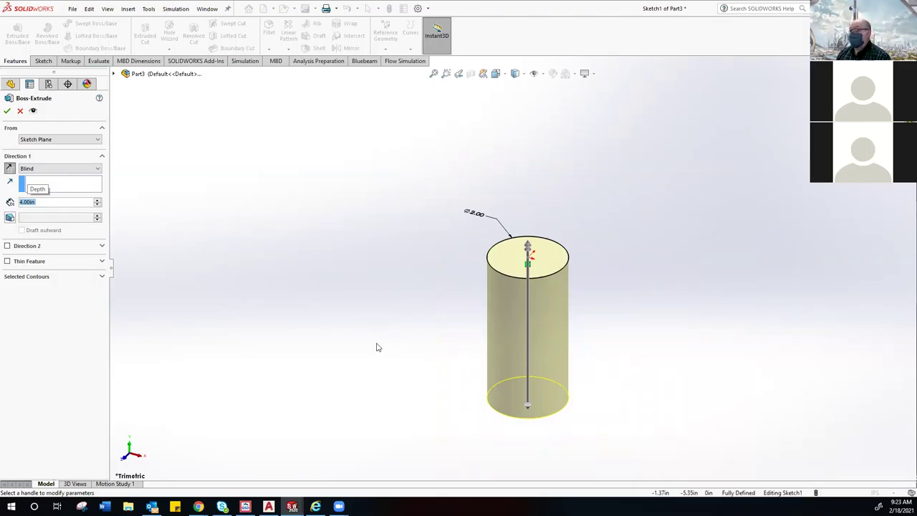
{"action": "left_click", "coordinate": [8, 111]}
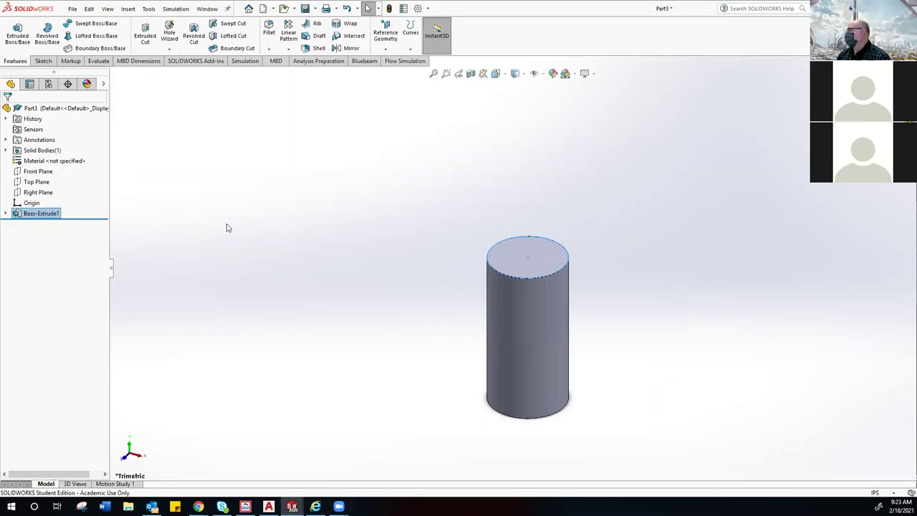
{"action": "middle_click_drag", "start_coordinate": [337, 258], "coordinate": [341, 250]}
{"action": "middle_click_drag", "start_coordinate": [448, 291], "coordinate": [456, 286]}
{"action": "right_click_drag", "start_coordinate": [456, 287], "coordinate": [452, 289]}
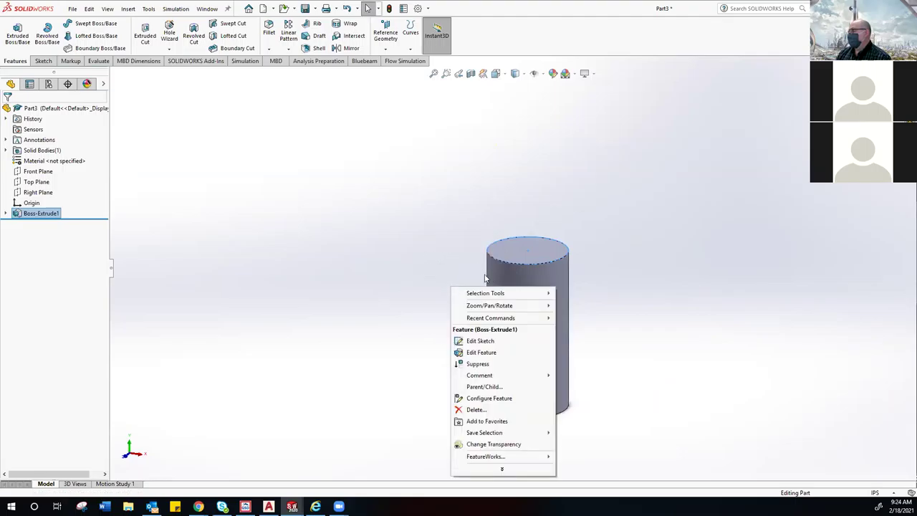
{"action": "key", "text": "Escape"}
{"action": "scroll", "coordinate": [581, 277], "scroll_direction": "down", "scroll_amount": 1}
{"action": "scroll", "coordinate": [582, 278], "scroll_direction": "up", "scroll_amount": 1}
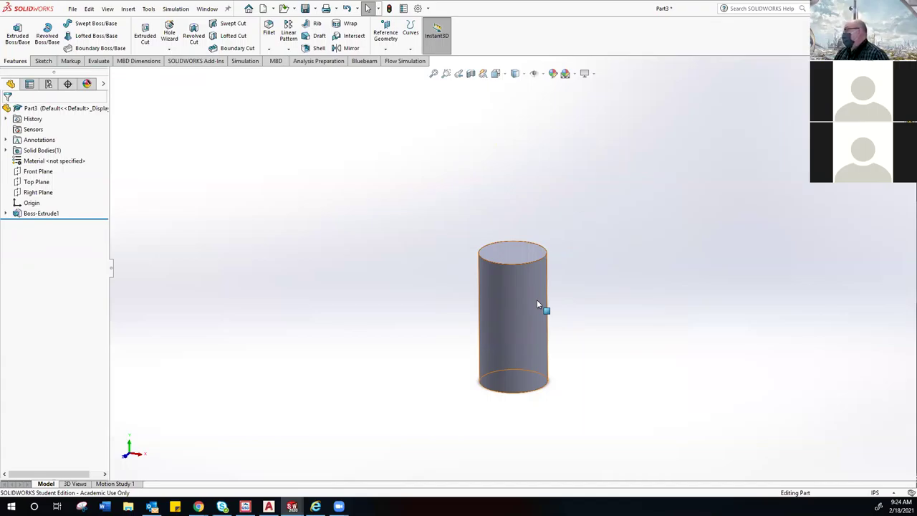
{"action": "scroll", "coordinate": [534, 299], "scroll_direction": "up", "scroll_amount": 5}
{"action": "scroll", "coordinate": [339, 268], "scroll_direction": "down", "scroll_amount": 3}
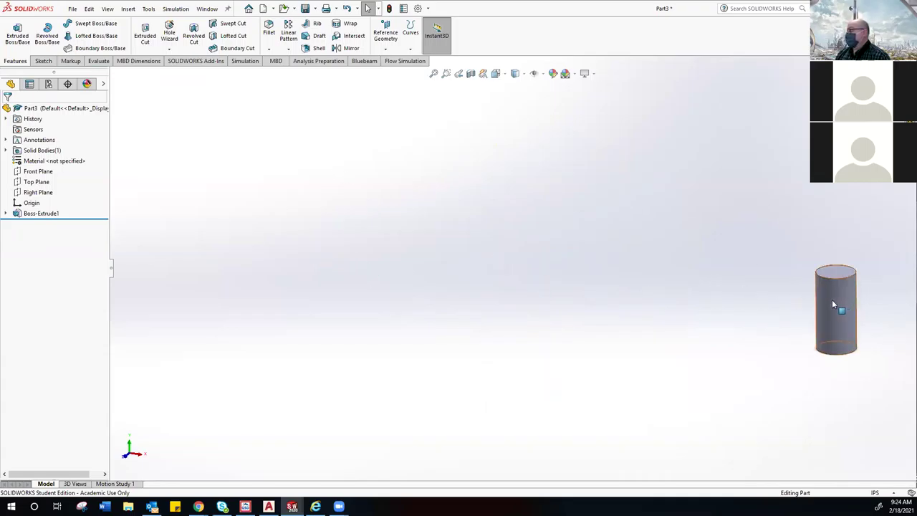
{"action": "scroll", "coordinate": [834, 303], "scroll_direction": "down", "scroll_amount": 2}
{"action": "key", "text": "f"}
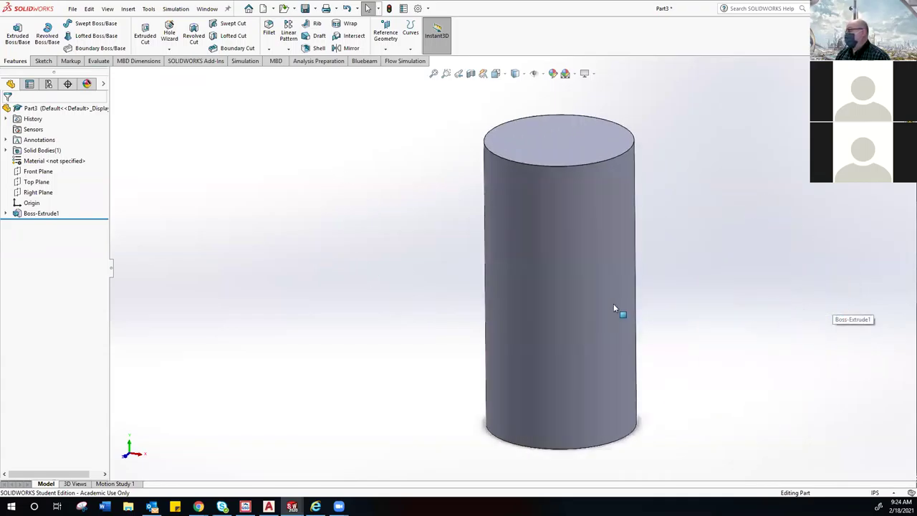
{"action": "scroll", "coordinate": [609, 308], "scroll_direction": "up", "scroll_amount": 5}
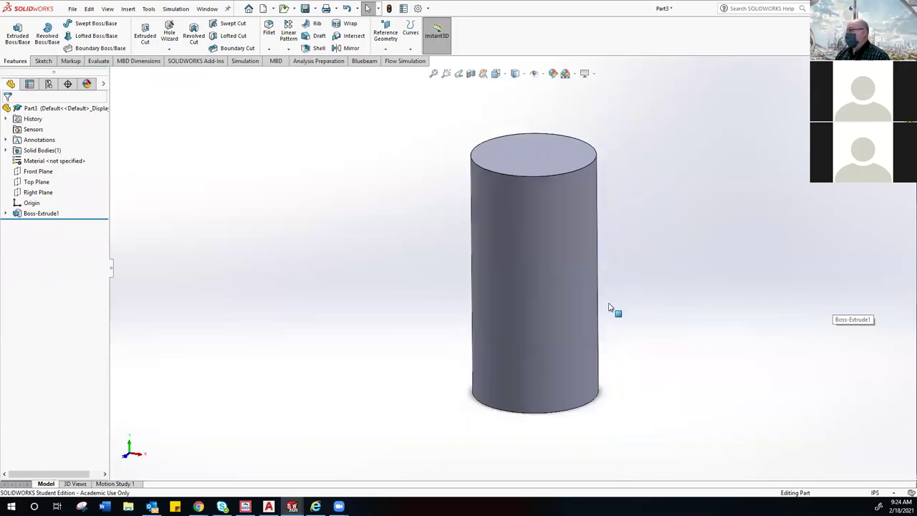
{"action": "scroll", "coordinate": [553, 301], "scroll_direction": "down", "scroll_amount": 2}
{"action": "scroll", "coordinate": [525, 287], "scroll_direction": "down", "scroll_amount": 1}
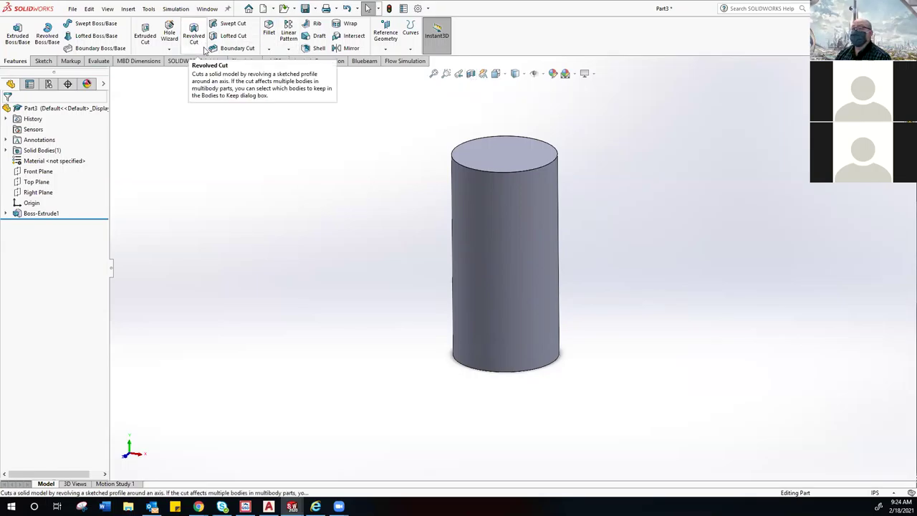
Step: Cancel the new extrude and undo Boss-Extrude1 back to the circle sketch
{"action": "left_click", "coordinate": [17, 32]}
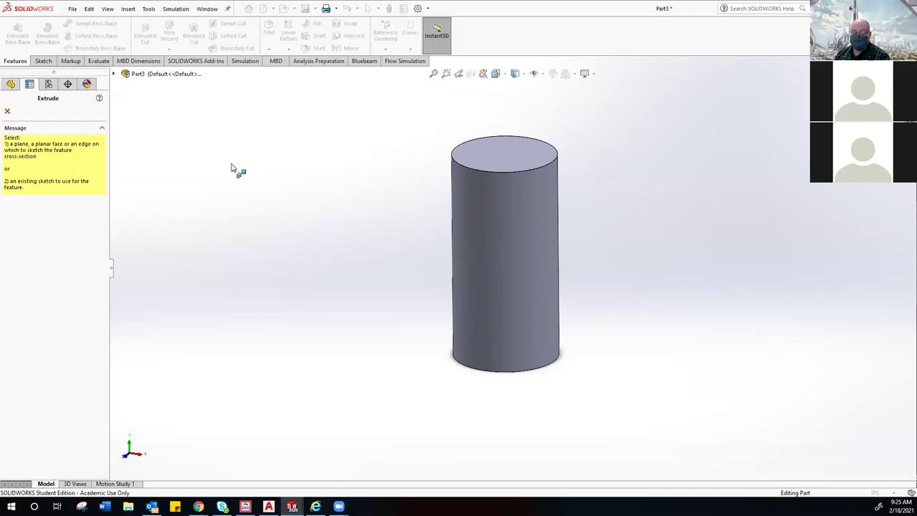
{"action": "key", "text": "Escape"}
{"action": "key", "text": "ctrl+z"}
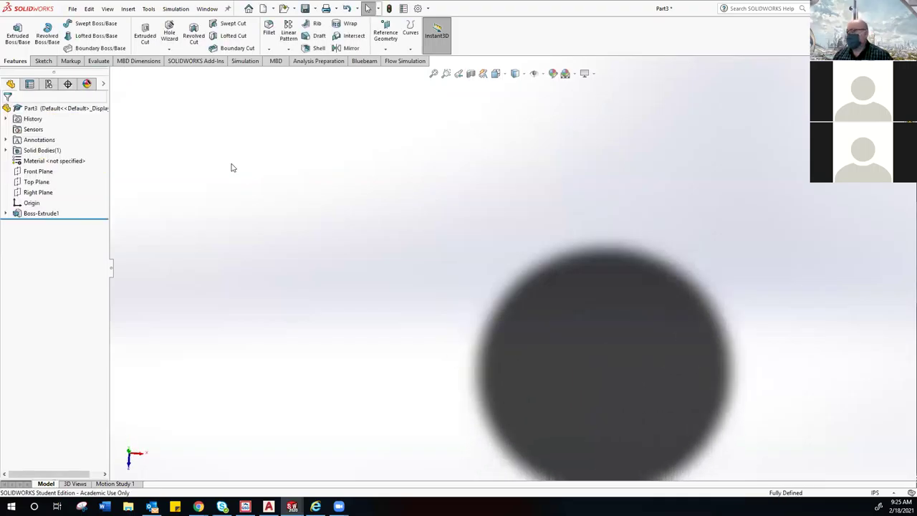
{"action": "scroll", "coordinate": [436, 205], "scroll_direction": "down", "scroll_amount": 1}
{"action": "scroll", "coordinate": [453, 184], "scroll_direction": "up", "scroll_amount": 4}
{"action": "mouse_move", "coordinate": [452, 185]}
{"action": "middle_mouse_down"}
{"action": "mouse_move", "coordinate": [446, 111]}
{"action": "mouse_move", "coordinate": [236, 196]}
{"action": "middle_mouse_up"}
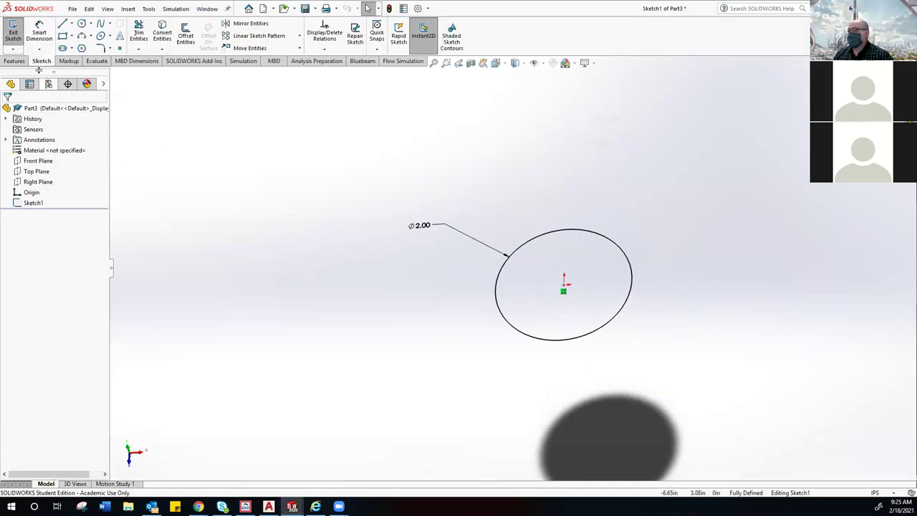
Step: Extrude the circle 4.00in Blind with Reverse Direction and confirm as Boss-Extrude2
{"action": "left_click", "coordinate": [14, 60]}
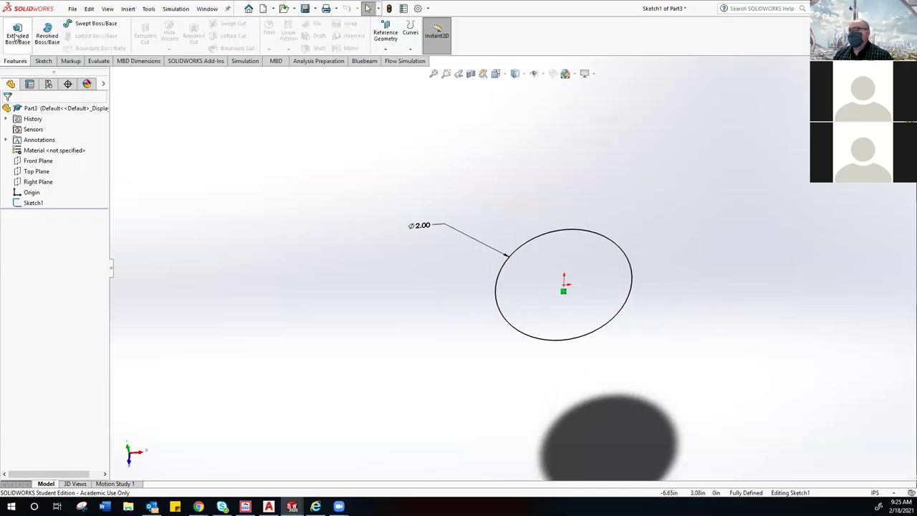
{"action": "left_click", "coordinate": [15, 32]}
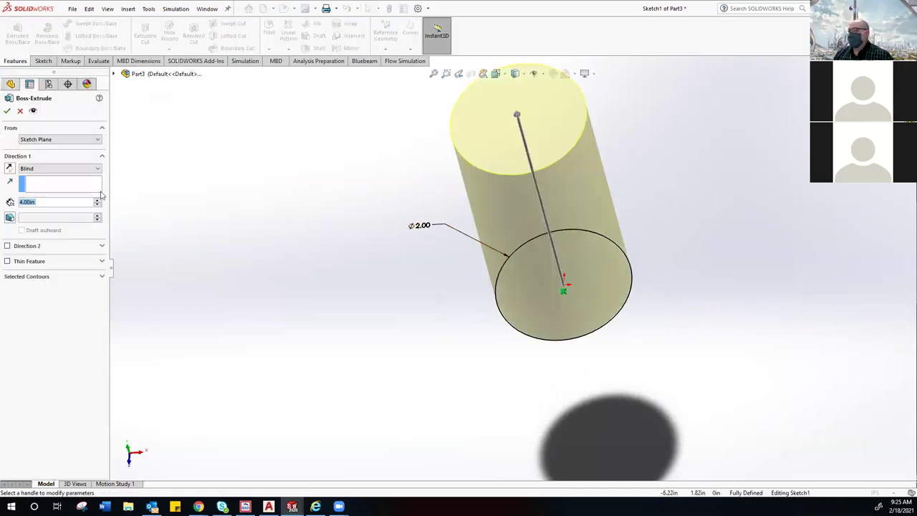
{"action": "left_click", "coordinate": [10, 169]}
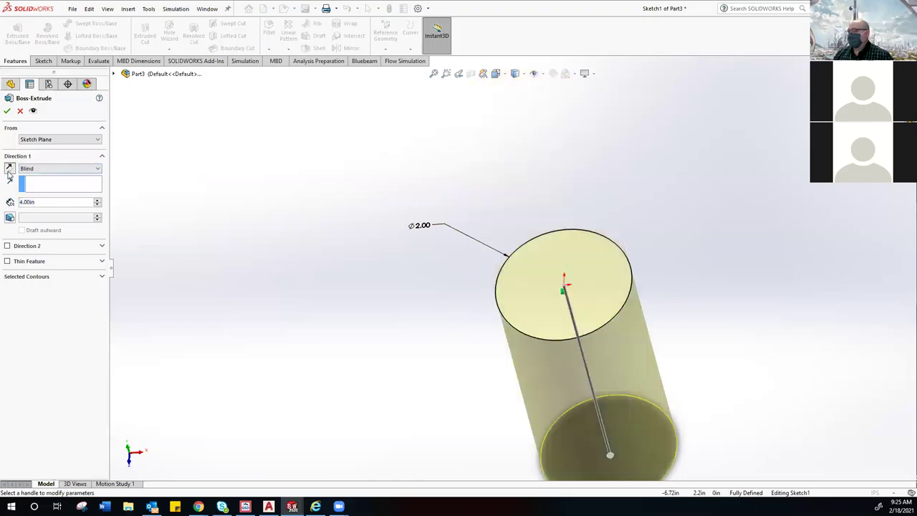
{"action": "left_click", "coordinate": [6, 111]}
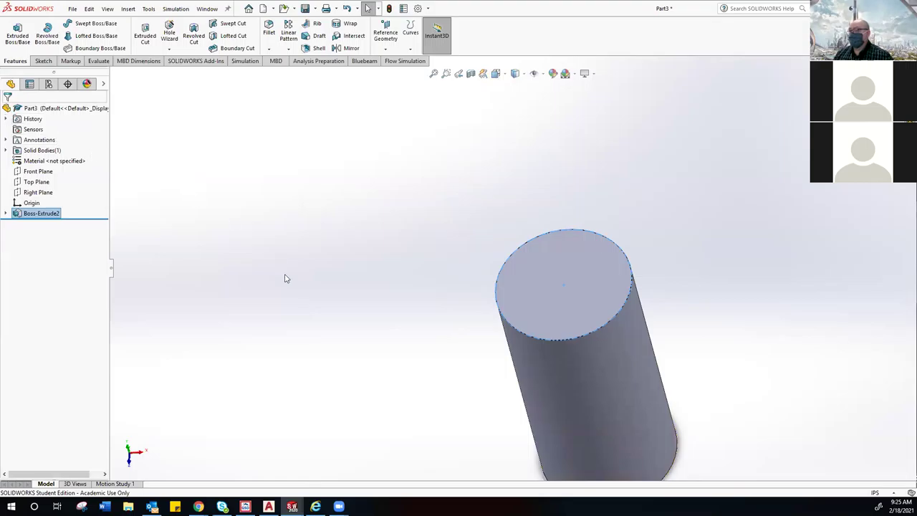
{"action": "scroll", "coordinate": [313, 313], "scroll_direction": "up", "scroll_amount": 5}
{"action": "middle_click_drag", "start_coordinate": [438, 311], "coordinate": [436, 206]}
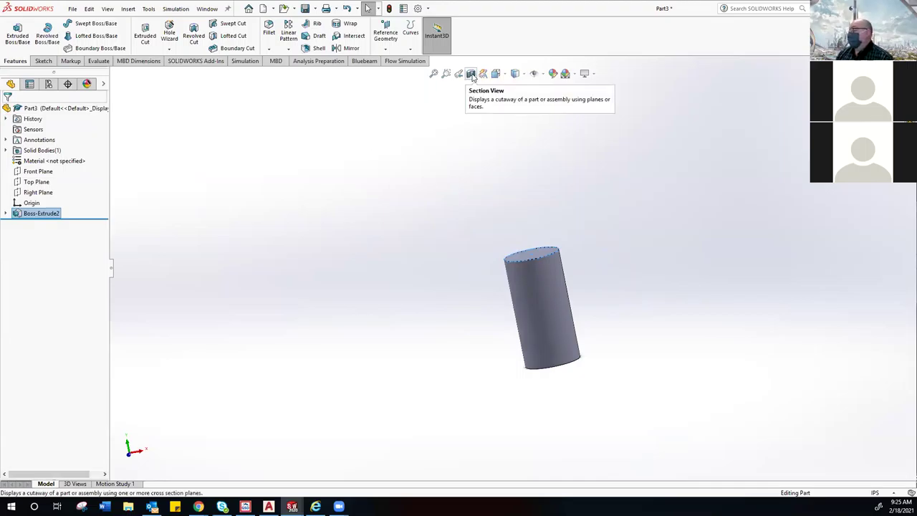
Step: Open a Section View, try Top and Right Plane cuts, and drag the Top Plane section down
{"action": "left_click", "coordinate": [471, 74]}
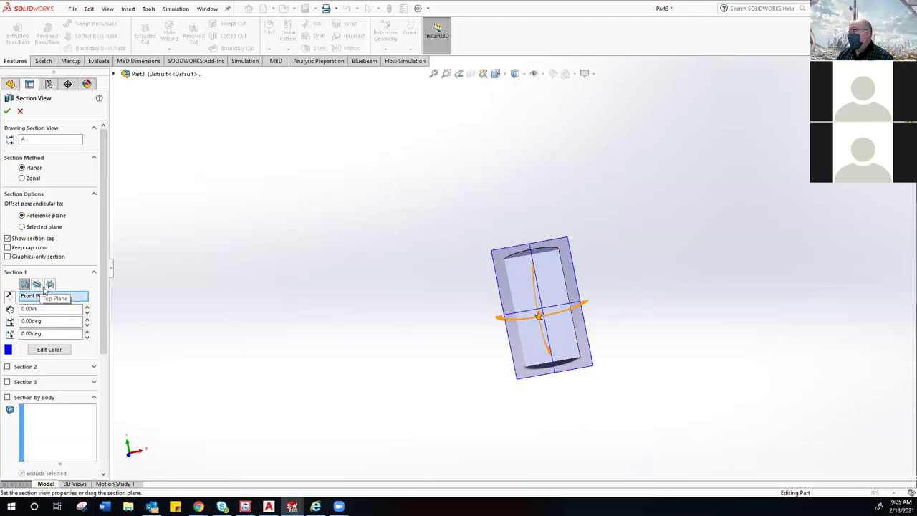
{"action": "middle_click_drag", "start_coordinate": [512, 291], "coordinate": [419, 327]}
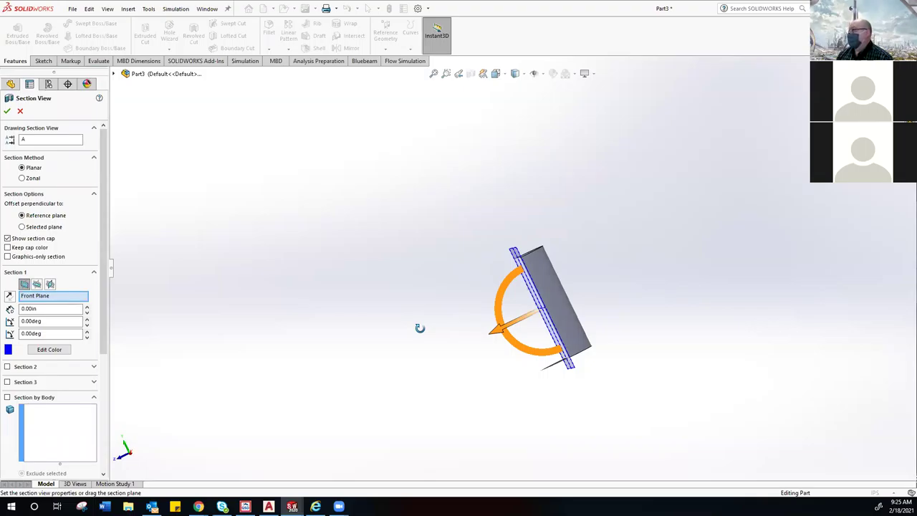
{"action": "middle_click_drag", "start_coordinate": [420, 328], "coordinate": [458, 342]}
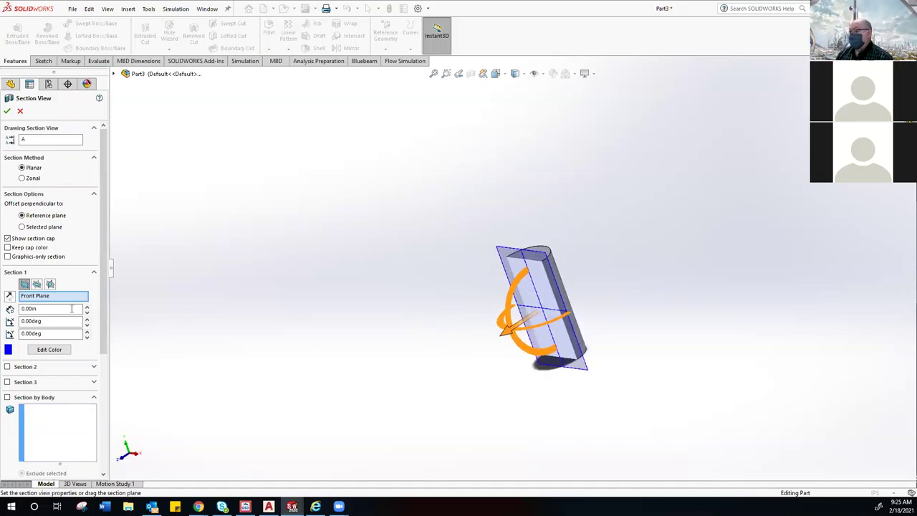
{"action": "left_click", "coordinate": [37, 284]}
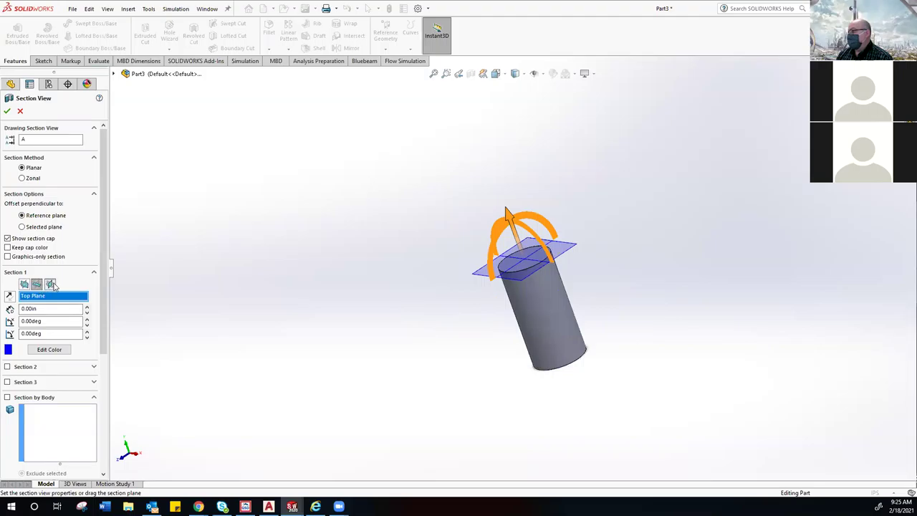
{"action": "left_click", "coordinate": [50, 284]}
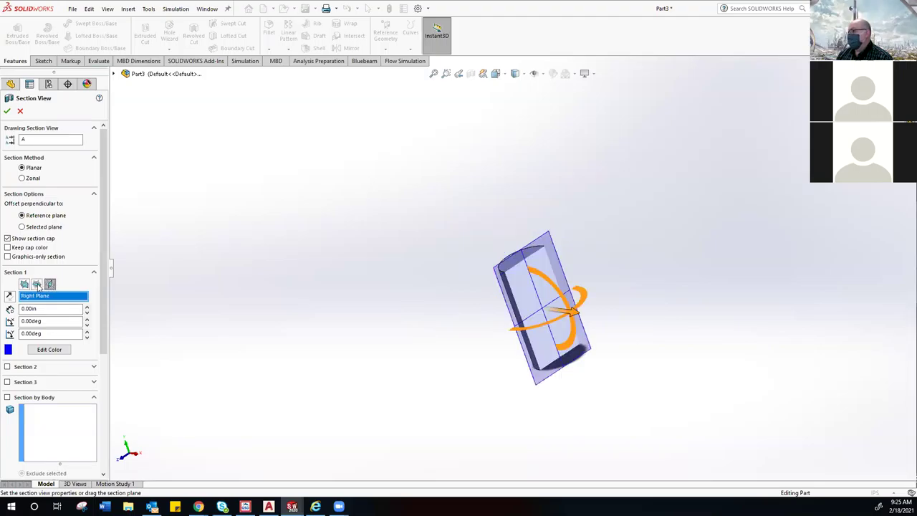
{"action": "left_click", "coordinate": [37, 284]}
{"action": "middle_click_drag", "start_coordinate": [515, 268], "coordinate": [531, 252]}
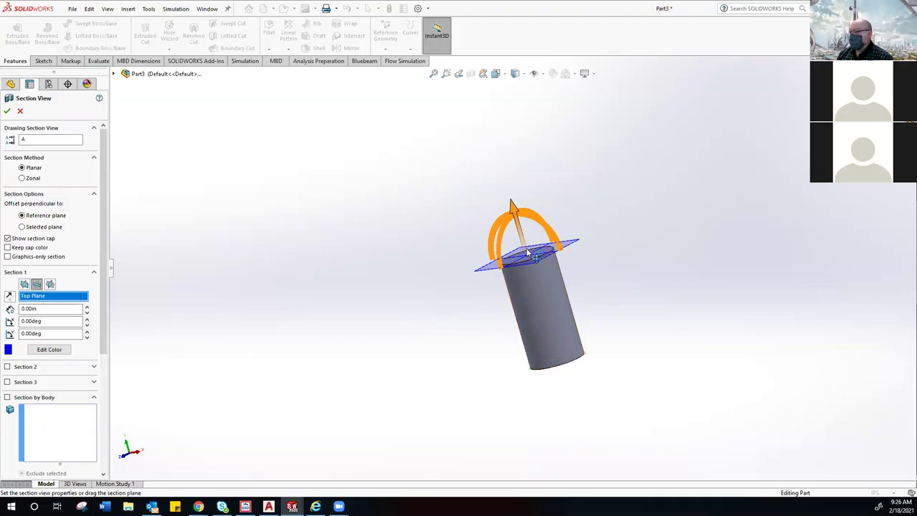
{"action": "middle_click_drag", "start_coordinate": [432, 291], "coordinate": [420, 303]}
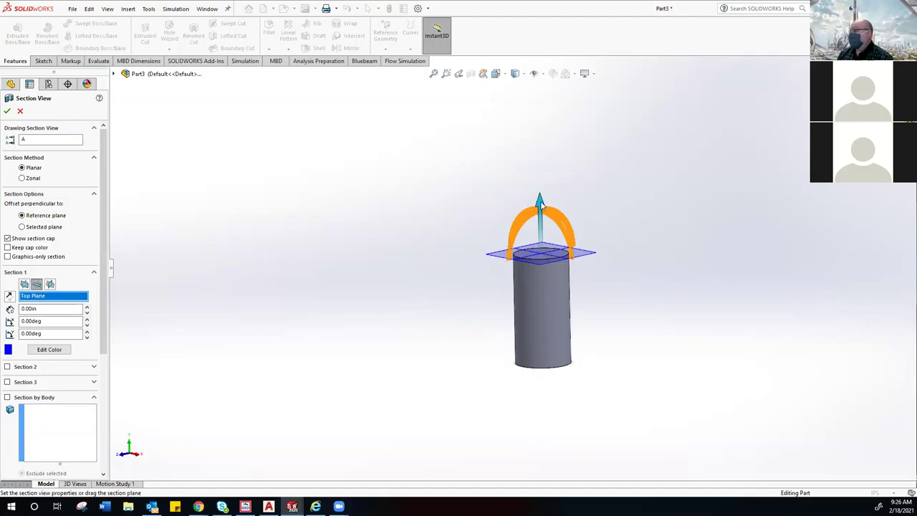
{"action": "left_click_drag", "start_coordinate": [542, 206], "coordinate": [543, 341]}
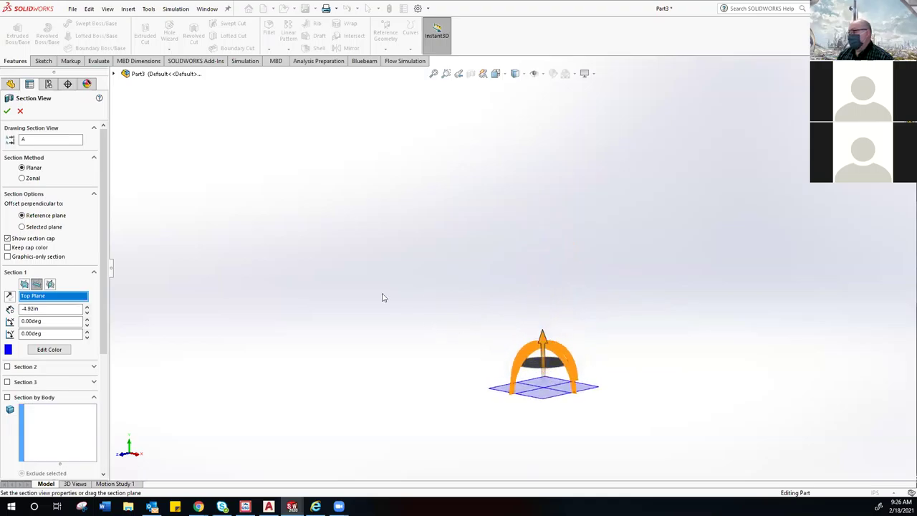
Step: Switch the section to Front Plane, sweep it across the cylinder, then cancel the section view
{"action": "left_click", "coordinate": [23, 284]}
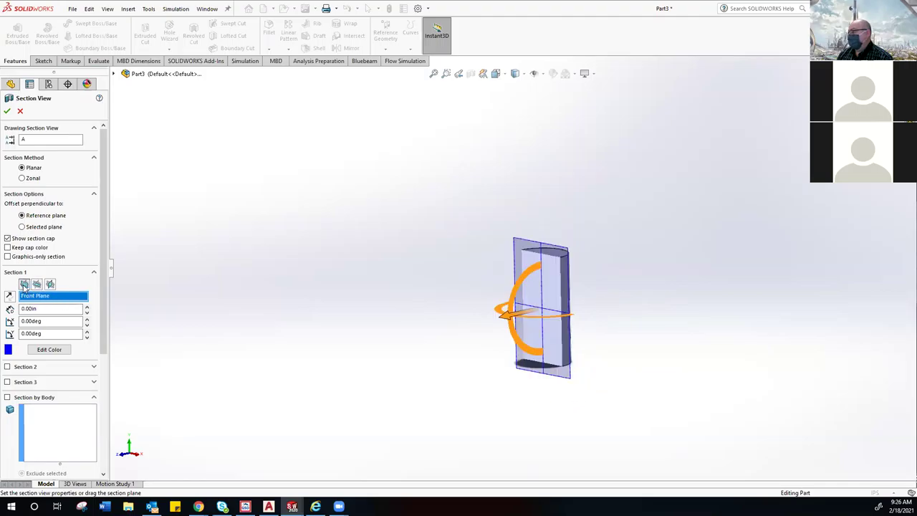
{"action": "left_click_drag", "start_coordinate": [510, 321], "coordinate": [582, 302]}
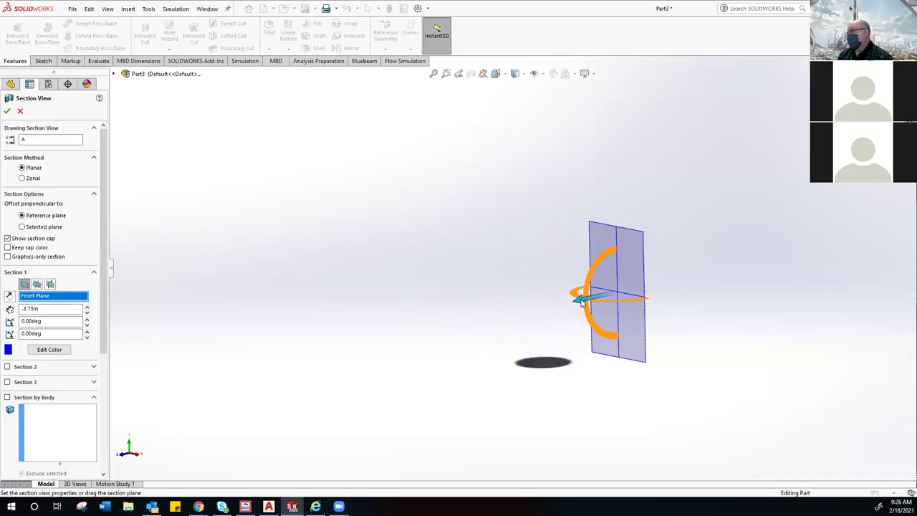
{"action": "left_click_drag", "start_coordinate": [582, 302], "coordinate": [572, 293]}
{"action": "left_click_drag", "start_coordinate": [406, 320], "coordinate": [490, 262]}
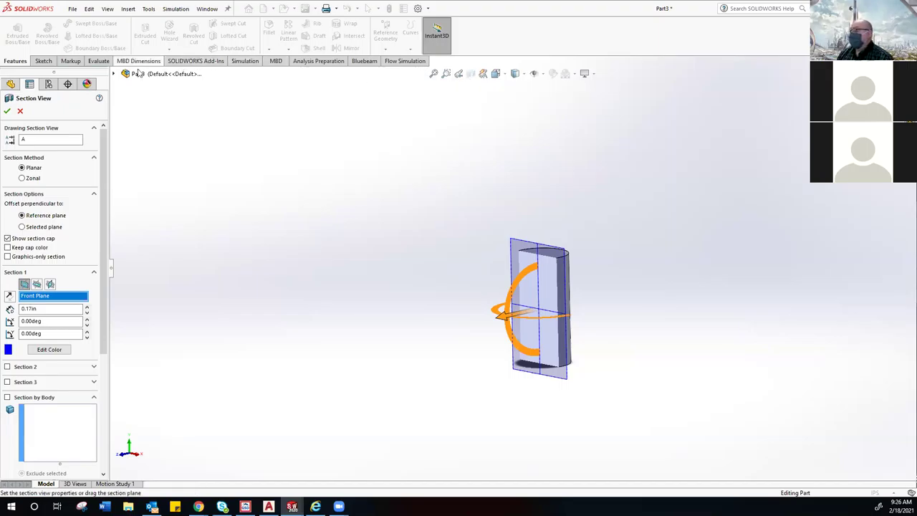
{"action": "left_click_drag", "start_coordinate": [503, 318], "coordinate": [403, 313]}
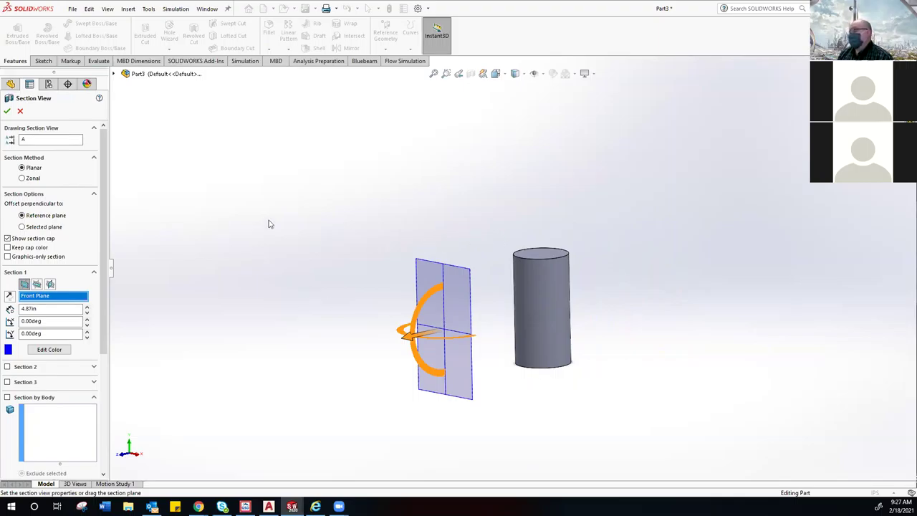
{"action": "left_click", "coordinate": [21, 113]}
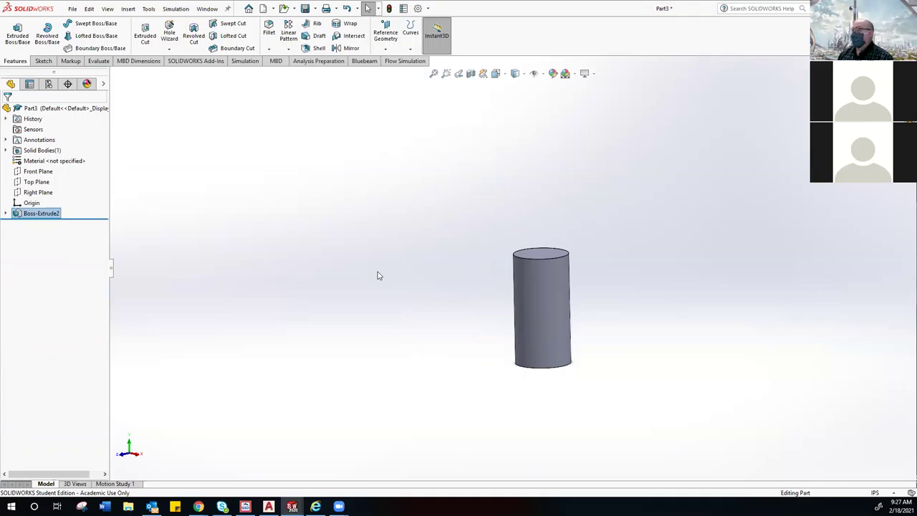
Step: Select and deselect the top face, then orbit the cylinder until its bottom face shows
{"action": "left_click", "coordinate": [547, 255]}
{"action": "left_click", "coordinate": [492, 281]}
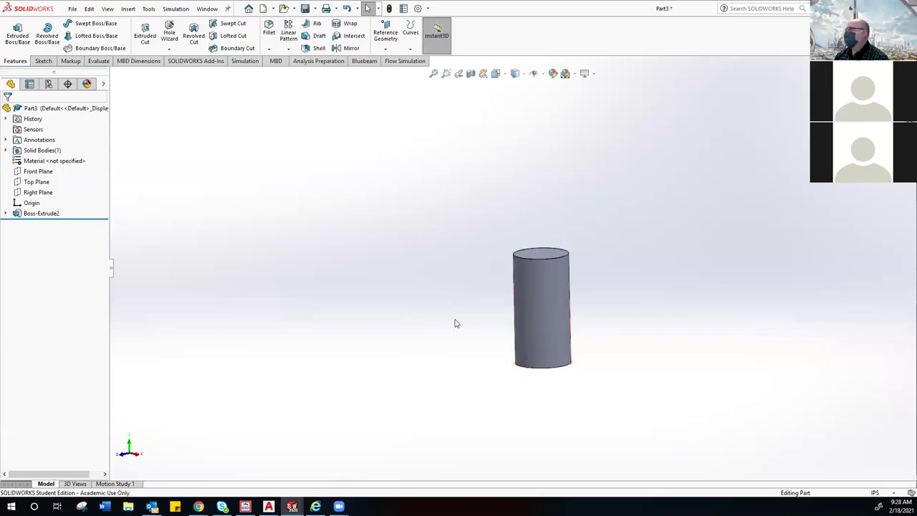
{"action": "middle_click_drag", "start_coordinate": [462, 342], "coordinate": [489, 179]}
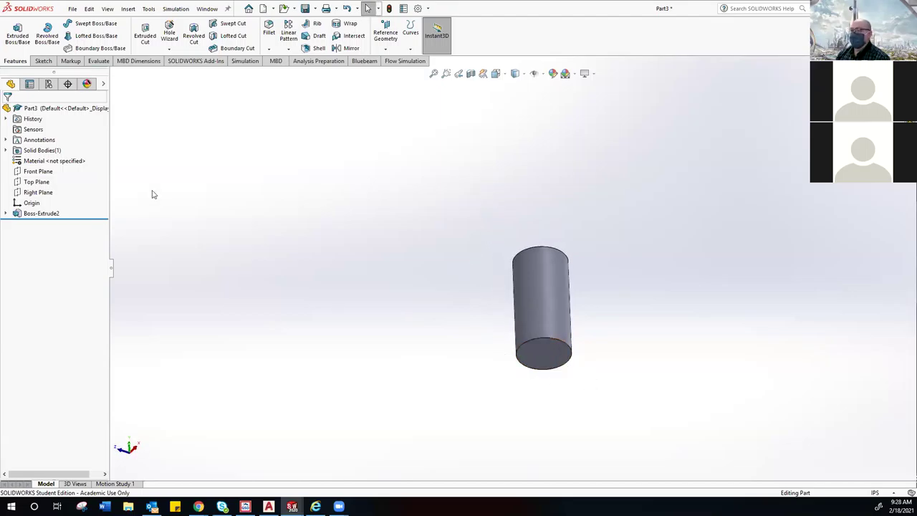
Step: Start a new sketch, Sketch2, on the cylinder's bottom face
{"action": "left_click", "coordinate": [44, 60]}
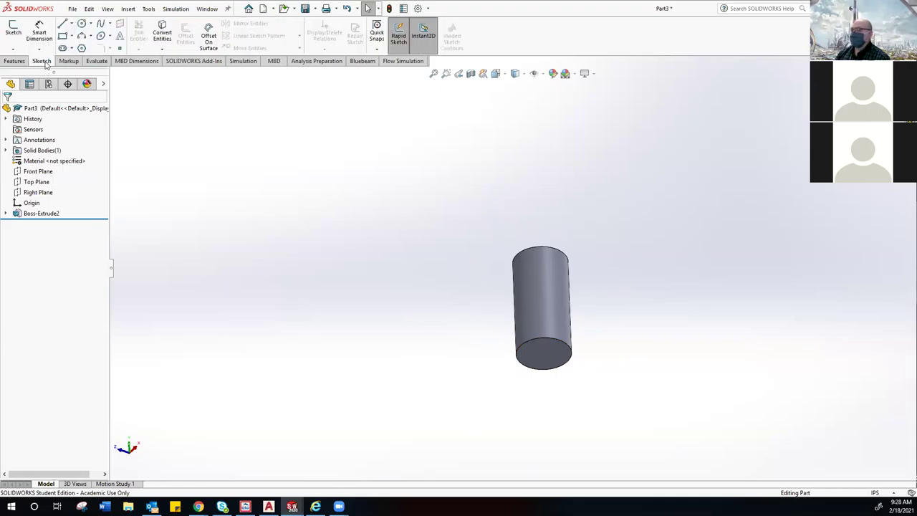
{"action": "left_click", "coordinate": [15, 32]}
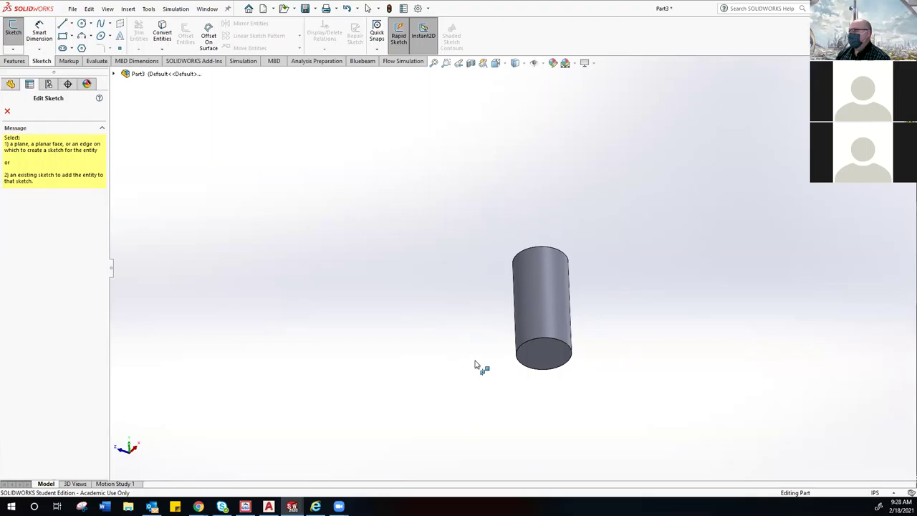
{"action": "left_click", "coordinate": [539, 358]}
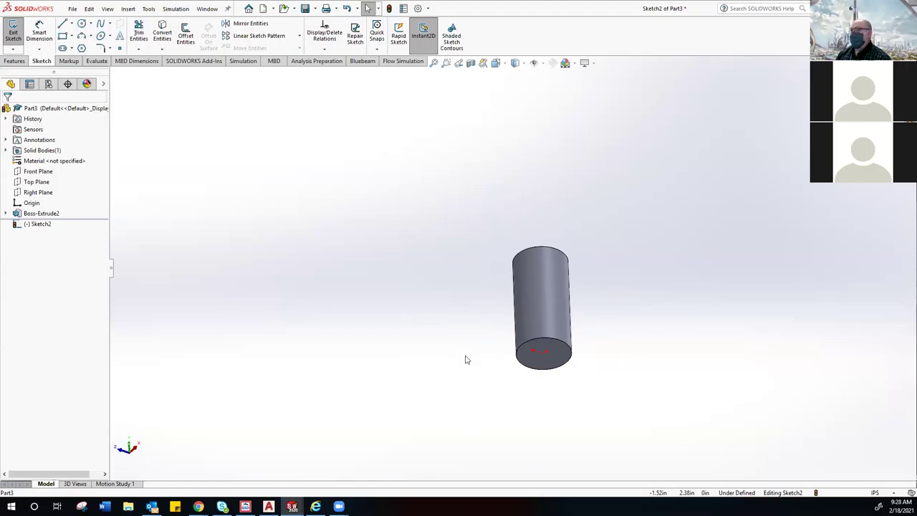
{"action": "left_click", "coordinate": [495, 63]}
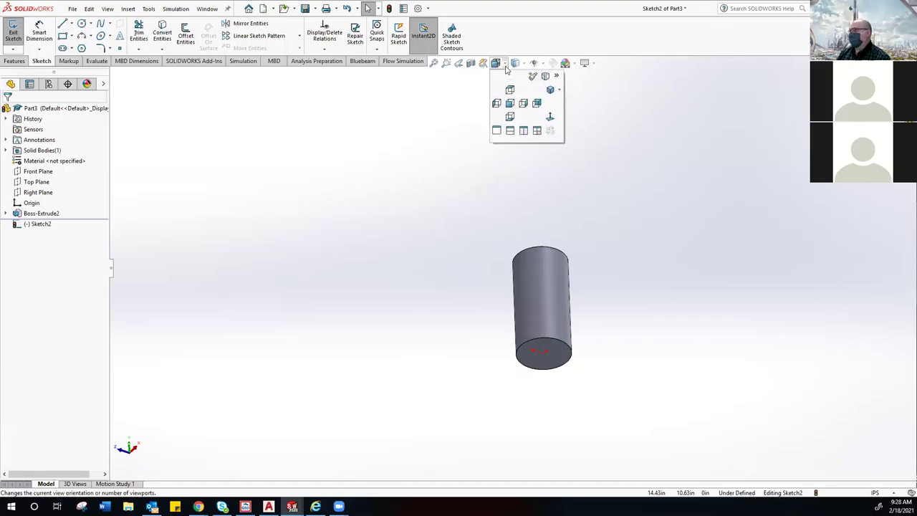
Step: Switch to the Bottom view and zoom out to show the whole circular face
{"action": "left_click", "coordinate": [508, 117]}
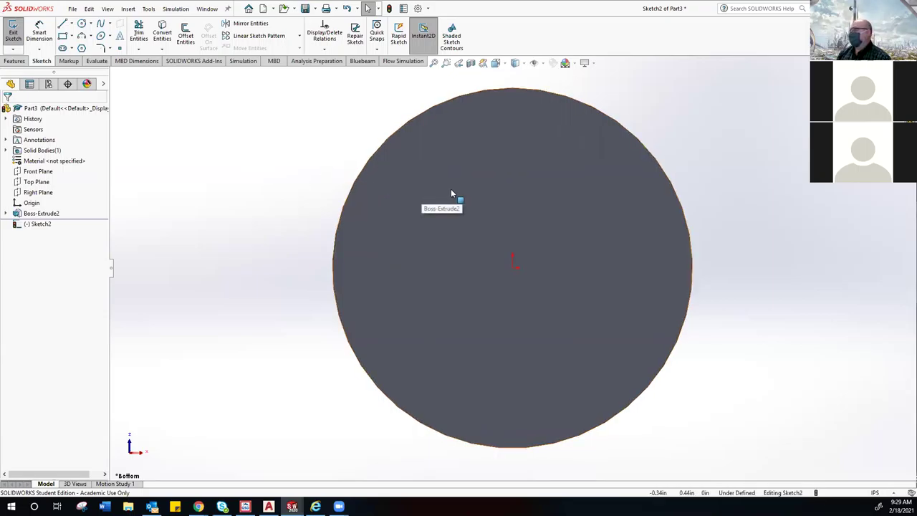
{"action": "key", "text": "z"}
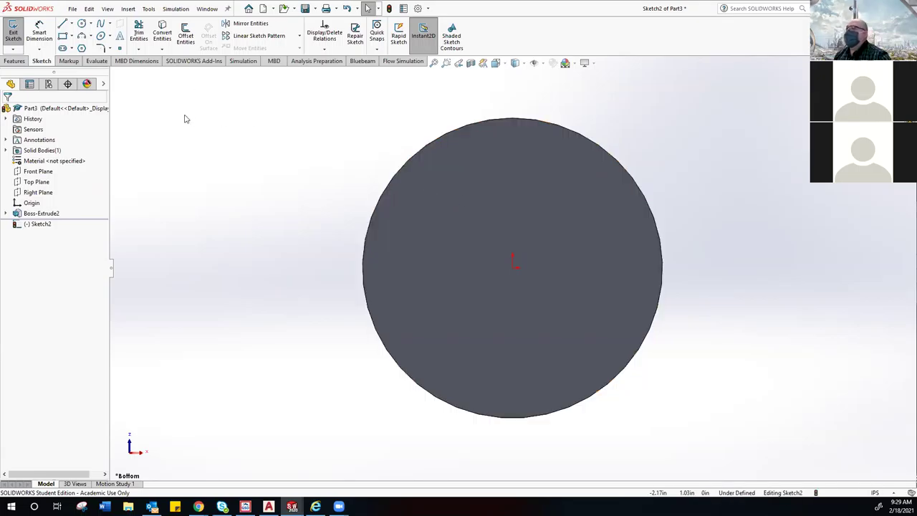
Step: Activate the Polygon tool with 6 sides and an inscribed circle
{"action": "left_click", "coordinate": [81, 48]}
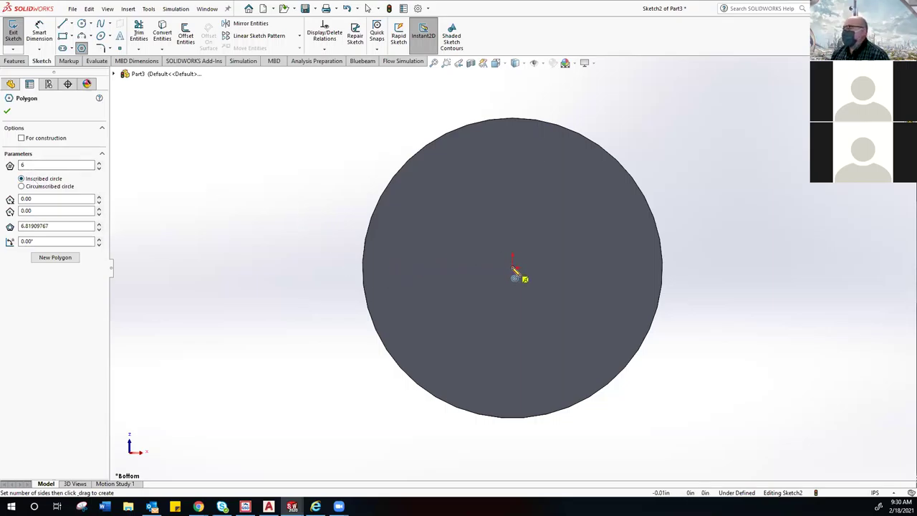
Step: Draw a hexagon centred on the origin with a corner straight above it
{"action": "left_click", "coordinate": [513, 267]}
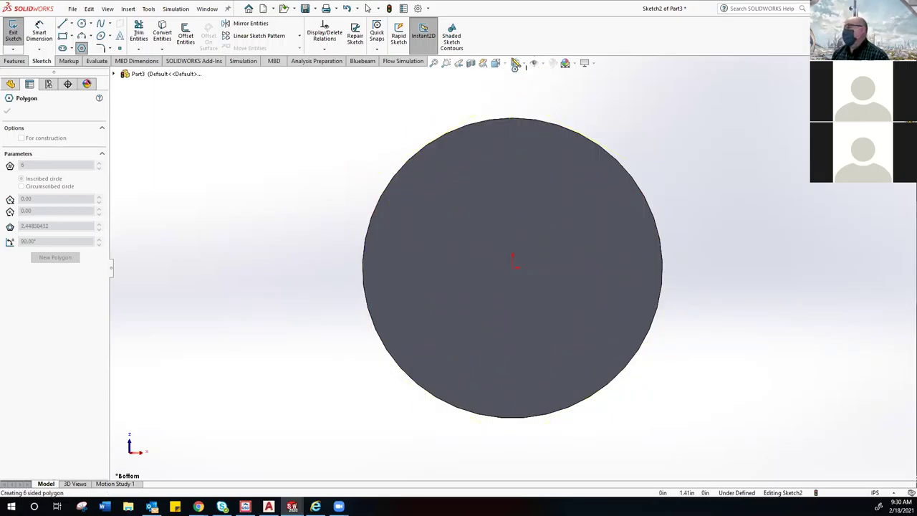
{"action": "left_click", "coordinate": [514, 154]}
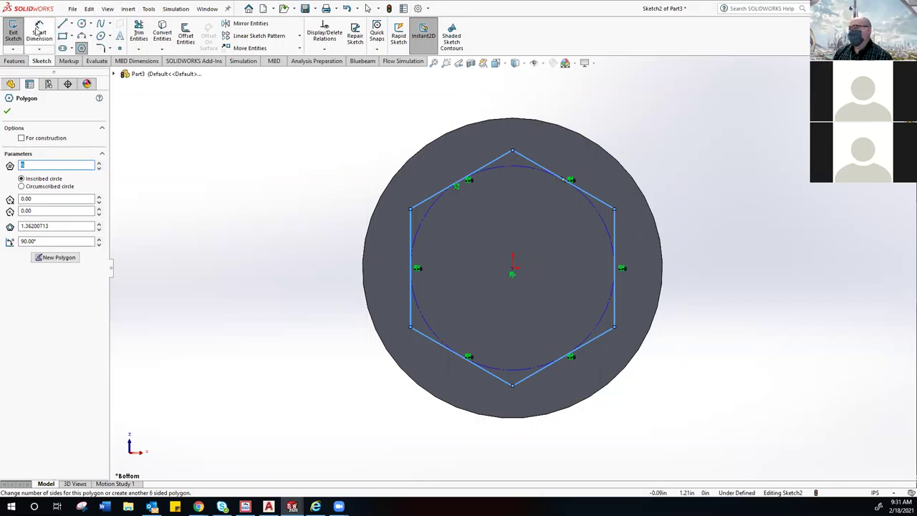
{"action": "left_click", "coordinate": [318, 236]}
{"action": "key", "text": "Escape"}
{"action": "key", "text": "Escape"}
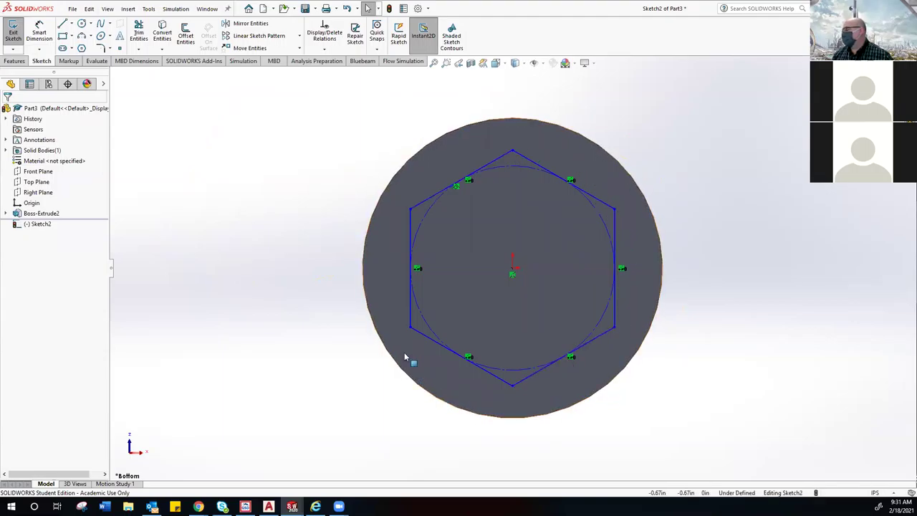
Step: Zoom in and start a Smart Dimension on the hexagon's inscribed construction circle
{"action": "scroll", "coordinate": [434, 305], "scroll_direction": "up", "scroll_amount": 3}
{"action": "scroll", "coordinate": [490, 290], "scroll_direction": "down", "scroll_amount": 6}
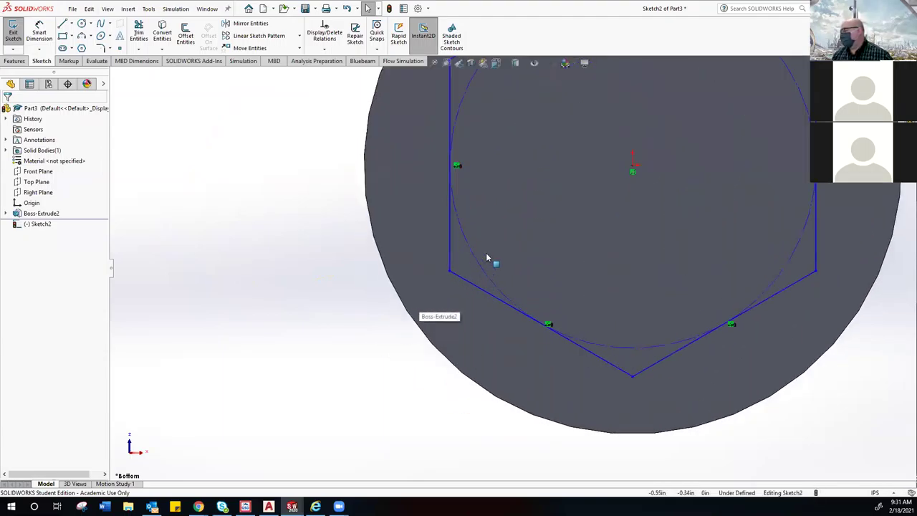
{"action": "scroll", "coordinate": [468, 247], "scroll_direction": "up", "scroll_amount": 2}
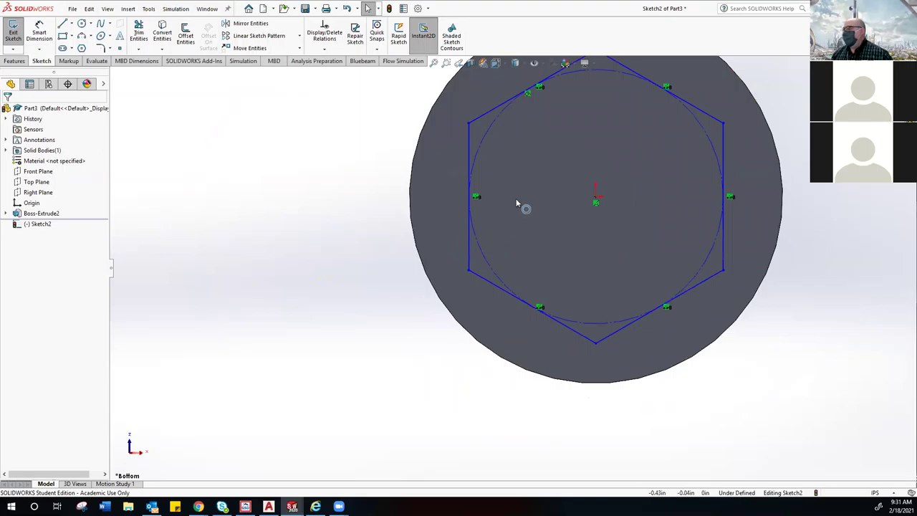
{"action": "scroll", "coordinate": [530, 184], "scroll_direction": "down", "scroll_amount": 3}
{"action": "scroll", "coordinate": [517, 175], "scroll_direction": "up", "scroll_amount": 2}
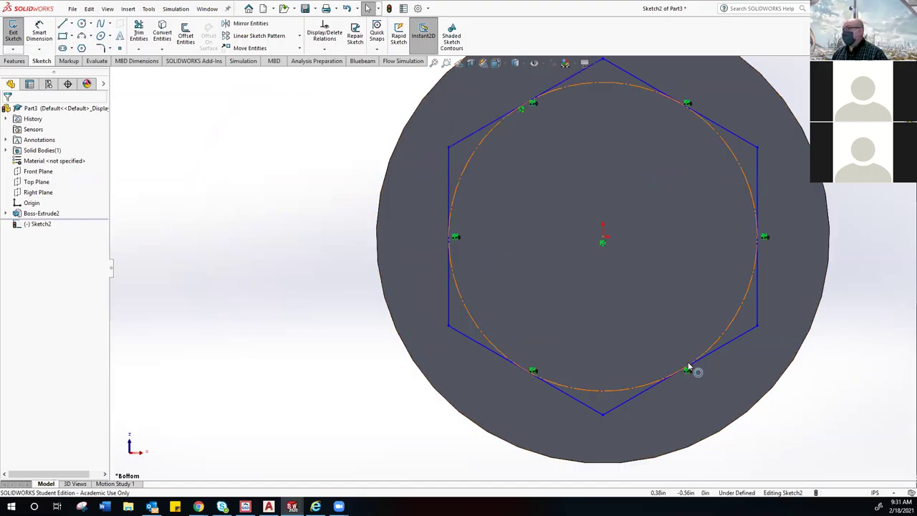
{"action": "scroll", "coordinate": [648, 323], "scroll_direction": "up", "scroll_amount": 1}
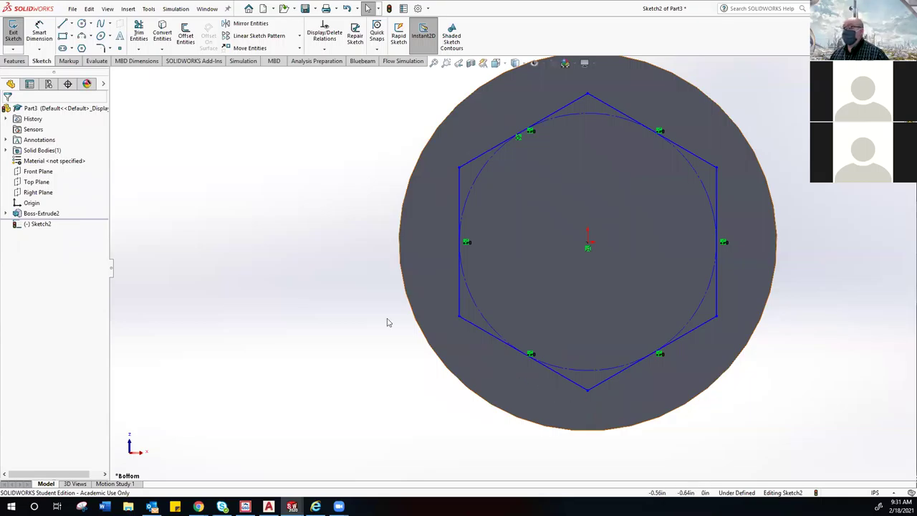
{"action": "left_click", "coordinate": [39, 32]}
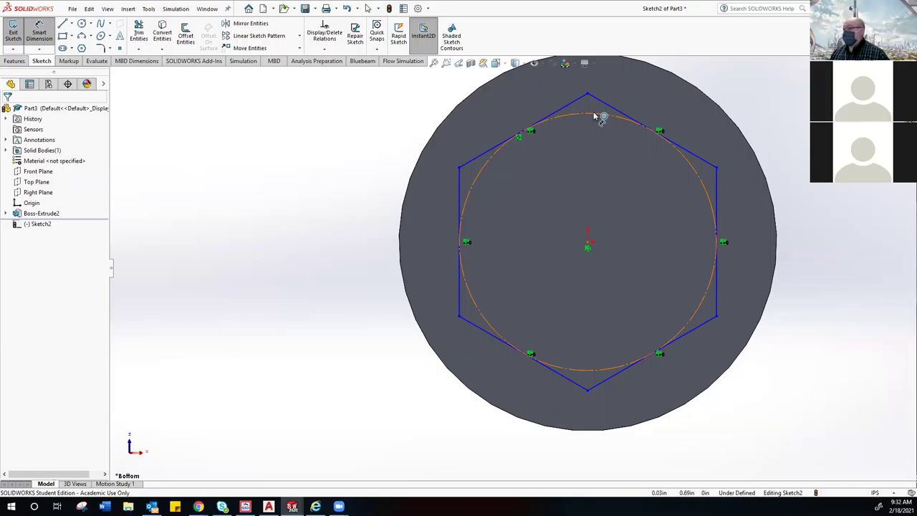
{"action": "left_click", "coordinate": [594, 116]}
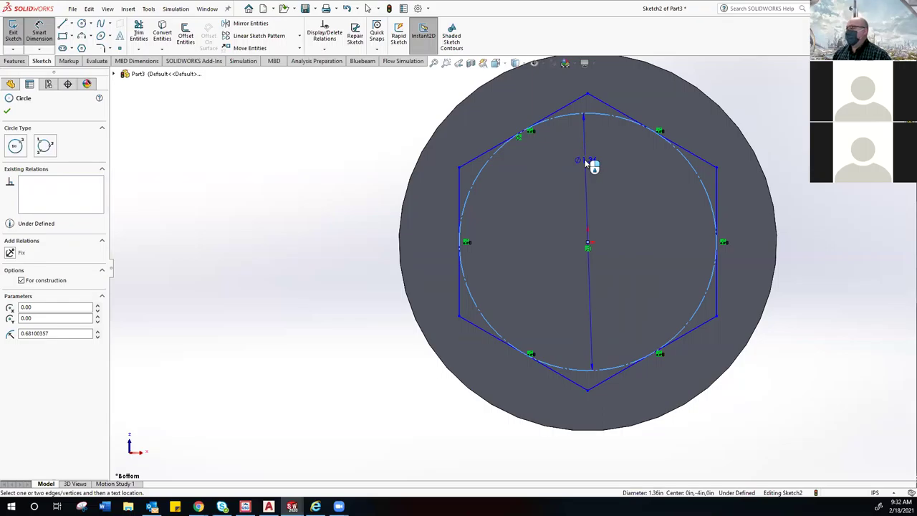
Step: Set the inscribed circle diameter to 3.00 in, then select the hexagon's right side
{"action": "left_click", "coordinate": [591, 167]}
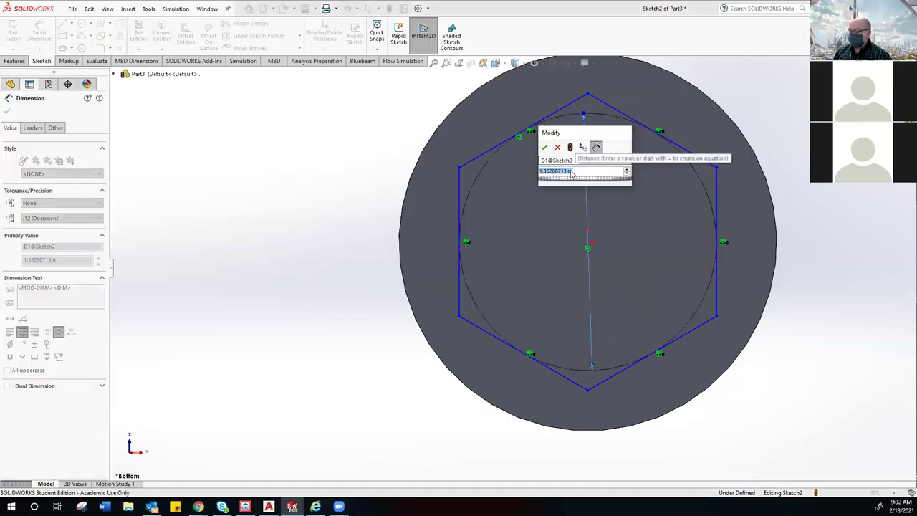
{"action": "type", "text": "3"}
{"action": "key", "text": "Return"}
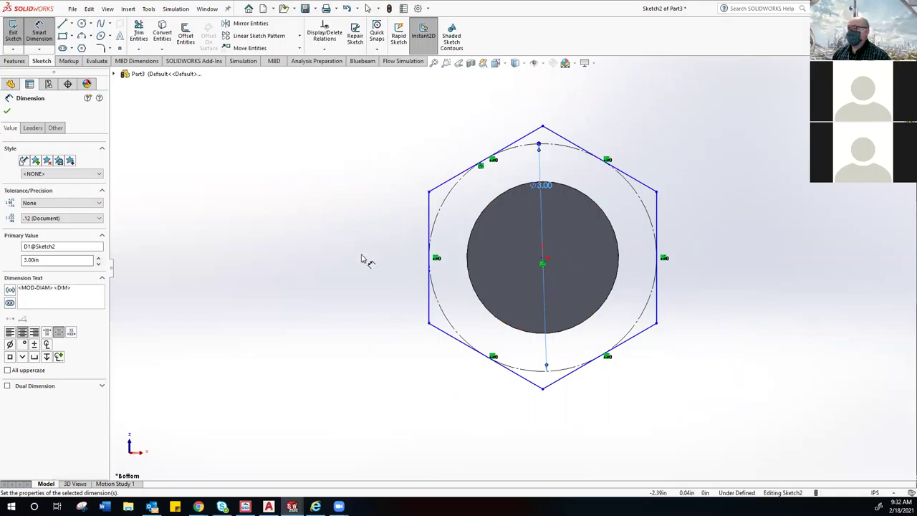
{"action": "left_click", "coordinate": [39, 37]}
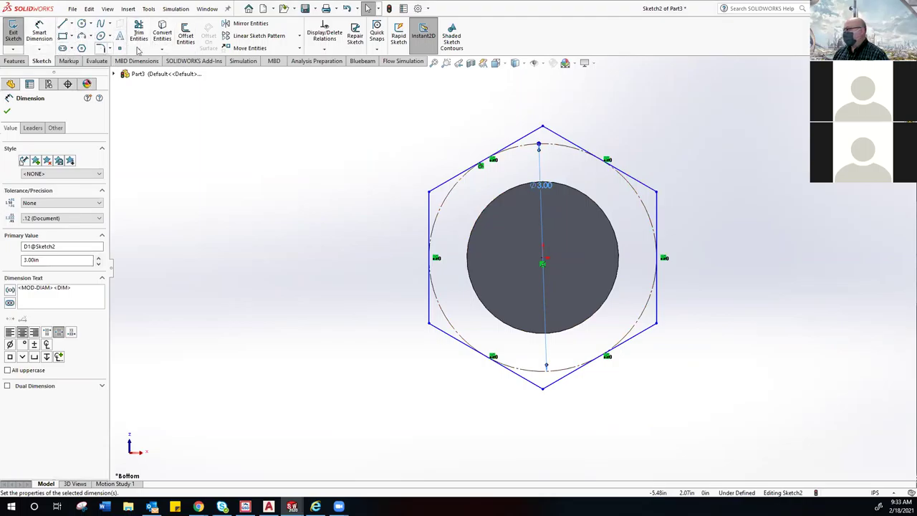
{"action": "left_click", "coordinate": [657, 217]}
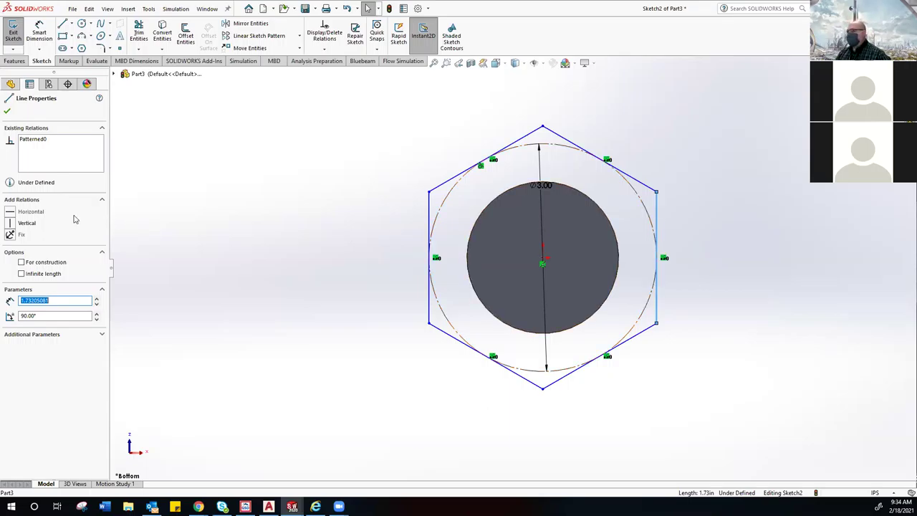
Step: Add a Vertical relation to the hexagon's right side, fully defining Sketch2
{"action": "left_click", "coordinate": [10, 223]}
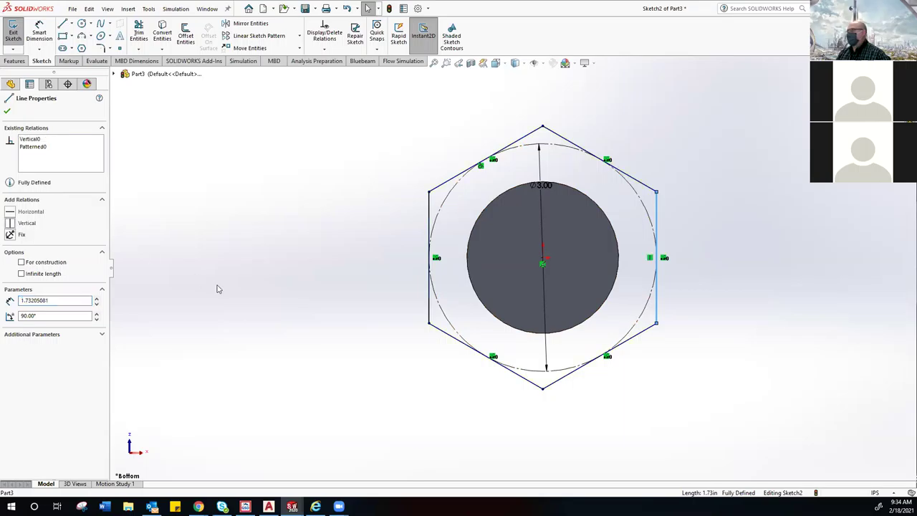
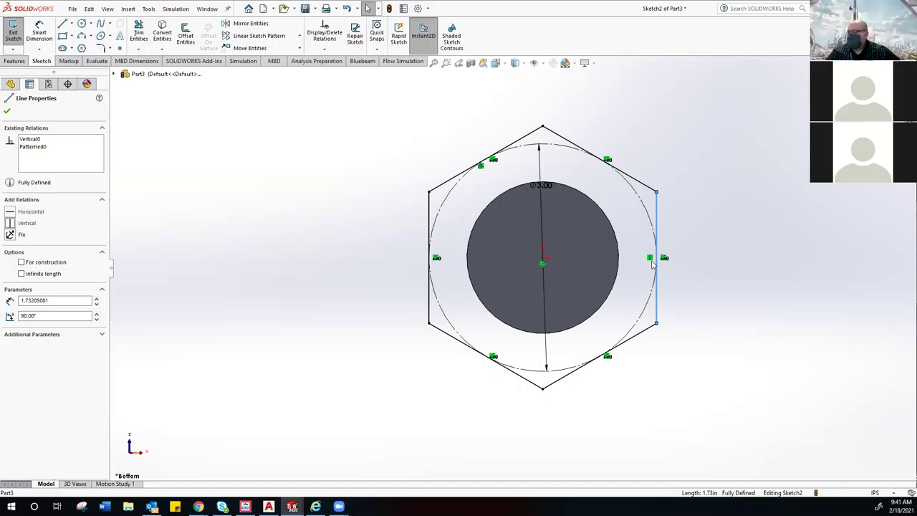
Step: Extrude the hexagon sketch Blind 0.50 in to form a thin hex head on the cylinder
{"action": "mouse_move", "coordinate": [497, 246]}
{"action": "middle_mouse_down"}
{"action": "mouse_move", "coordinate": [441, 279]}
{"action": "mouse_move", "coordinate": [390, 276]}
{"action": "middle_mouse_up"}
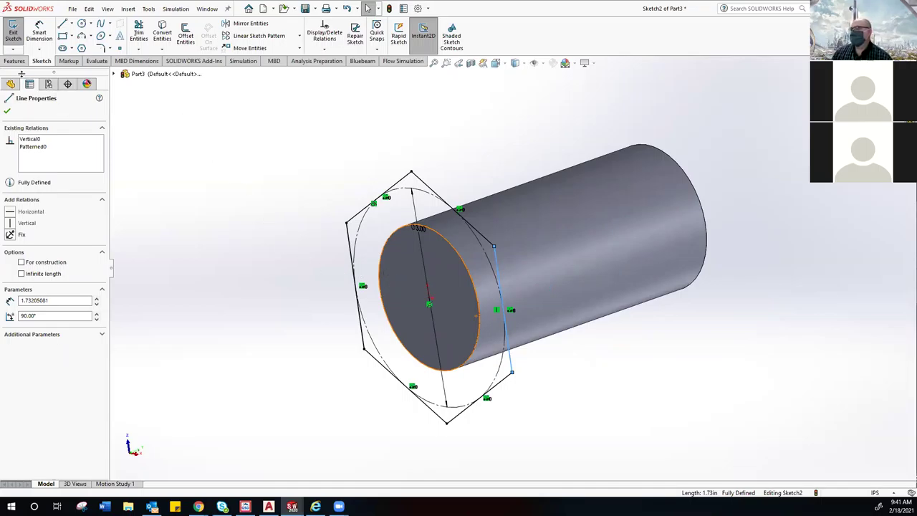
{"action": "left_click", "coordinate": [10, 63]}
{"action": "left_click", "coordinate": [17, 32]}
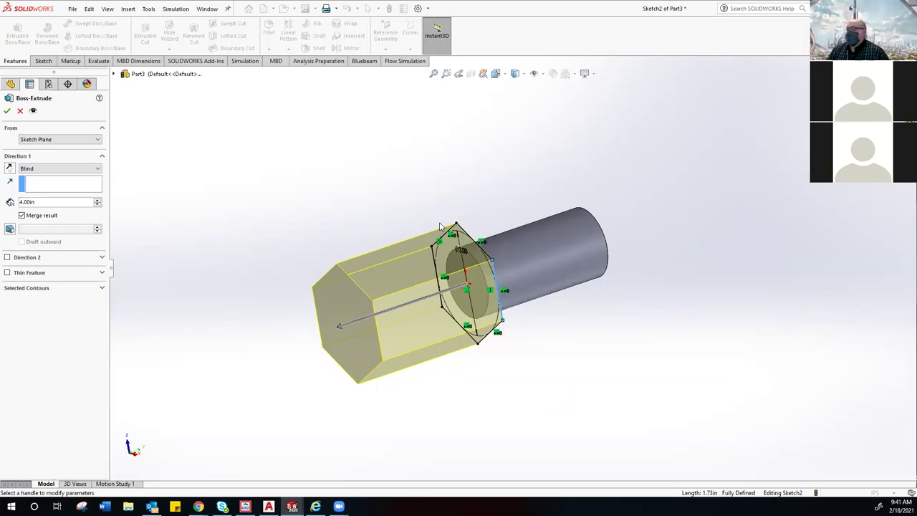
{"action": "double_click", "coordinate": [20, 204]}
{"action": "type", "text": ".5"}
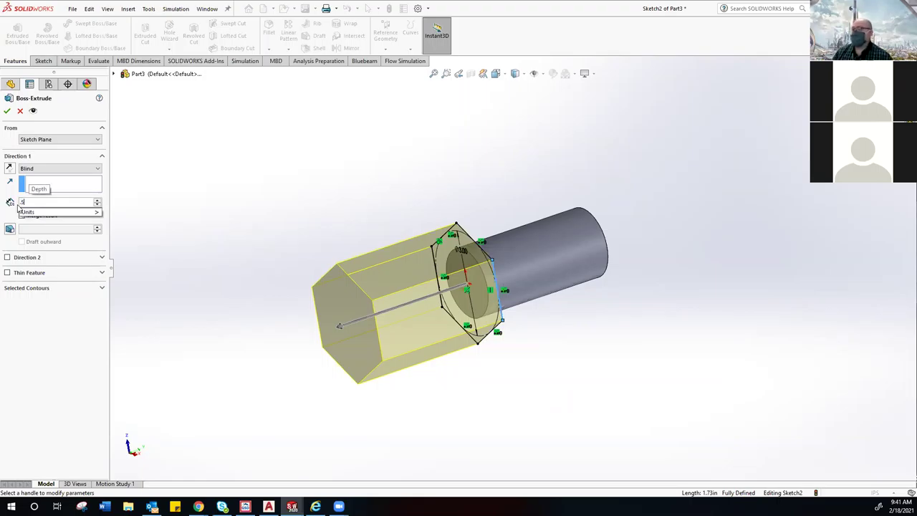
{"action": "key", "text": "Return"}
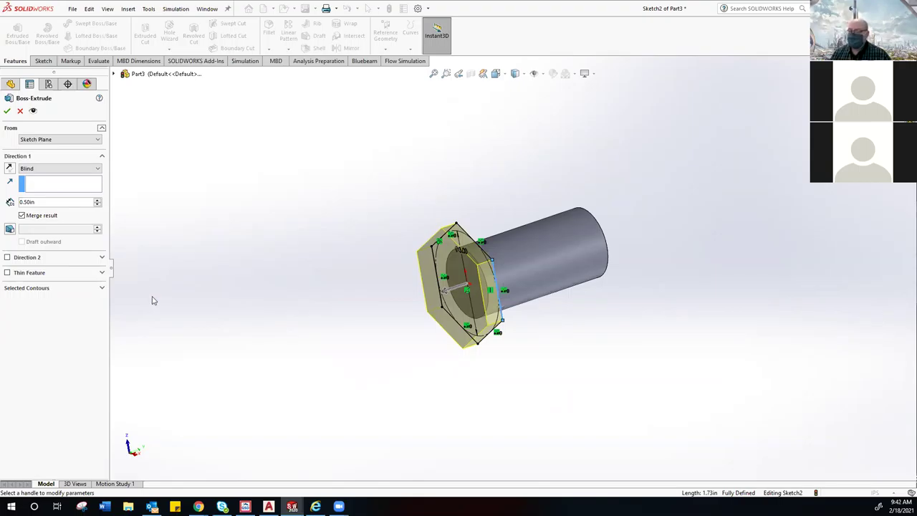
{"action": "left_click", "coordinate": [8, 111]}
{"action": "middle_click_drag", "start_coordinate": [317, 297], "coordinate": [357, 356]}
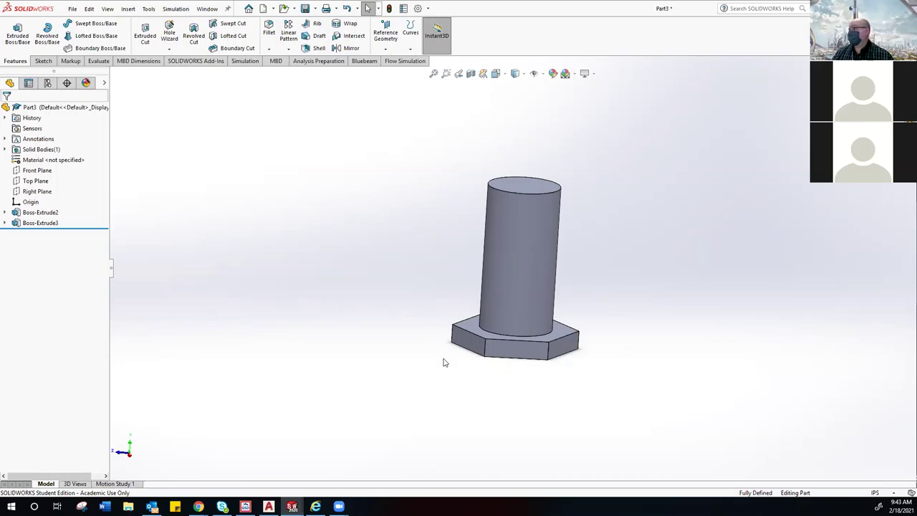
Step: Switch to the Front view orientation and zoom out to show the whole part
{"action": "left_click", "coordinate": [505, 78]}
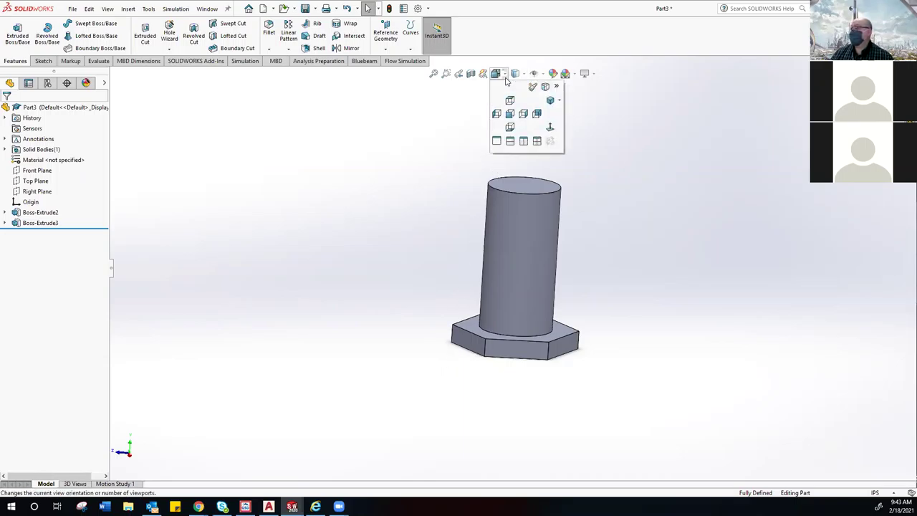
{"action": "left_click", "coordinate": [510, 118]}
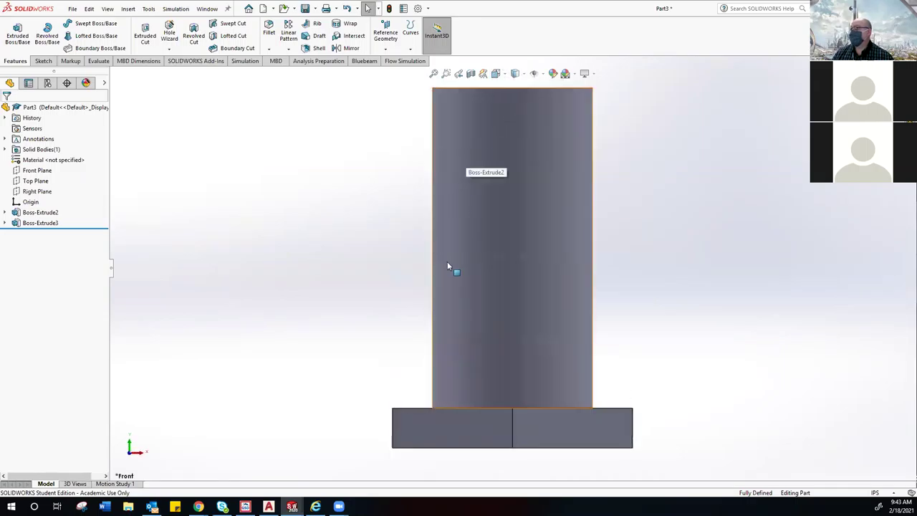
{"action": "scroll", "coordinate": [526, 324], "scroll_direction": "up", "scroll_amount": 3}
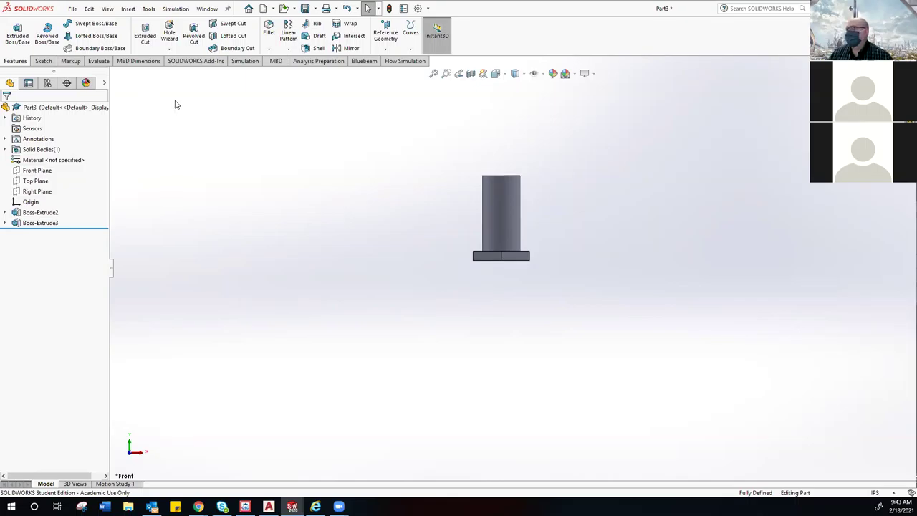
Step: Start a new sketch from the Sketch tab
{"action": "left_click", "coordinate": [43, 61]}
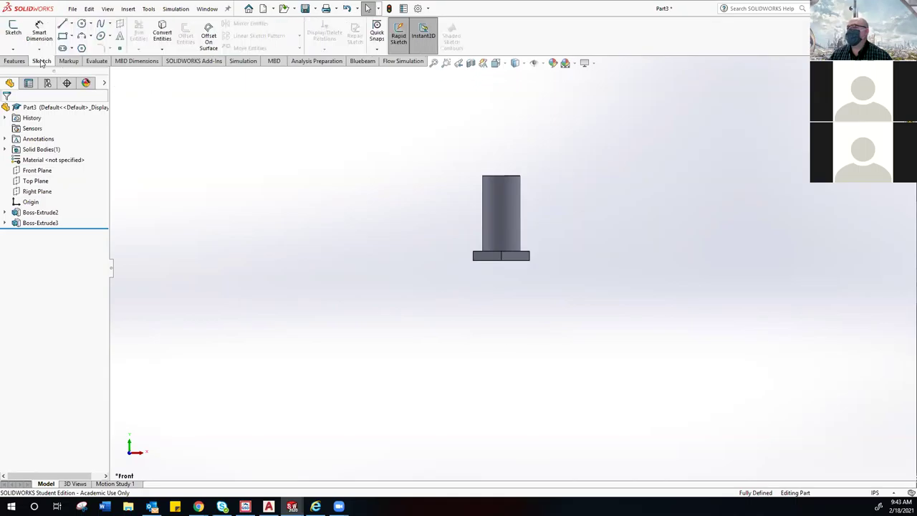
{"action": "left_click", "coordinate": [13, 31]}
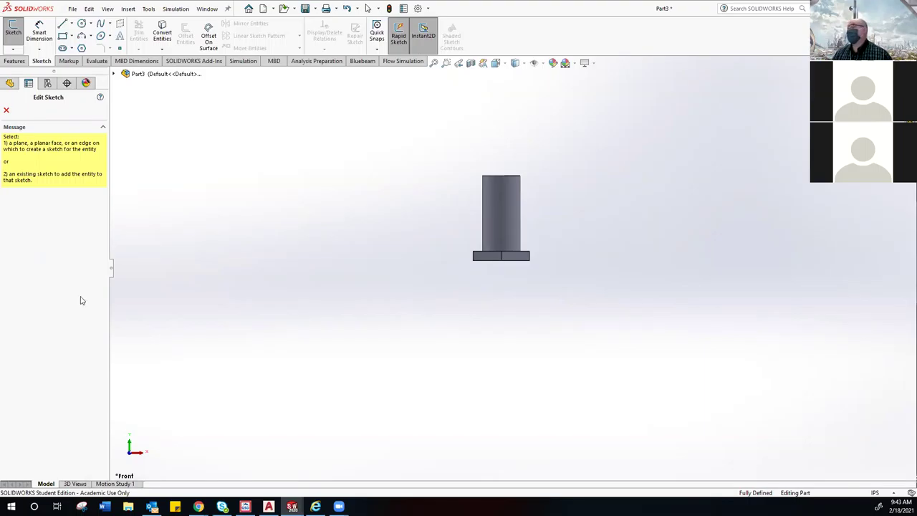
Step: Expand the part's FeatureManager tree to reach its planes
{"action": "left_click", "coordinate": [114, 75]}
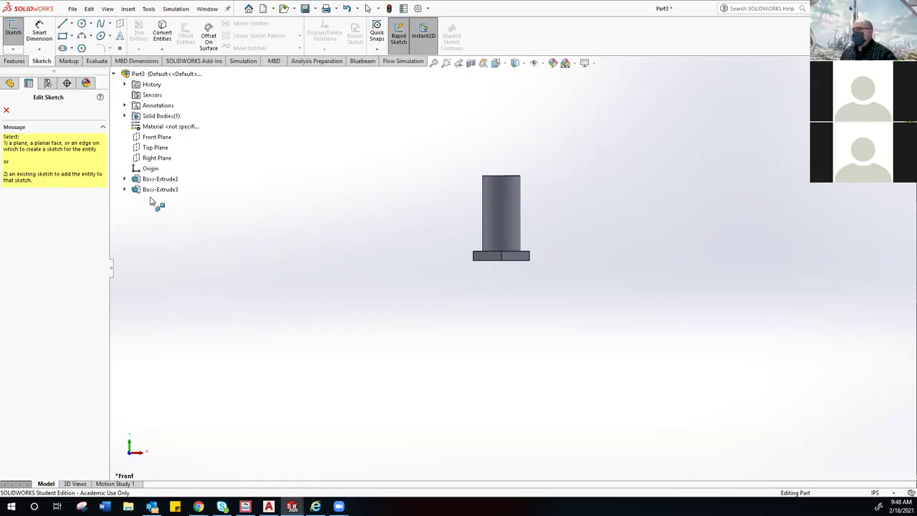
Step: Place Sketch3 on the Front Plane and reframe the part with the zoom
{"action": "left_click", "coordinate": [159, 141]}
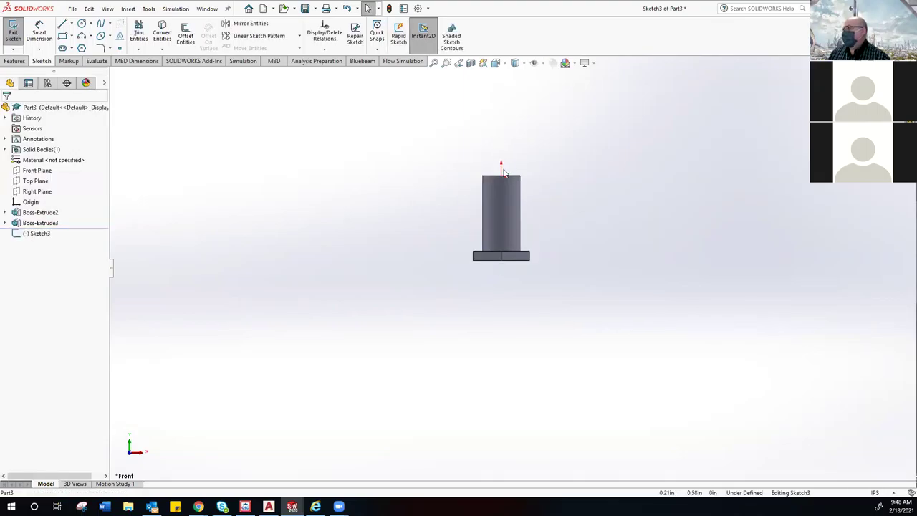
{"action": "scroll", "coordinate": [503, 173], "scroll_direction": "up", "scroll_amount": 4}
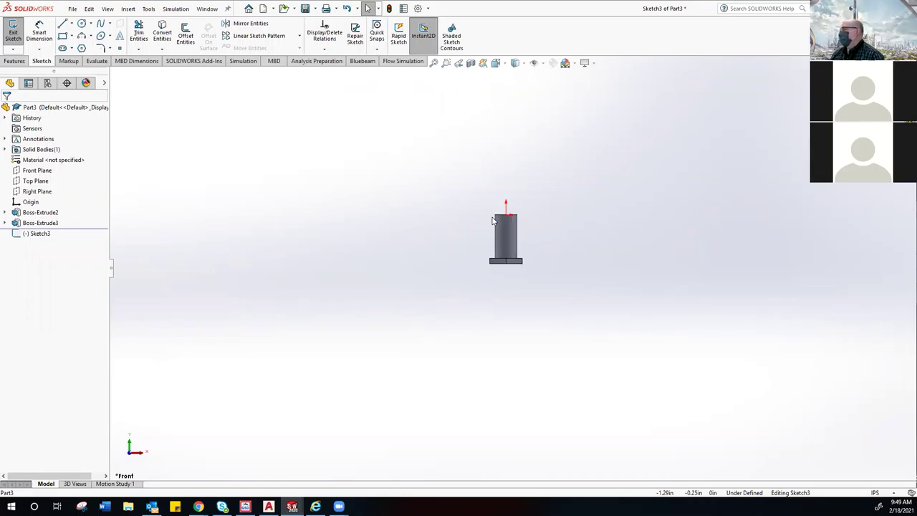
{"action": "scroll", "coordinate": [492, 221], "scroll_direction": "down", "scroll_amount": 4}
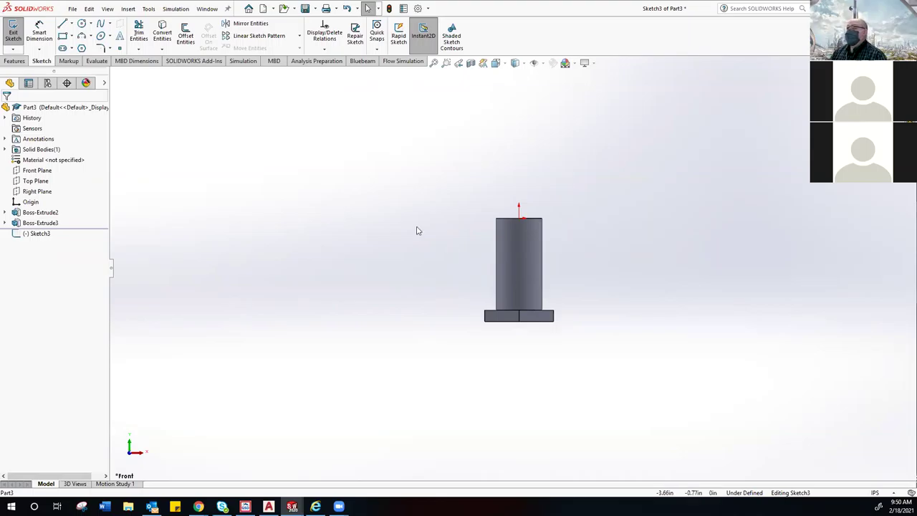
Step: Draw a vertical construction centerline from the hat's top midpoint down along the shaft
{"action": "left_click", "coordinate": [72, 24]}
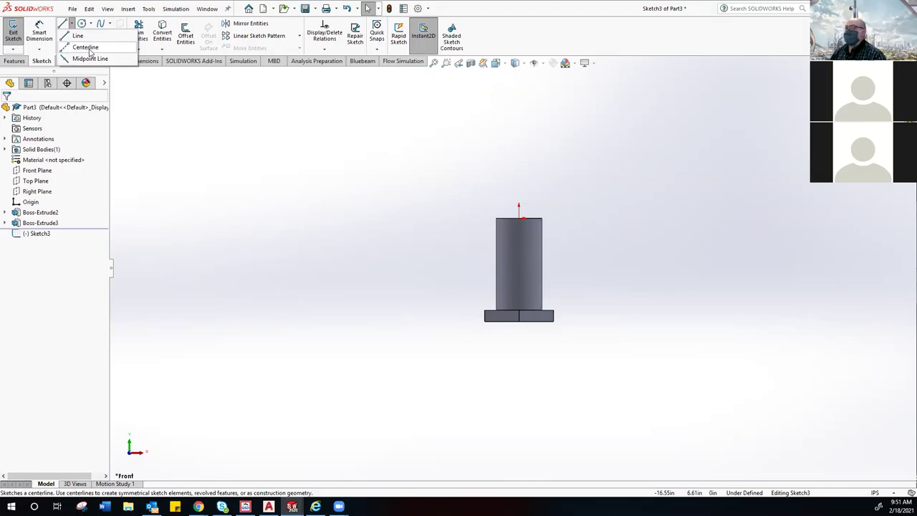
{"action": "left_click", "coordinate": [86, 48]}
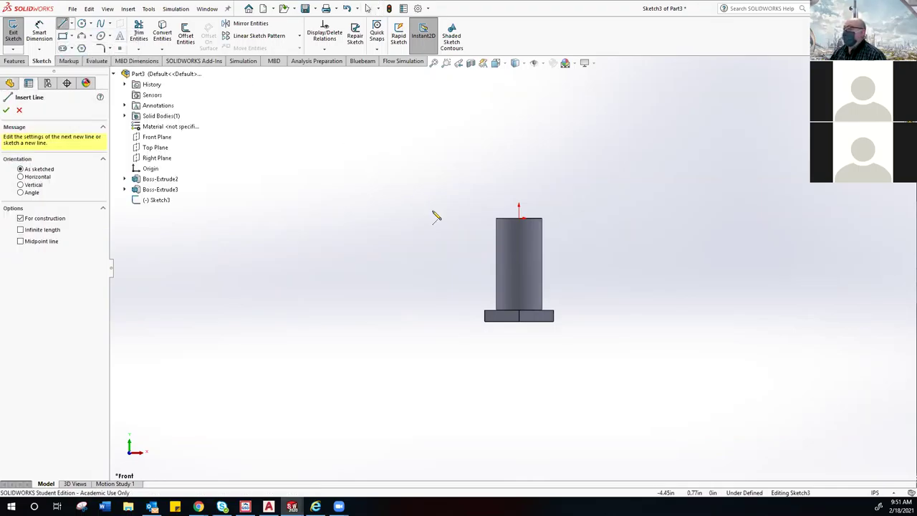
{"action": "left_click", "coordinate": [519, 218]}
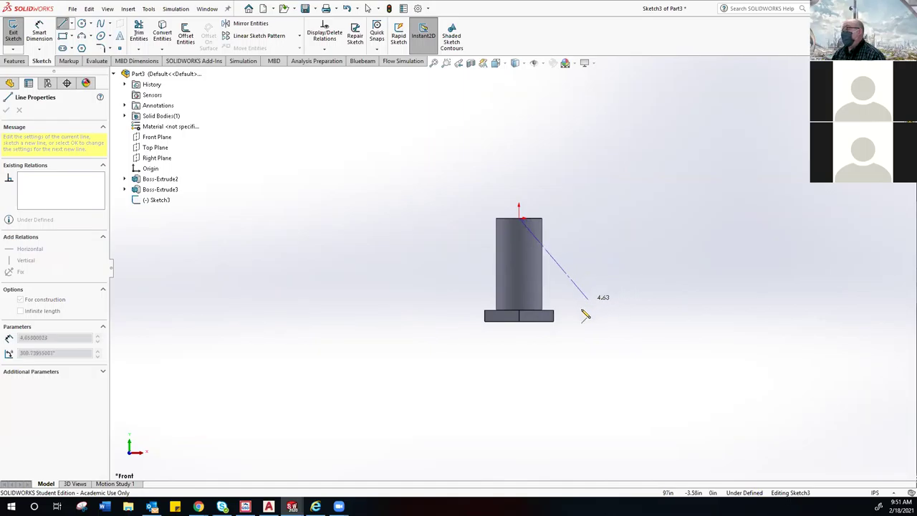
{"action": "scroll", "coordinate": [559, 337], "scroll_direction": "down", "scroll_amount": 2}
{"action": "scroll", "coordinate": [502, 370], "scroll_direction": "down", "scroll_amount": 2}
{"action": "scroll", "coordinate": [483, 365], "scroll_direction": "up", "scroll_amount": 5}
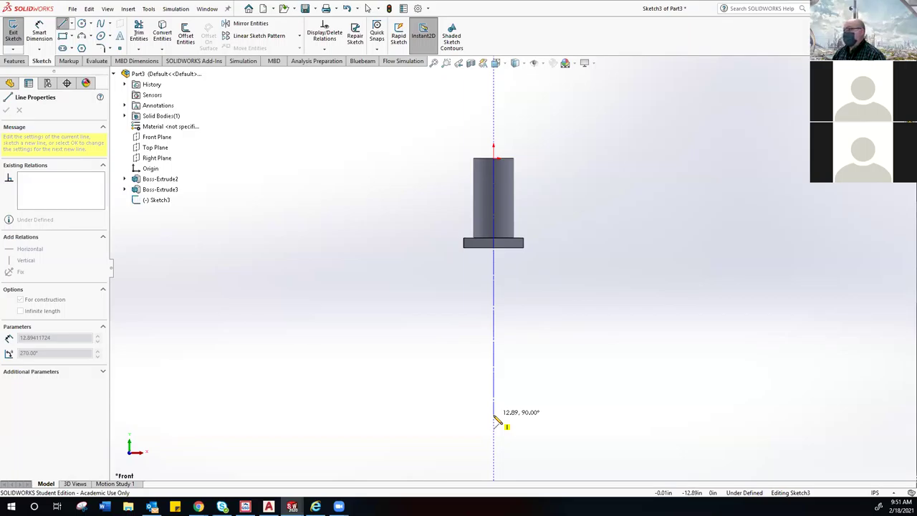
{"action": "left_click", "coordinate": [494, 412]}
Step: End the centerline and sketch a small top circle centred on it just under the hat
{"action": "right_click", "coordinate": [564, 333]}
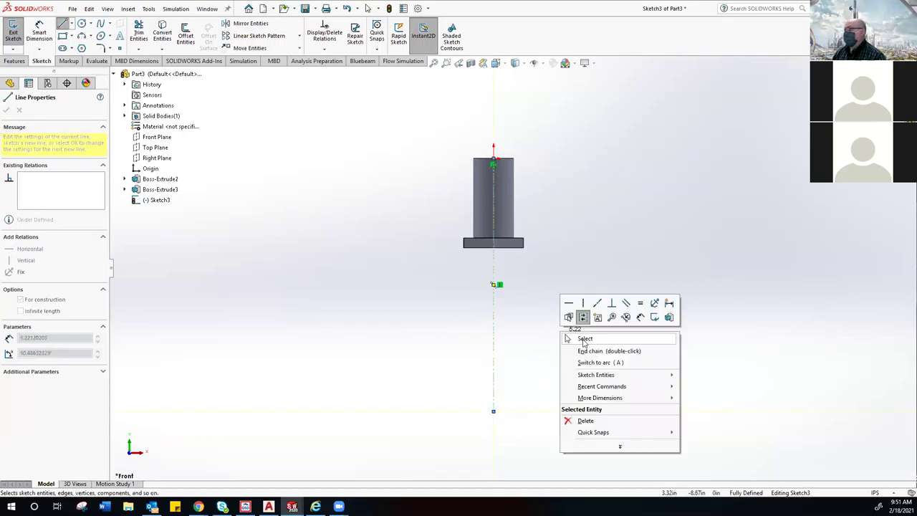
{"action": "left_click", "coordinate": [584, 339]}
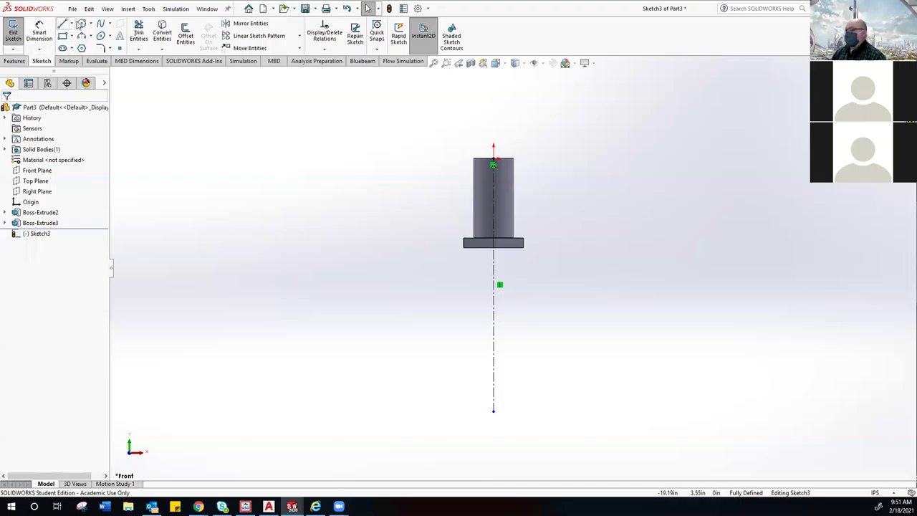
{"action": "left_click", "coordinate": [81, 24]}
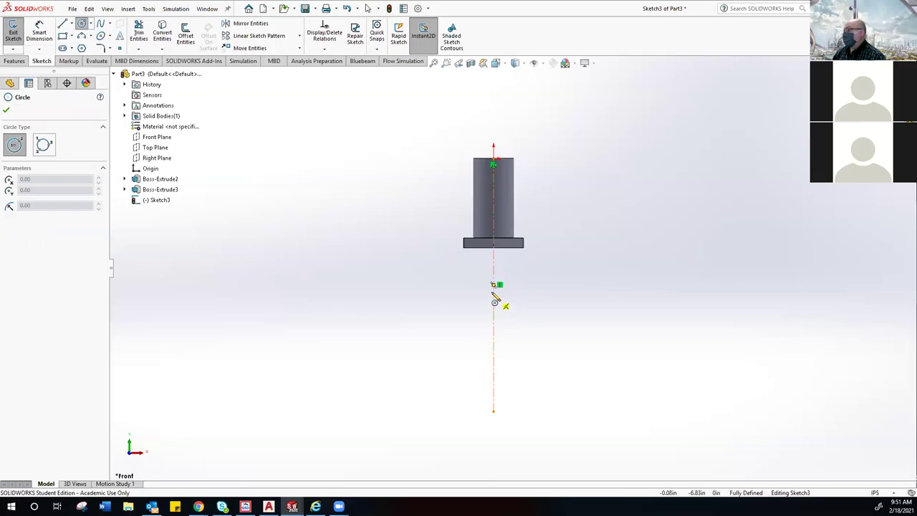
{"action": "scroll", "coordinate": [494, 301], "scroll_direction": "down", "scroll_amount": 5}
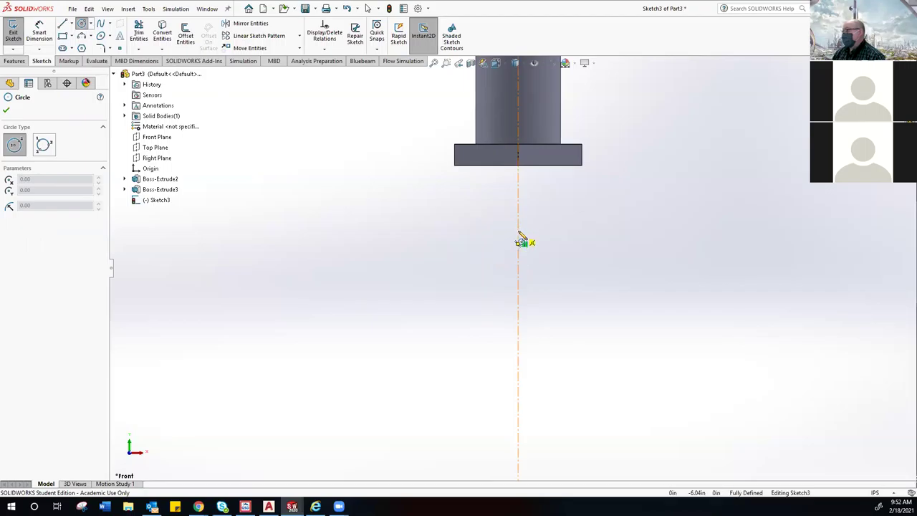
{"action": "left_click", "coordinate": [518, 234]}
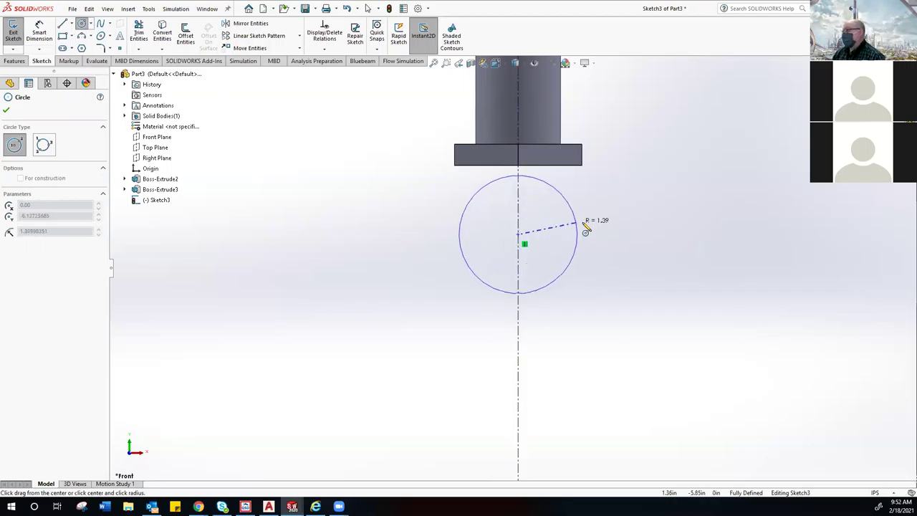
{"action": "left_click", "coordinate": [633, 229]}
{"action": "scroll", "coordinate": [517, 301], "scroll_direction": "up", "scroll_amount": 5}
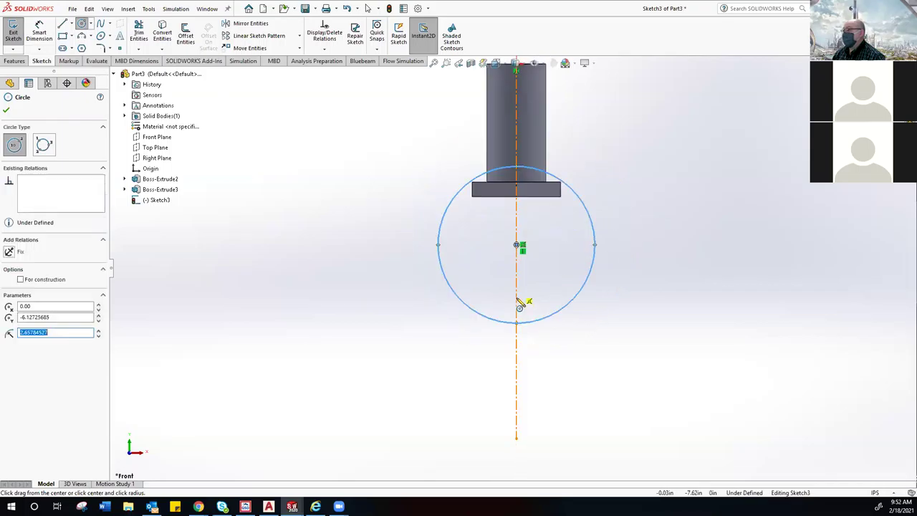
Step: Sketch a middle circle and a larger bottom circle lower on the centerline, then exit
{"action": "left_click", "coordinate": [514, 337]}
{"action": "left_click", "coordinate": [596, 360]}
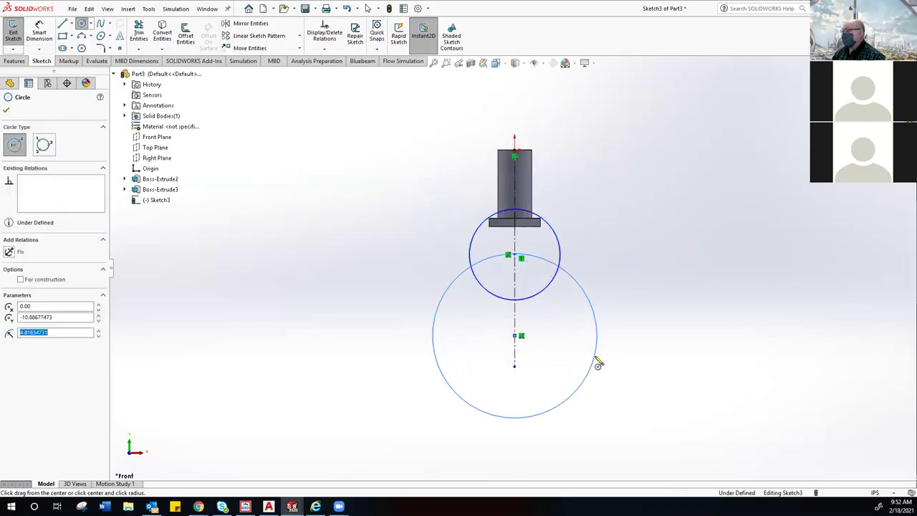
{"action": "scroll", "coordinate": [524, 394], "scroll_direction": "up", "scroll_amount": 3}
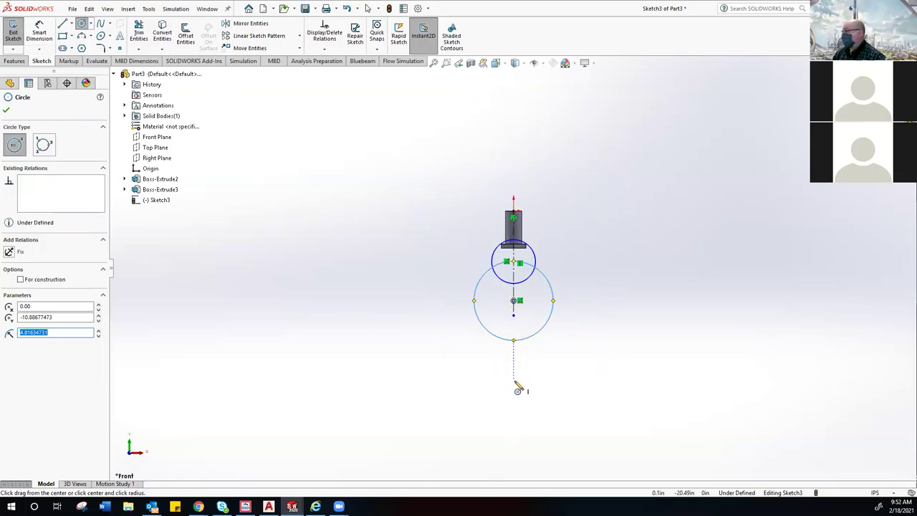
{"action": "left_click", "coordinate": [517, 393]}
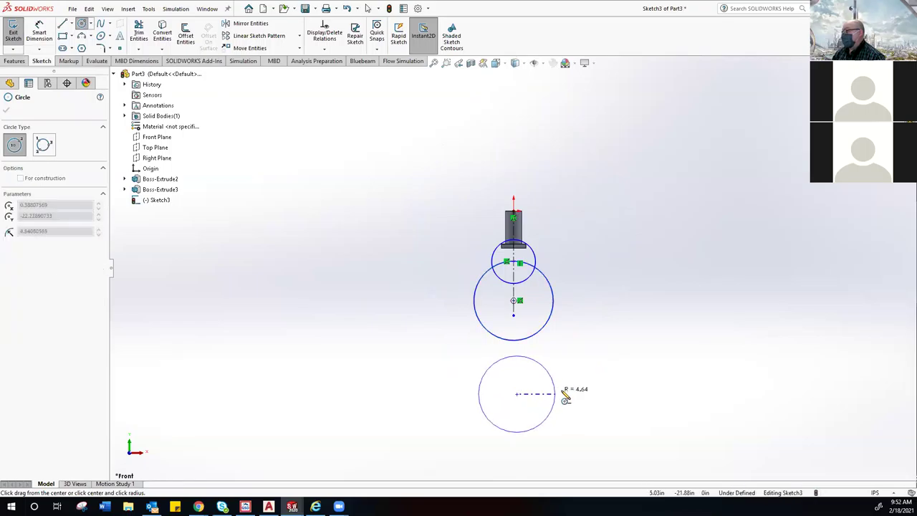
{"action": "left_click", "coordinate": [597, 387]}
{"action": "right_click", "coordinate": [421, 311]}
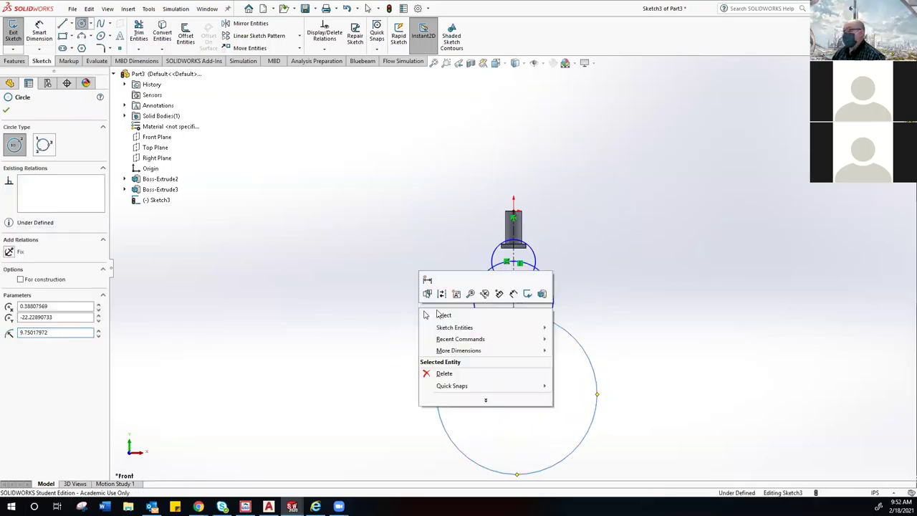
{"action": "left_click", "coordinate": [441, 316]}
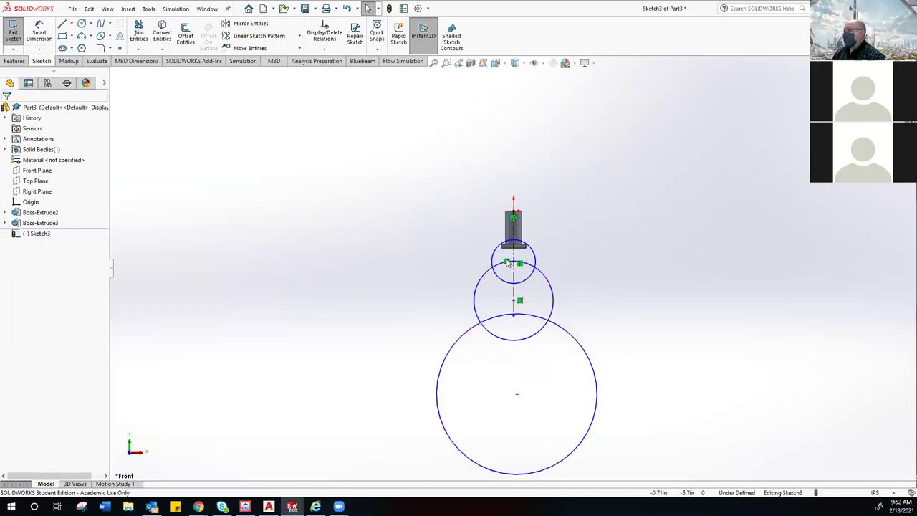
Step: Shrink the small top circle and resize the middle circle to sit below it
{"action": "scroll", "coordinate": [491, 301], "scroll_direction": "down", "scroll_amount": 1}
{"action": "scroll", "coordinate": [491, 323], "scroll_direction": "up", "scroll_amount": 3}
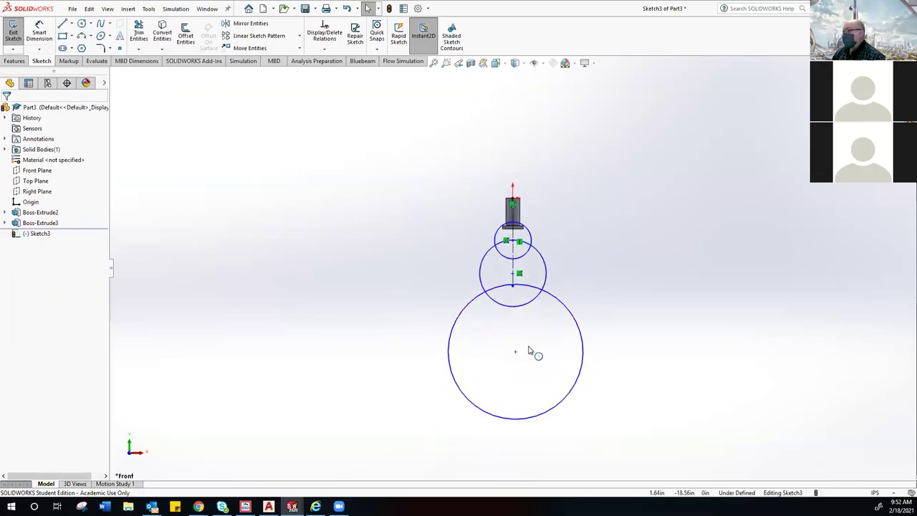
{"action": "scroll", "coordinate": [519, 349], "scroll_direction": "down", "scroll_amount": 3}
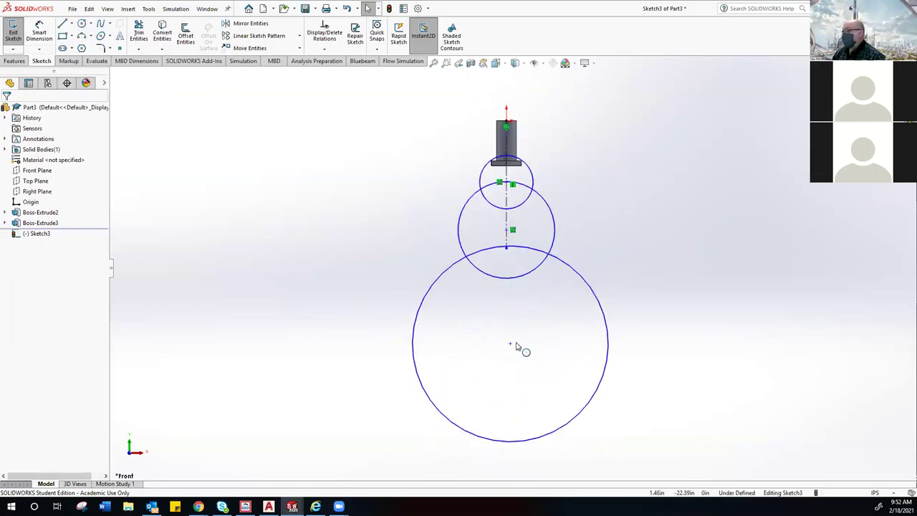
{"action": "left_click", "coordinate": [525, 171]}
{"action": "scroll", "coordinate": [525, 172], "scroll_direction": "down", "scroll_amount": 1}
{"action": "scroll", "coordinate": [524, 178], "scroll_direction": "down", "scroll_amount": 1}
{"action": "left_click_drag", "start_coordinate": [520, 183], "coordinate": [523, 192]}
{"action": "left_click_drag", "start_coordinate": [552, 240], "coordinate": [531, 252]}
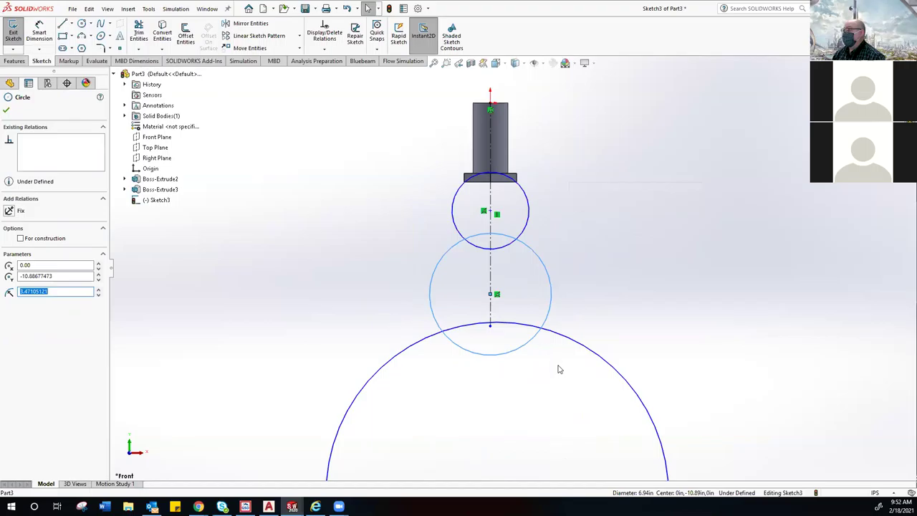
Step: Shrink the large bottom circle so it sits just below the middle one
{"action": "scroll", "coordinate": [559, 362], "scroll_direction": "up", "scroll_amount": 2}
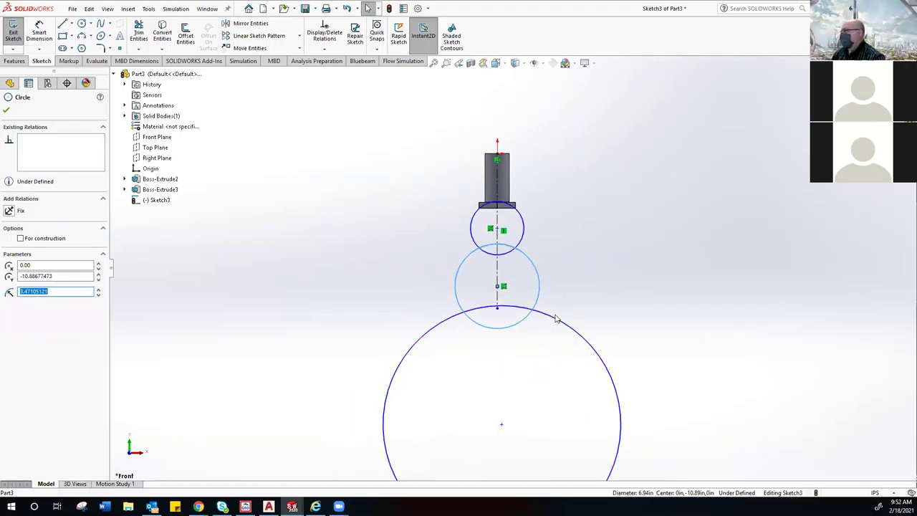
{"action": "scroll", "coordinate": [558, 365], "scroll_direction": "up", "scroll_amount": 2}
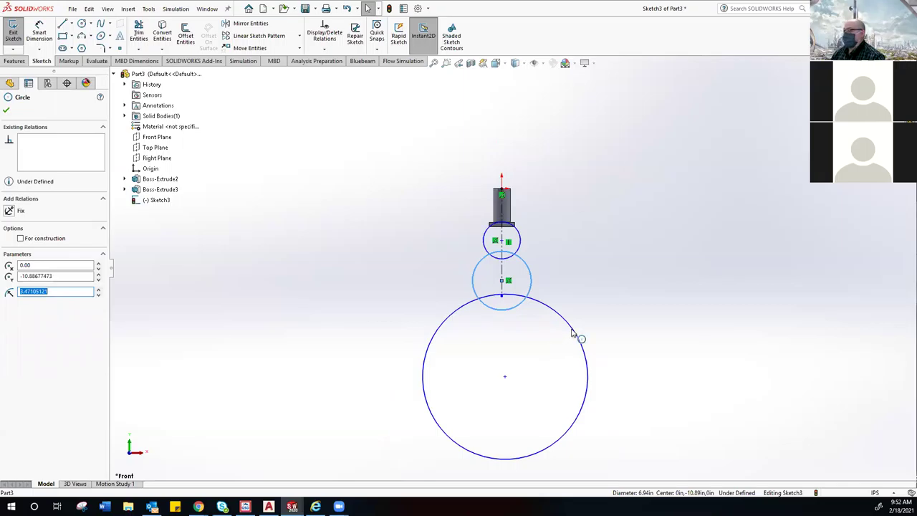
{"action": "left_click_drag", "start_coordinate": [564, 338], "coordinate": [502, 352]}
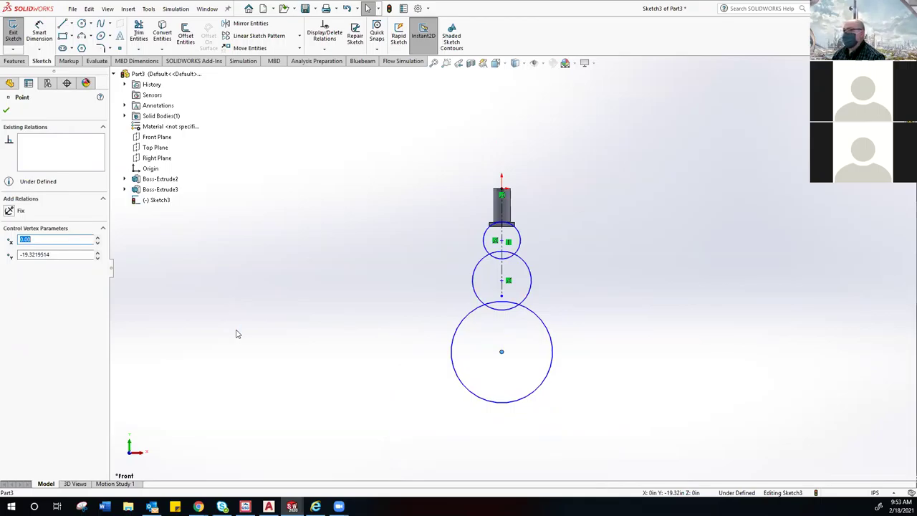
{"action": "left_click", "coordinate": [39, 33]}
{"action": "key", "text": "Escape"}
{"action": "scroll", "coordinate": [513, 268], "scroll_direction": "down", "scroll_amount": 2}
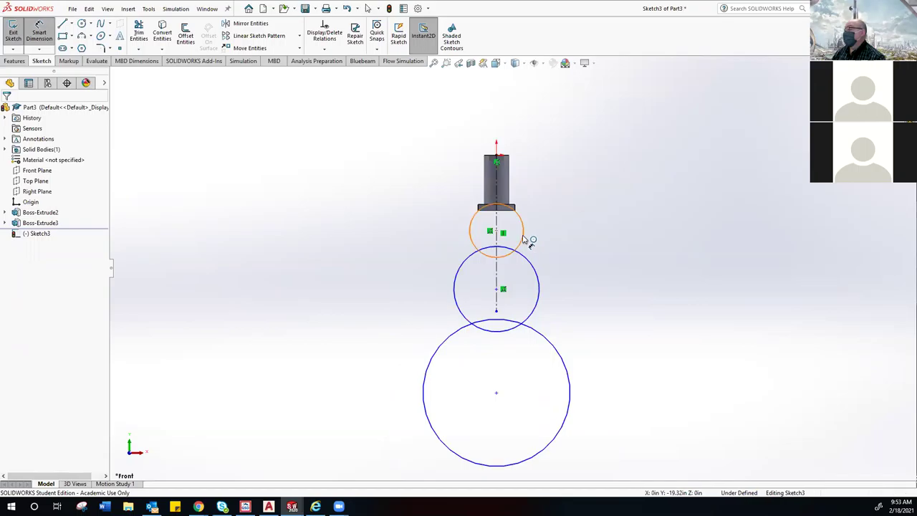
Step: Dimension the top and middle circles at Ø4 and Ø7
{"action": "left_click", "coordinate": [524, 237]}
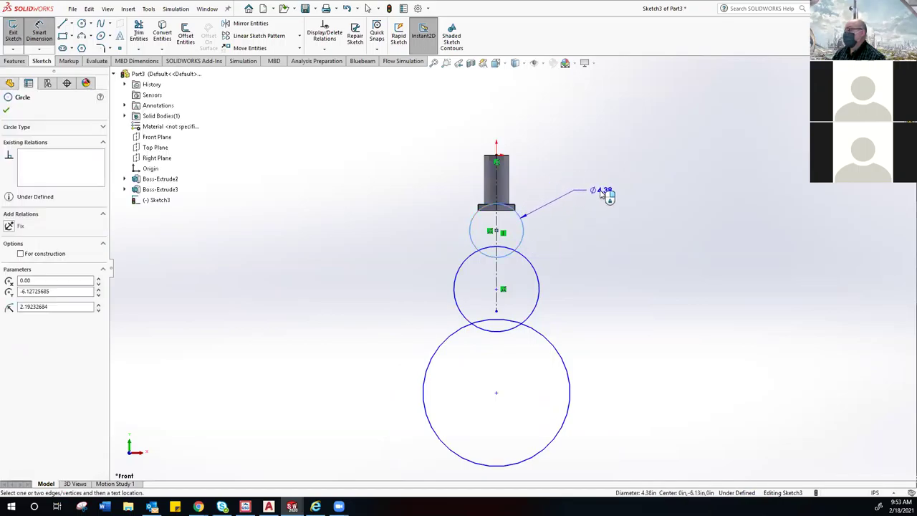
{"action": "left_click", "coordinate": [602, 190]}
{"action": "type", "text": "4"}
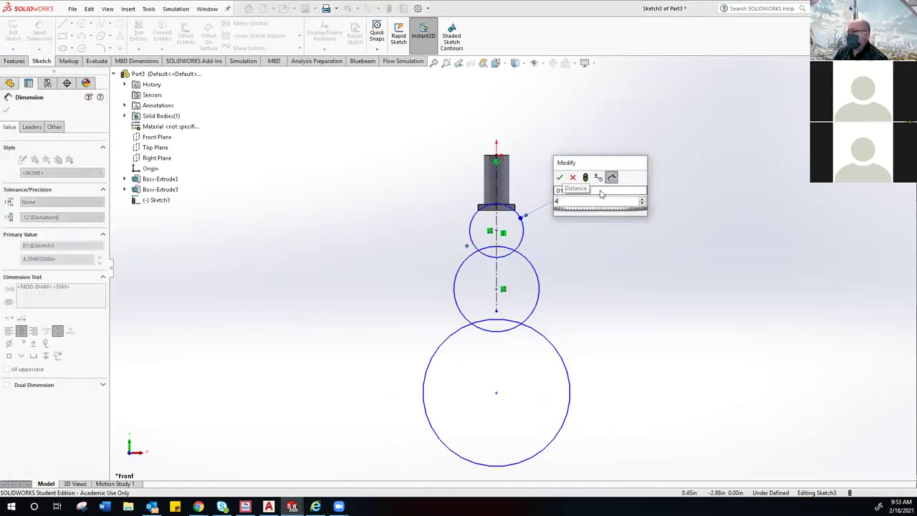
{"action": "key", "text": "Return"}
{"action": "left_click", "coordinate": [574, 256]}
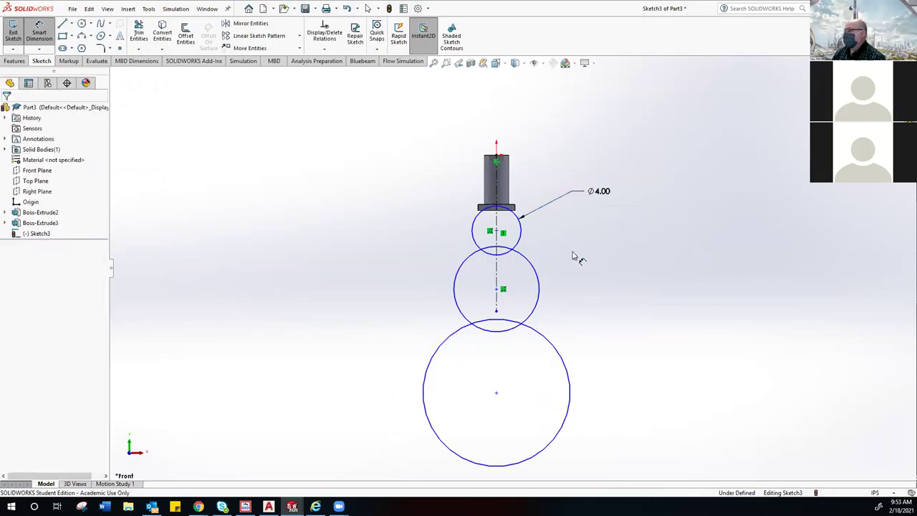
{"action": "left_click", "coordinate": [544, 285]}
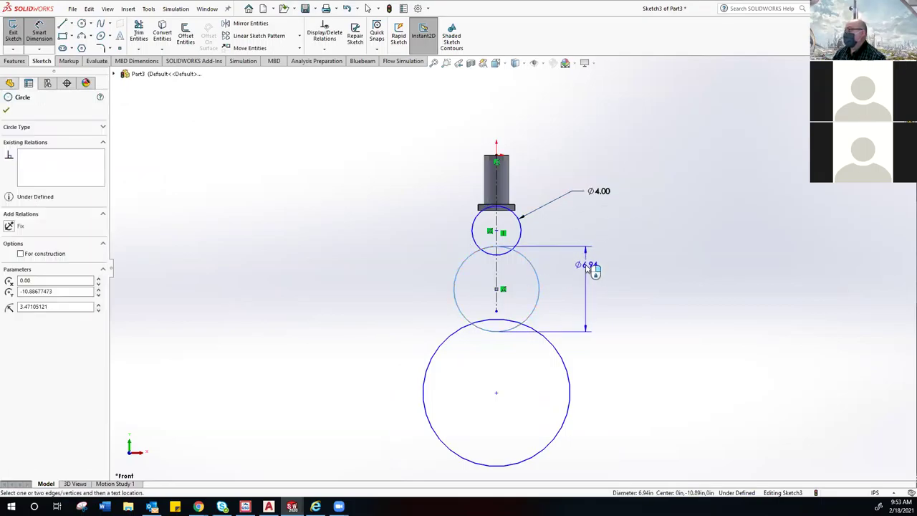
{"action": "left_click", "coordinate": [587, 267]}
{"action": "type", "text": "7"}
{"action": "key", "text": "Return"}
{"action": "left_click", "coordinate": [629, 322]}
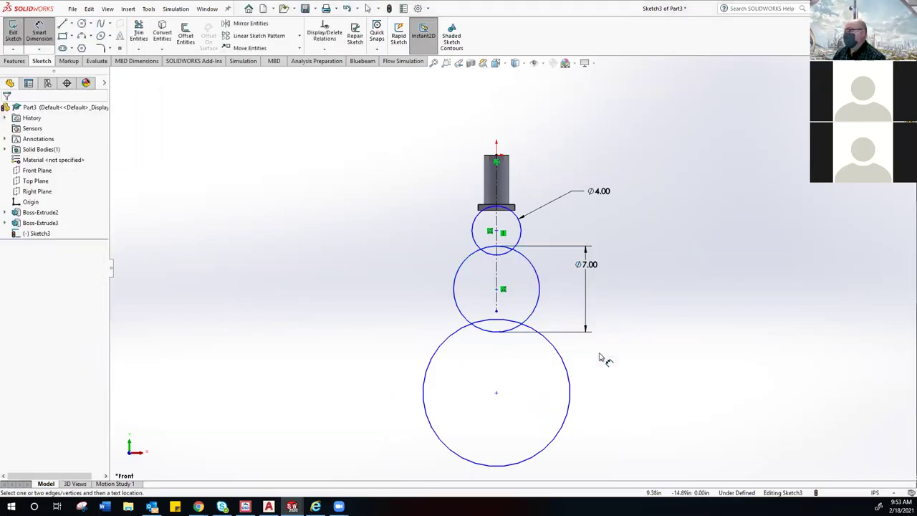
Step: Dimension the bottom circle, correcting its diameter from 10 to 12
{"action": "left_click", "coordinate": [568, 371]}
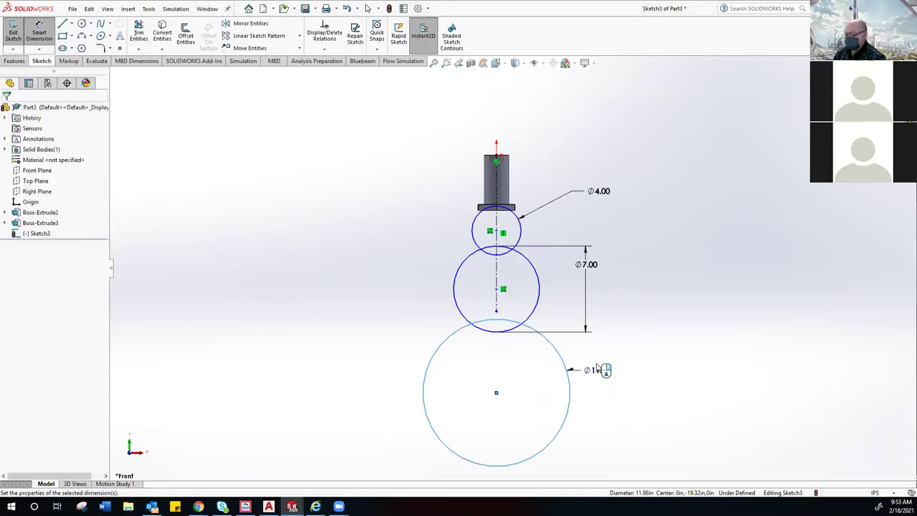
{"action": "left_click", "coordinate": [595, 370]}
{"action": "type", "text": "10"}
{"action": "key", "text": "Return"}
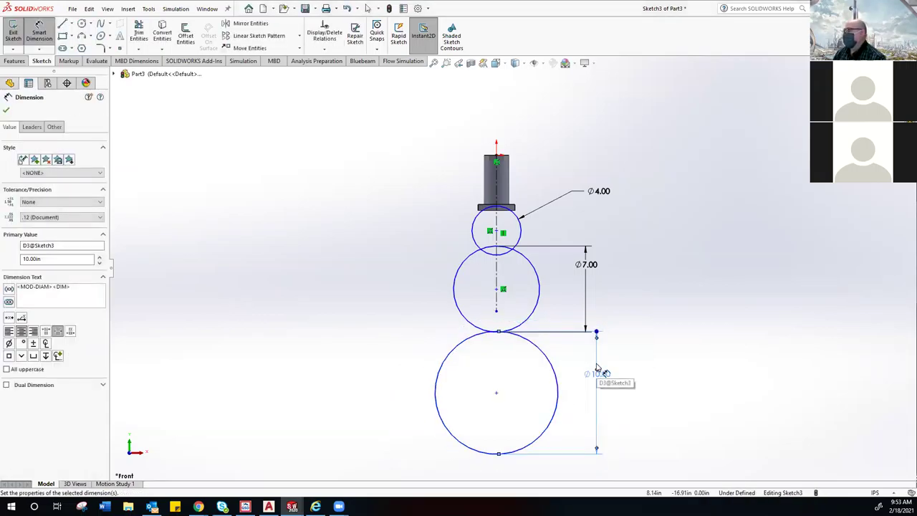
{"action": "double_click", "coordinate": [597, 370]}
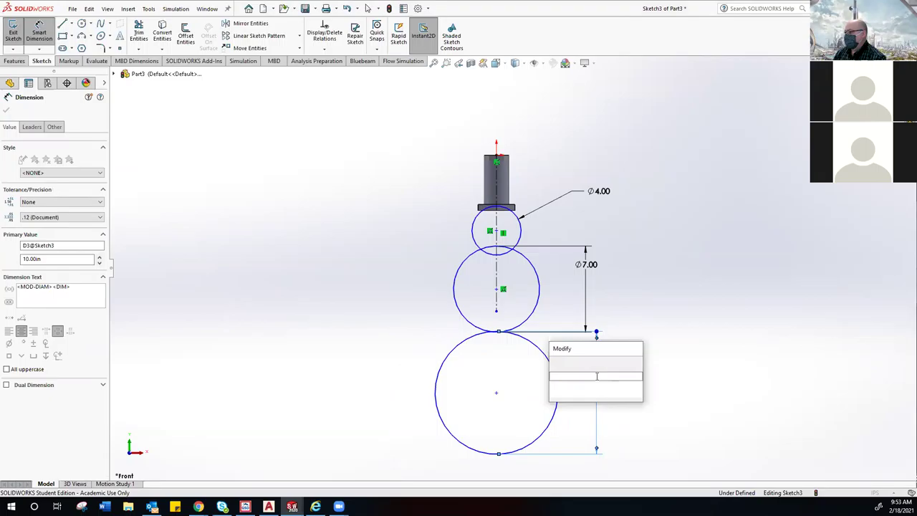
{"action": "type", "text": "12"}
{"action": "key", "text": "Return"}
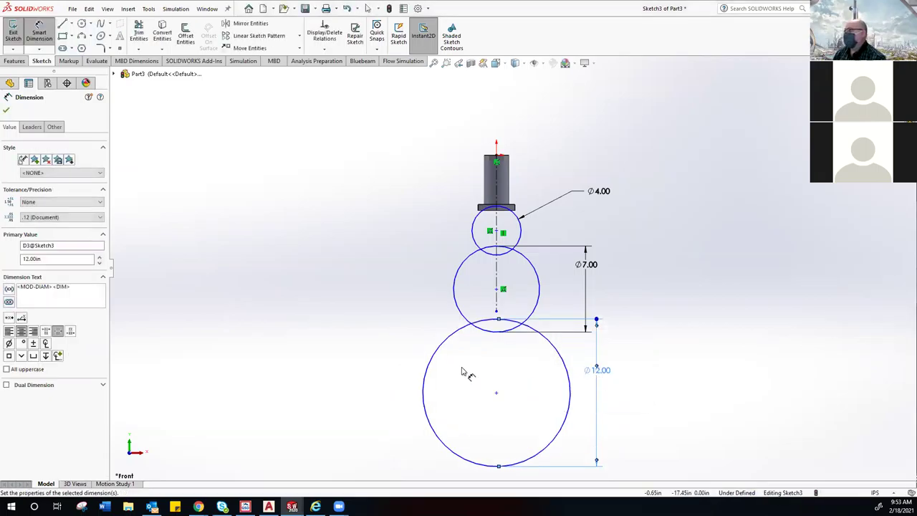
{"action": "key", "text": "Escape"}
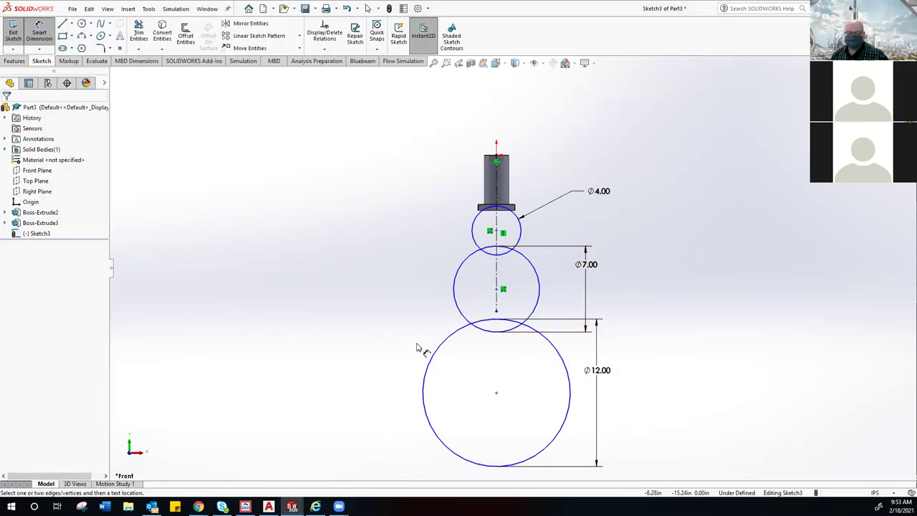
{"action": "key", "text": "Escape"}
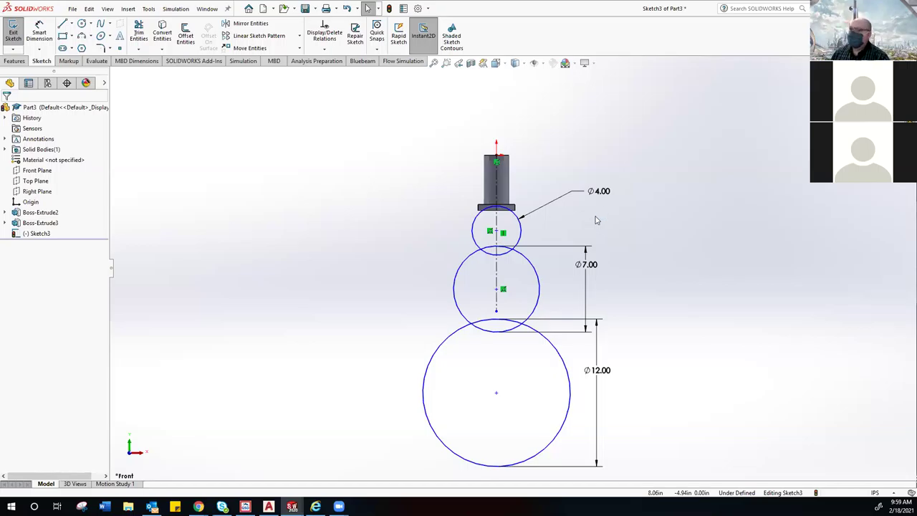
{"action": "scroll", "coordinate": [521, 332], "scroll_direction": "up", "scroll_amount": 1}
{"action": "scroll", "coordinate": [521, 333], "scroll_direction": "down", "scroll_amount": 4}
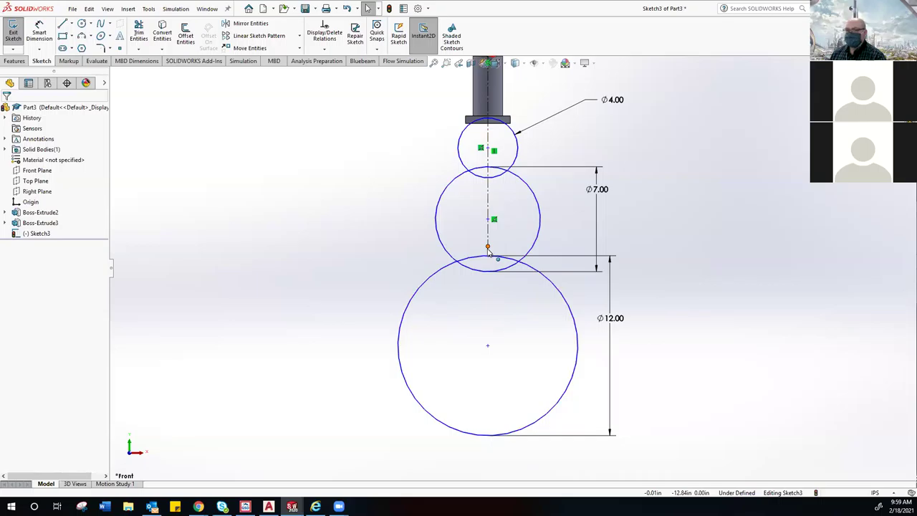
Step: Drag the centerline's bottom endpoint down past the Ø12 circle and zoom to check it
{"action": "left_click_drag", "start_coordinate": [488, 246], "coordinate": [480, 457]}
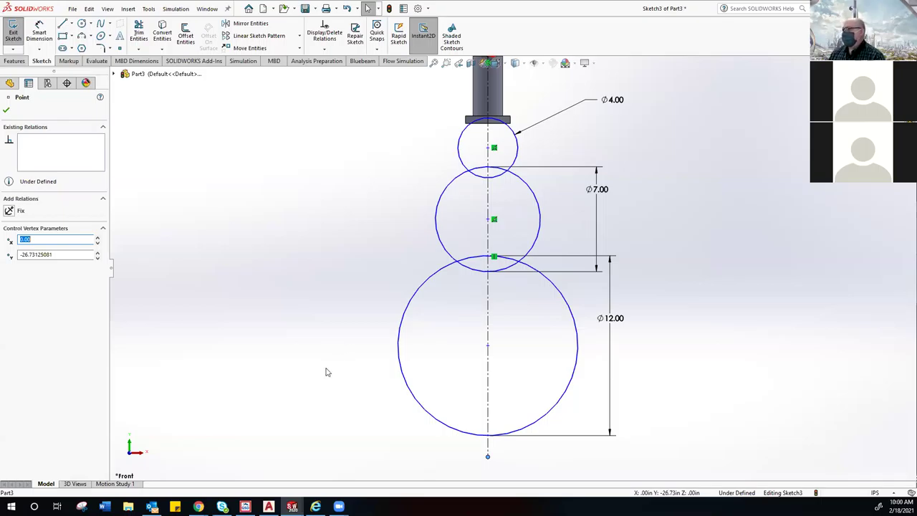
{"action": "scroll", "coordinate": [484, 138], "scroll_direction": "down", "scroll_amount": 6}
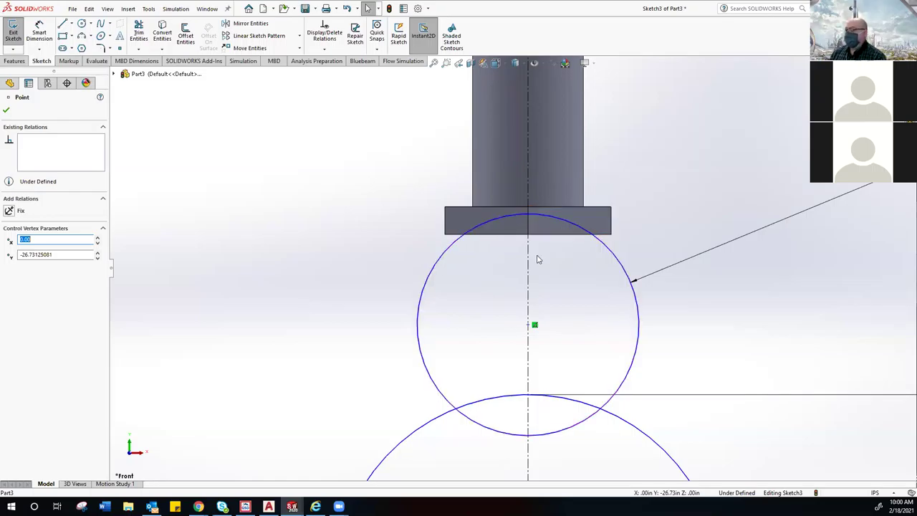
{"action": "scroll", "coordinate": [523, 264], "scroll_direction": "up", "scroll_amount": 5}
{"action": "scroll", "coordinate": [523, 271], "scroll_direction": "up", "scroll_amount": 3}
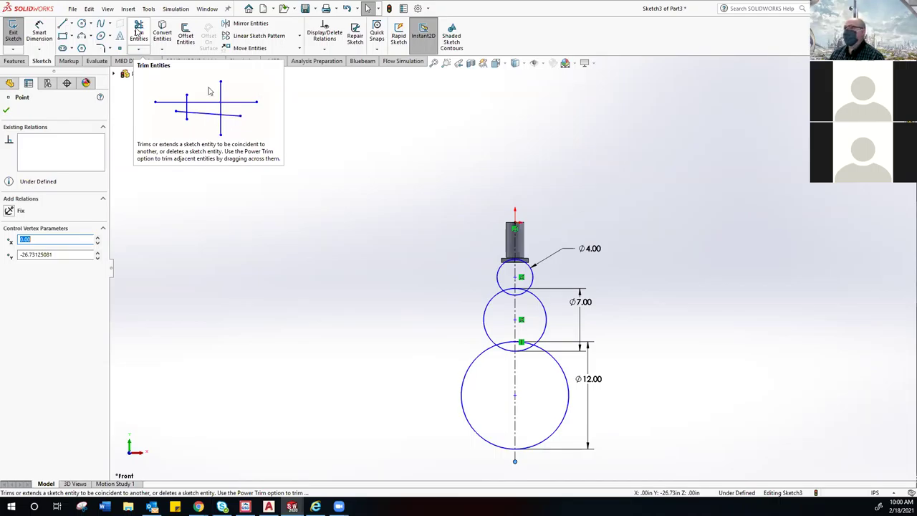
Step: Trim the left halves of the Ø12, Ø7 and Ø4 circles using Trim to closest
{"action": "left_click", "coordinate": [136, 32]}
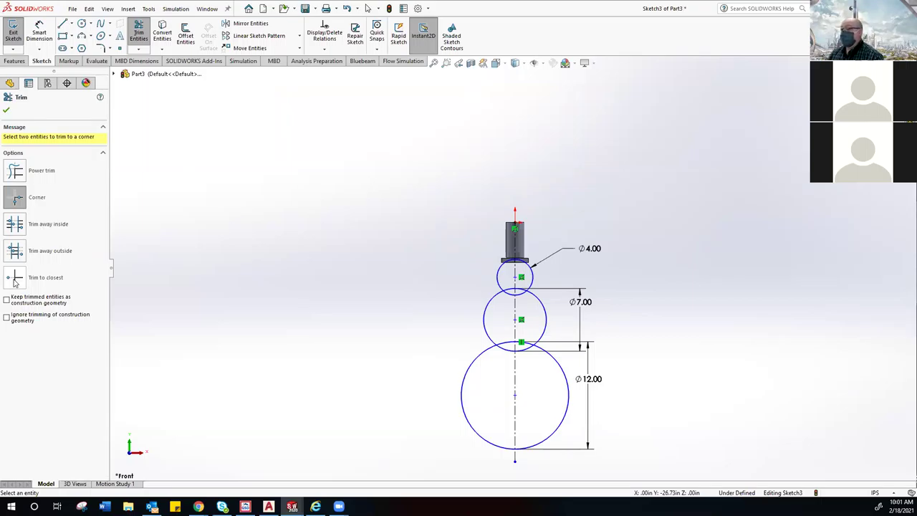
{"action": "left_click", "coordinate": [16, 283]}
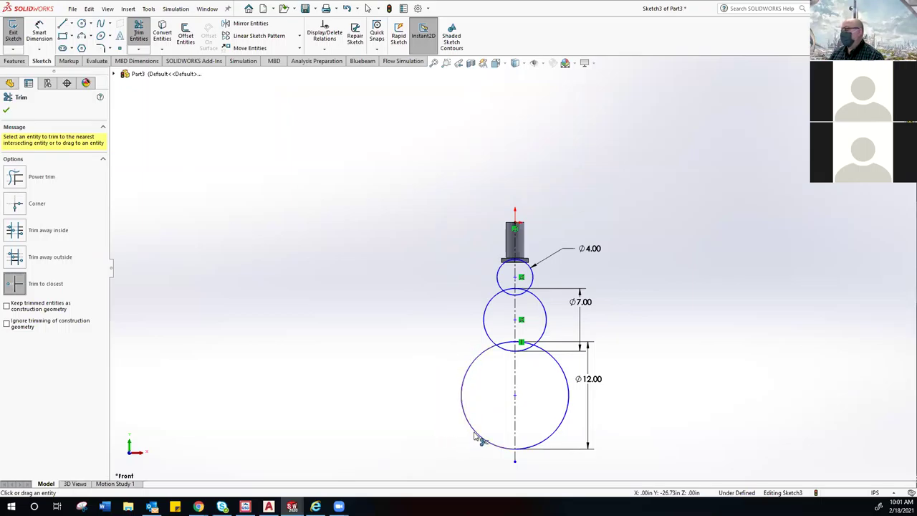
{"action": "scroll", "coordinate": [475, 435], "scroll_direction": "up", "scroll_amount": 3}
{"action": "scroll", "coordinate": [495, 348], "scroll_direction": "down", "scroll_amount": 5}
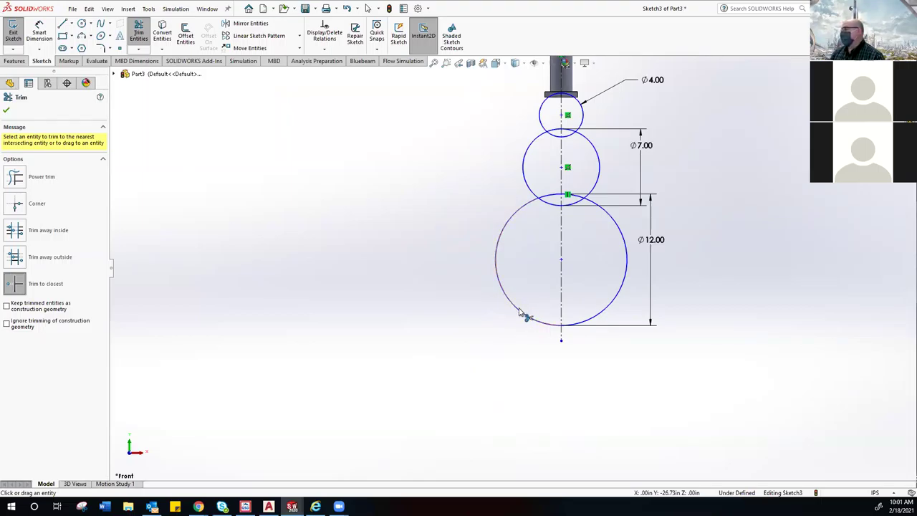
{"action": "left_click", "coordinate": [521, 313]}
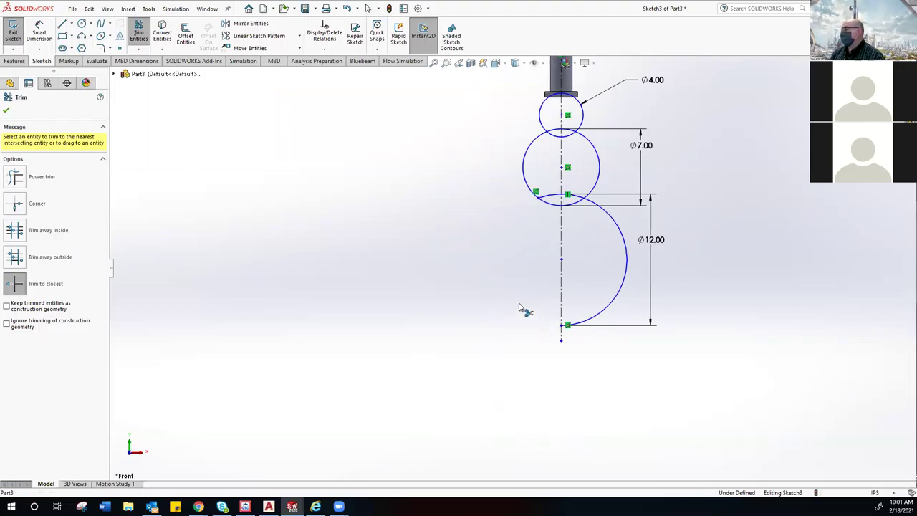
{"action": "left_click", "coordinate": [550, 202]}
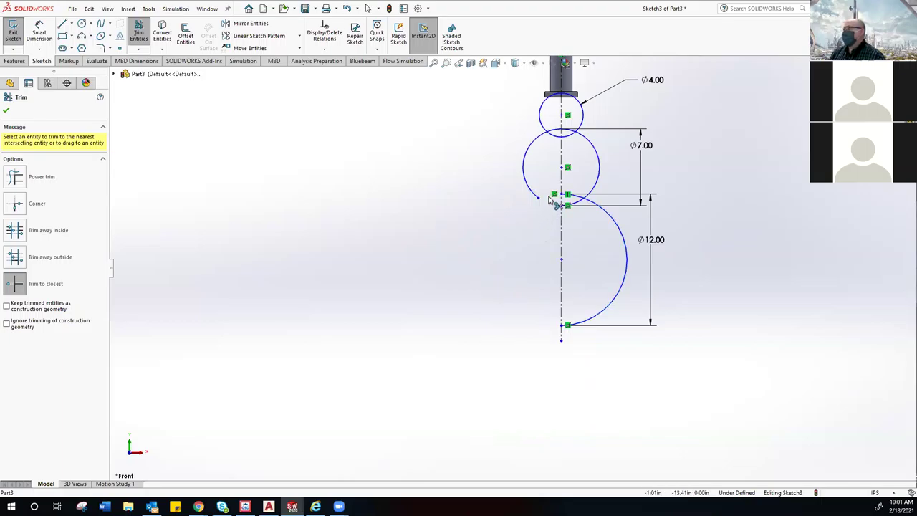
{"action": "left_click", "coordinate": [536, 194]}
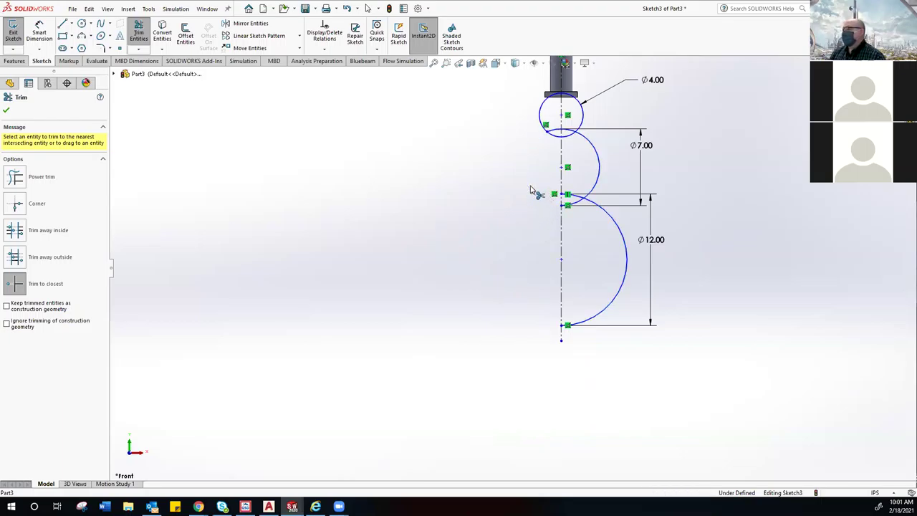
{"action": "left_click", "coordinate": [542, 124]}
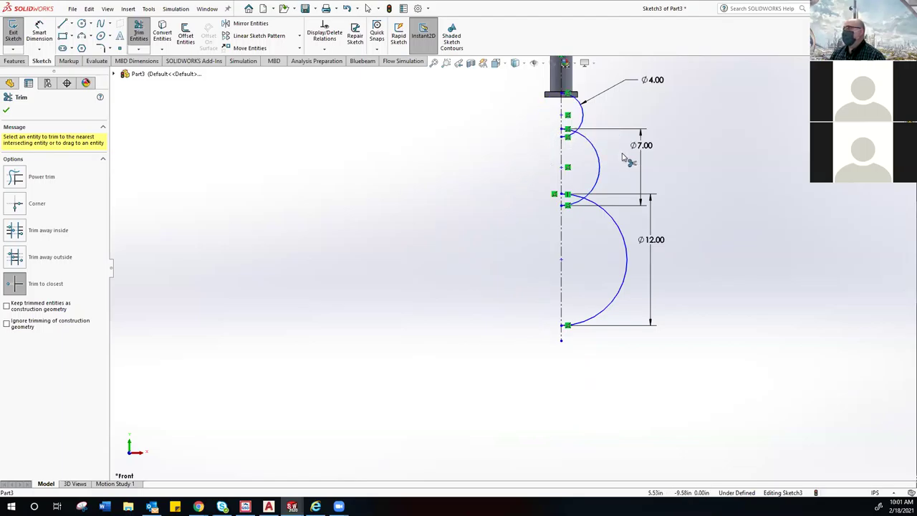
Step: Remove the leftover arc stubs at the top and lower joints, then zoom to fit
{"action": "scroll", "coordinate": [616, 155], "scroll_direction": "down", "scroll_amount": 4}
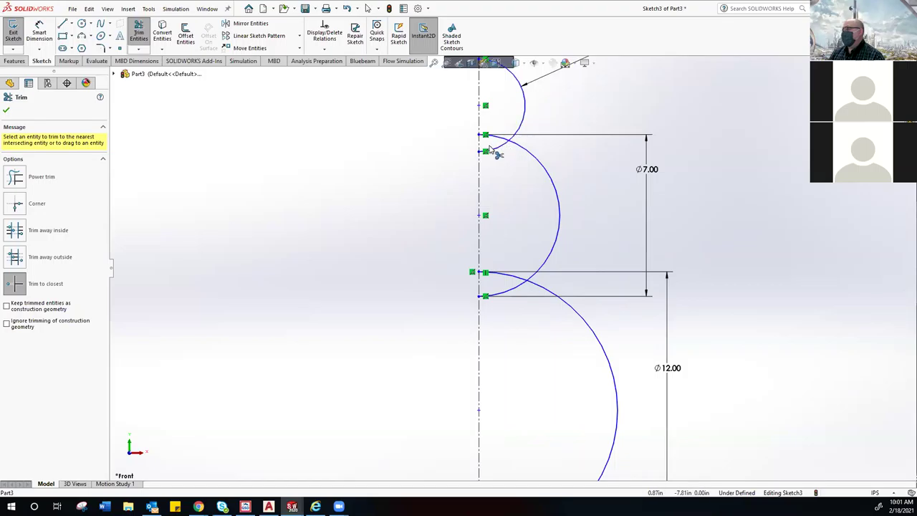
{"action": "left_click", "coordinate": [499, 146]}
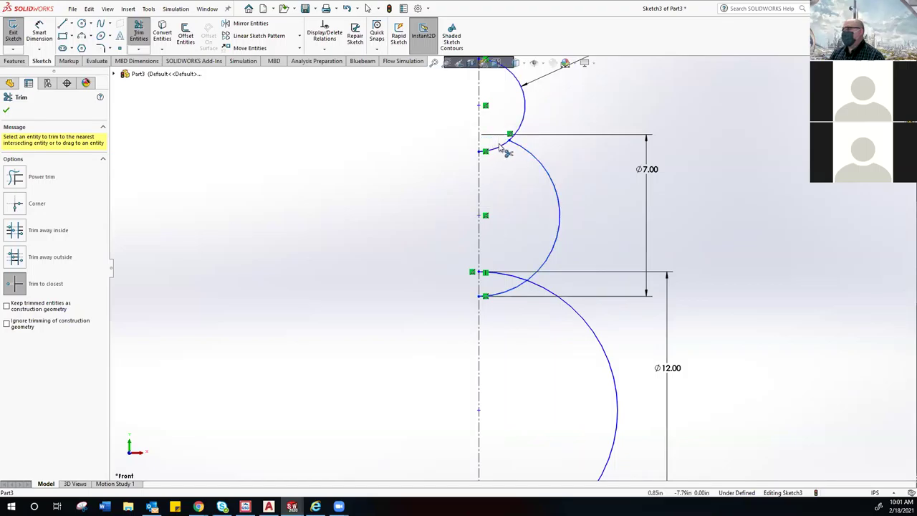
{"action": "left_click", "coordinate": [498, 148]}
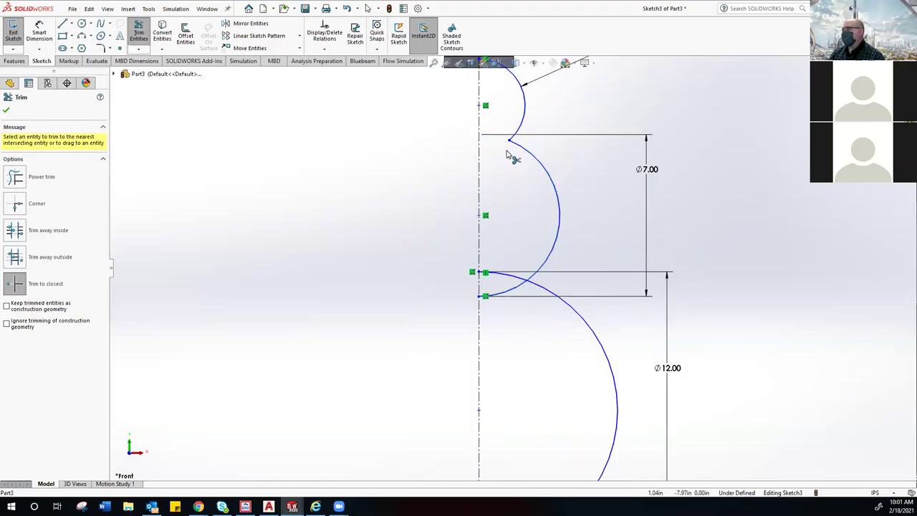
{"action": "left_click", "coordinate": [513, 277]}
{"action": "left_click", "coordinate": [499, 291]}
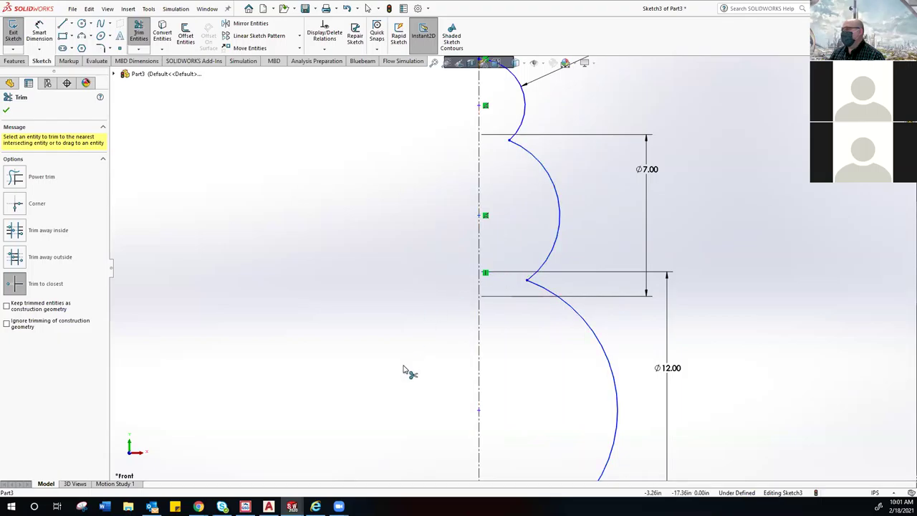
{"action": "key", "text": "f"}
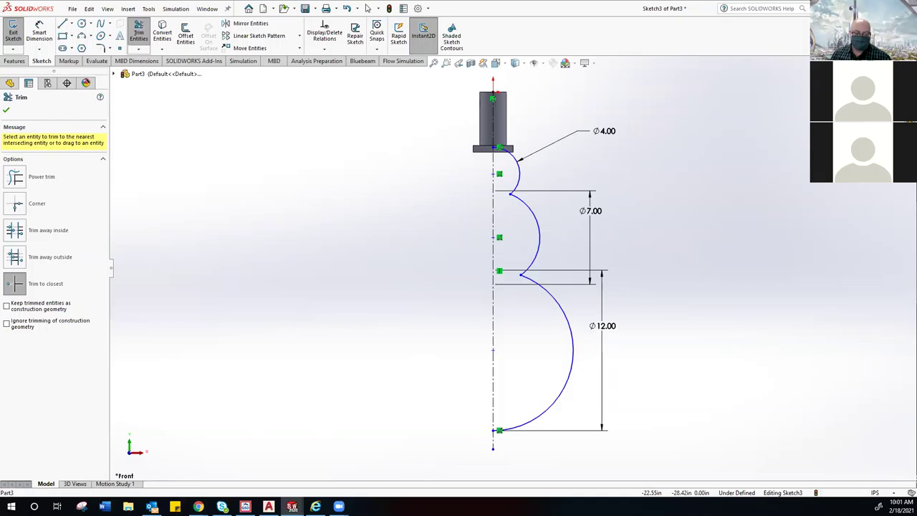
{"action": "key", "text": "alt+Tab"}
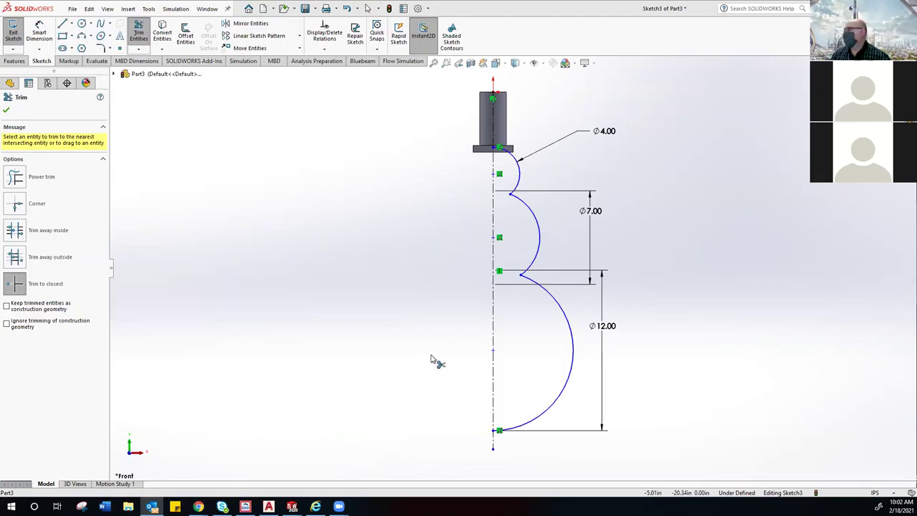
{"action": "scroll", "coordinate": [498, 143], "scroll_direction": "down", "scroll_amount": 5}
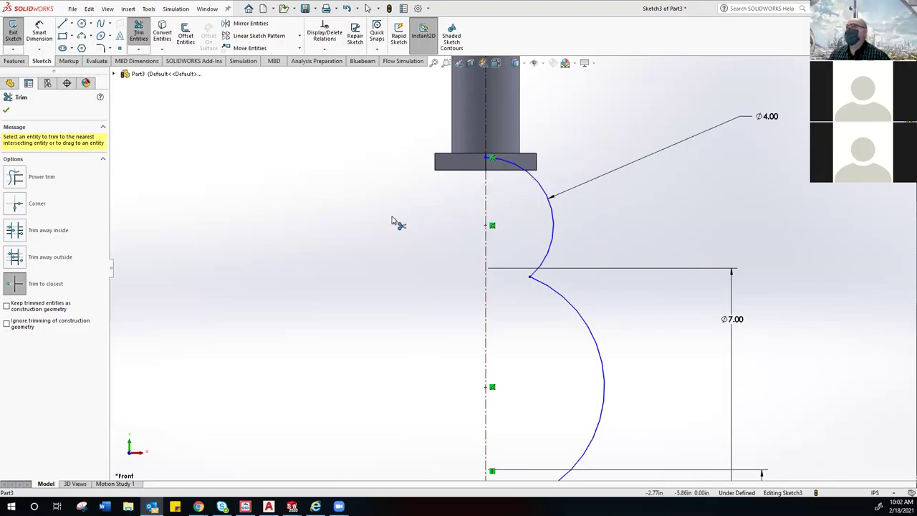
{"action": "scroll", "coordinate": [394, 221], "scroll_direction": "down", "scroll_amount": 2}
{"action": "scroll", "coordinate": [376, 219], "scroll_direction": "up", "scroll_amount": 1}
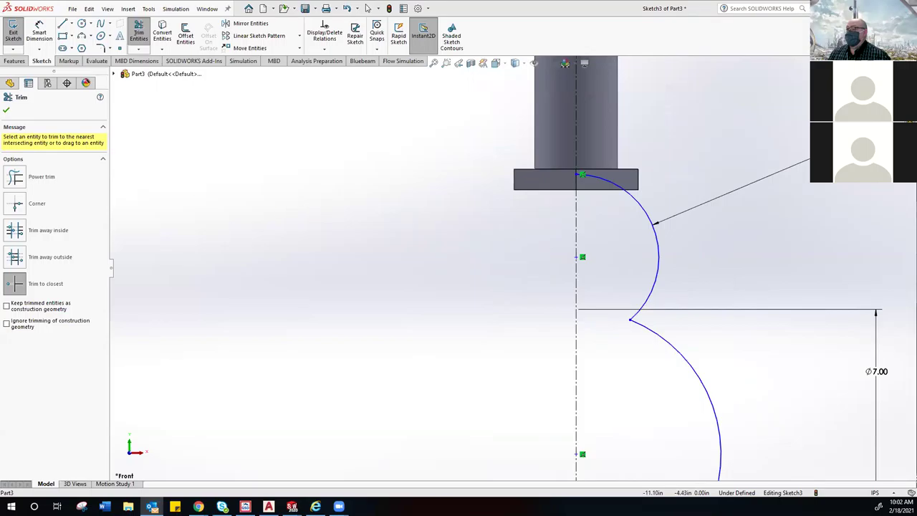
Step: Exit Trim, start a Revolved Boss/Base, and let SOLIDWORKS auto-close the open sketch
{"action": "left_click", "coordinate": [7, 111]}
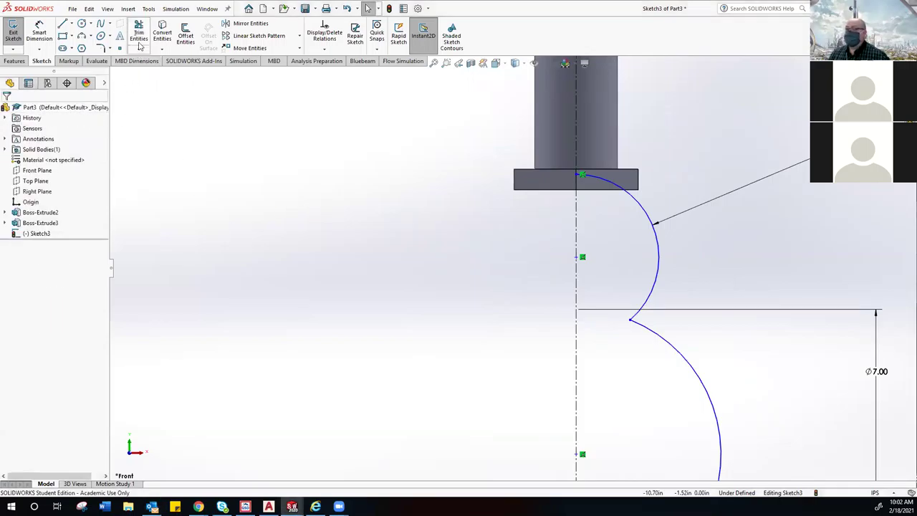
{"action": "scroll", "coordinate": [320, 199], "scroll_direction": "up", "scroll_amount": 3}
{"action": "scroll", "coordinate": [320, 199], "scroll_direction": "up", "scroll_amount": 3}
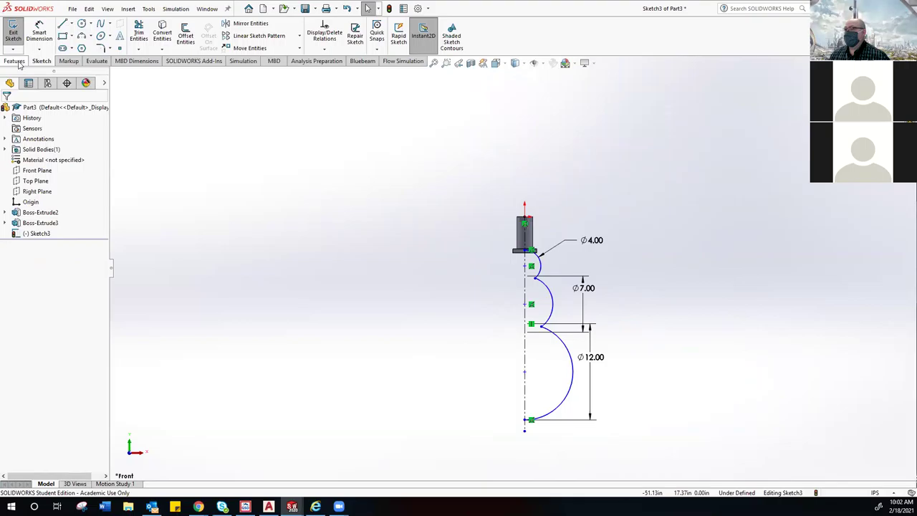
{"action": "left_click", "coordinate": [15, 62]}
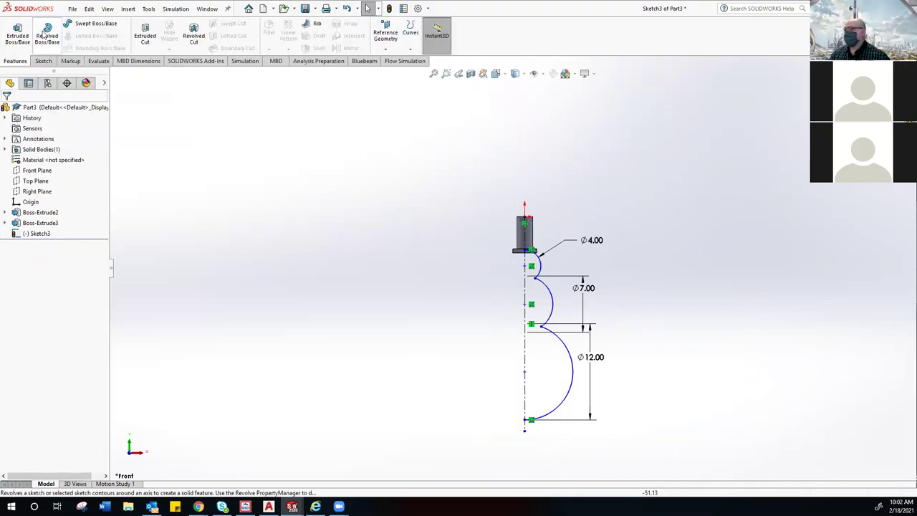
{"action": "left_click", "coordinate": [44, 34]}
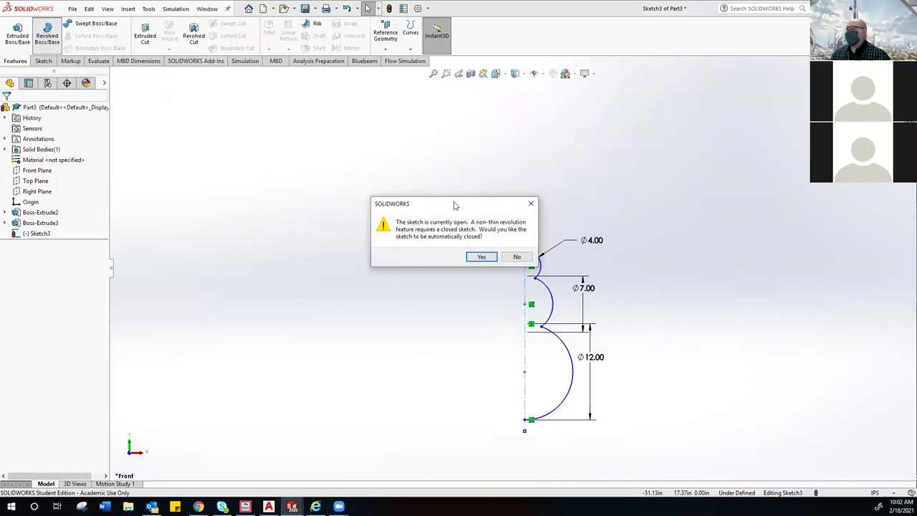
{"action": "left_click_drag", "start_coordinate": [456, 204], "coordinate": [333, 178]}
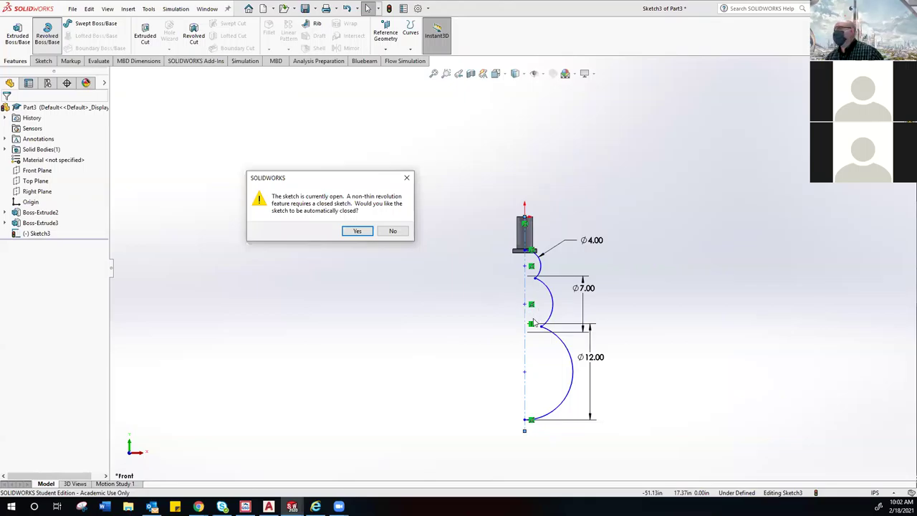
{"action": "left_click", "coordinate": [344, 235]}
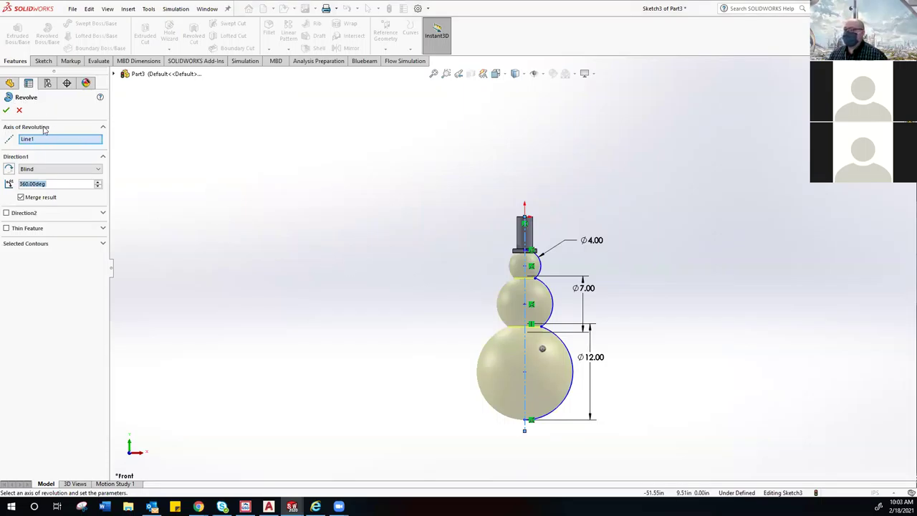
Step: Accept Revolve1 and orbit the three-sphere snowman to inspect it in 3D
{"action": "left_click", "coordinate": [7, 110]}
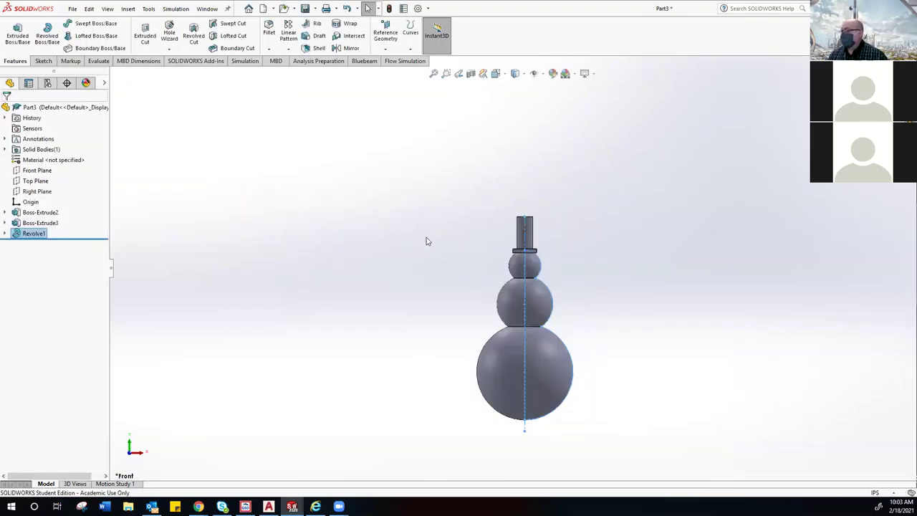
{"action": "middle_click_drag", "start_coordinate": [415, 258], "coordinate": [422, 291]}
{"action": "key", "text": "Escape"}
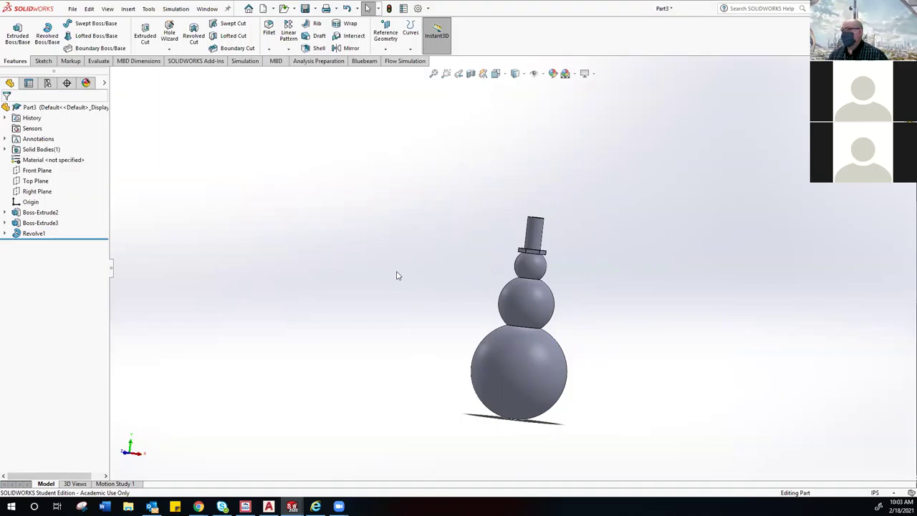
{"action": "middle_click_drag", "start_coordinate": [502, 359], "coordinate": [519, 444]}
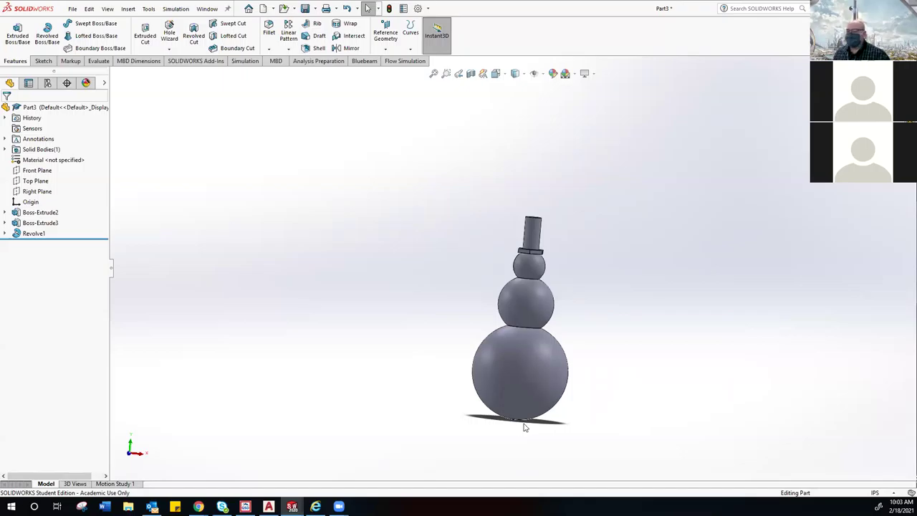
Step: Switch to the Front view and expand Revolve1 to show Sketch3
{"action": "left_click", "coordinate": [495, 73]}
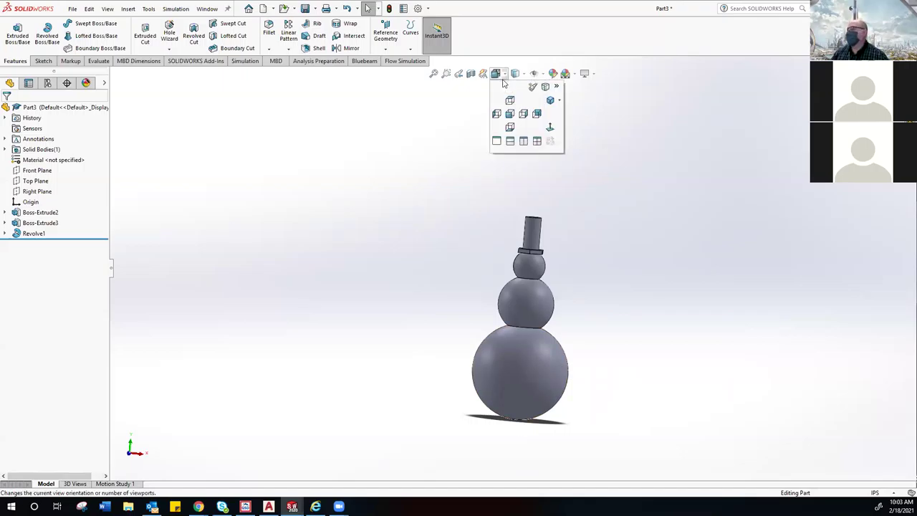
{"action": "left_click", "coordinate": [508, 113]}
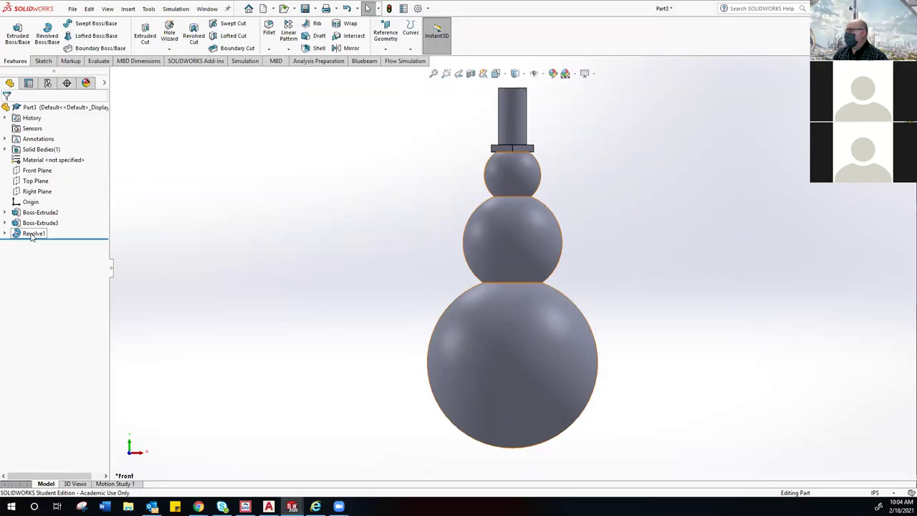
{"action": "left_click", "coordinate": [6, 233]}
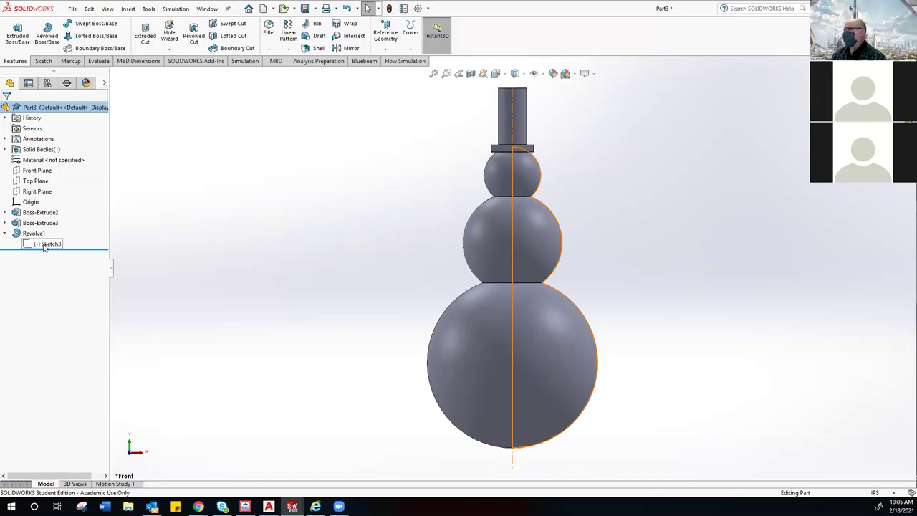
Step: Choose Edit Sketch on Sketch3 to show its Ø4, Ø7 and Ø12 dimensions
{"action": "right_click", "coordinate": [45, 246]}
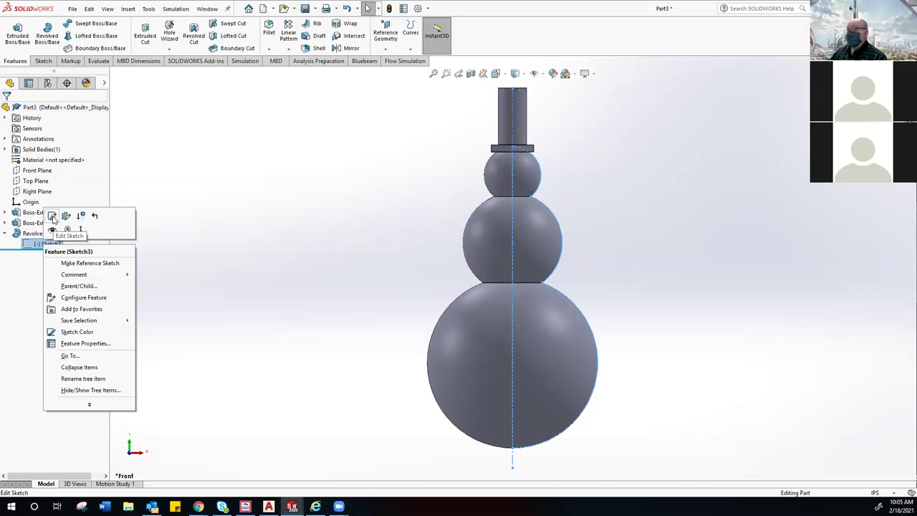
{"action": "left_click", "coordinate": [53, 216]}
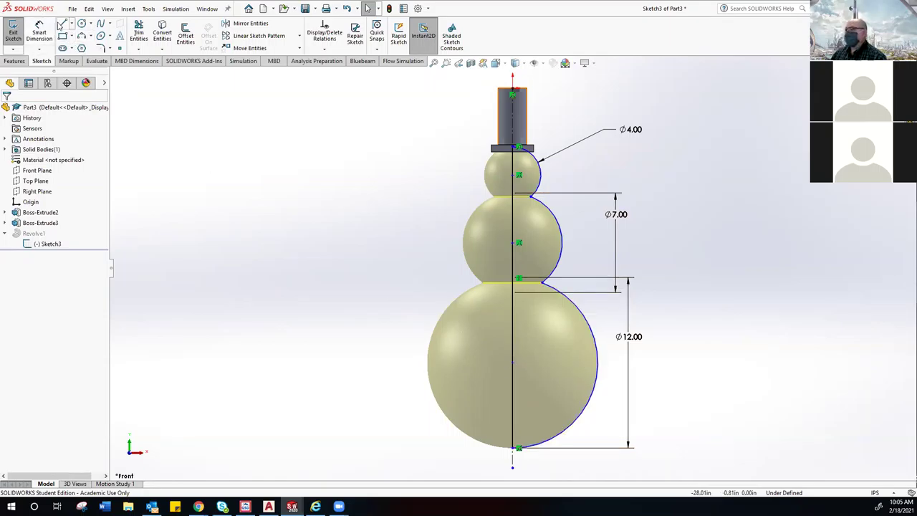
Step: Draw a horizontal line from the centerline's base past the Ø12 arc, then cancel Trim
{"action": "left_click", "coordinate": [60, 26]}
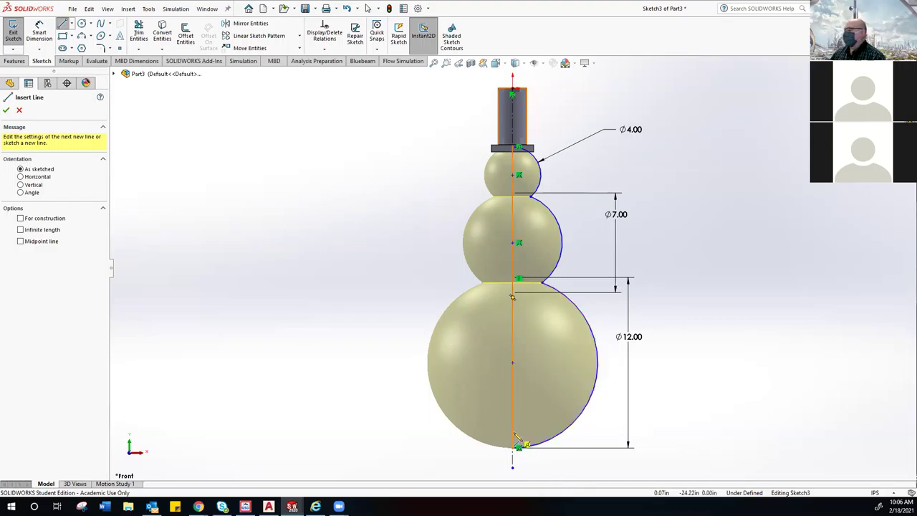
{"action": "left_click", "coordinate": [513, 434]}
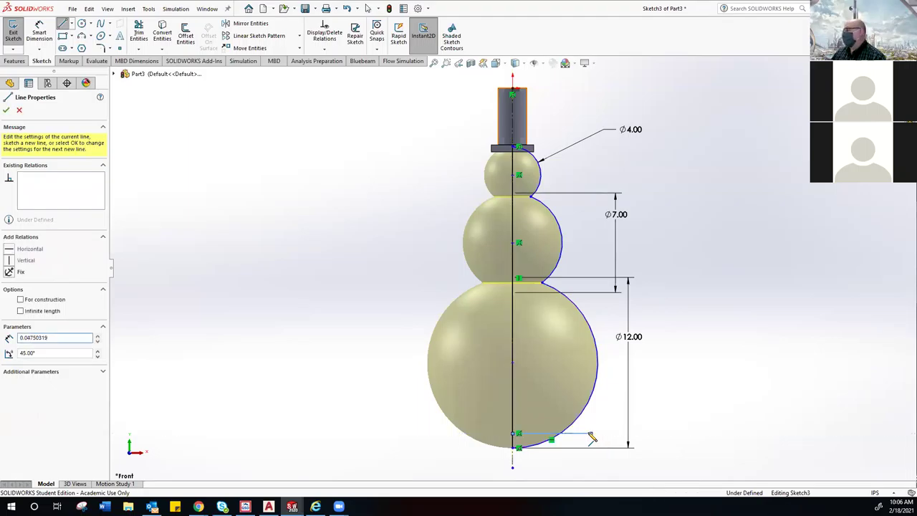
{"action": "right_click", "coordinate": [606, 398]}
{"action": "left_click", "coordinate": [610, 401]}
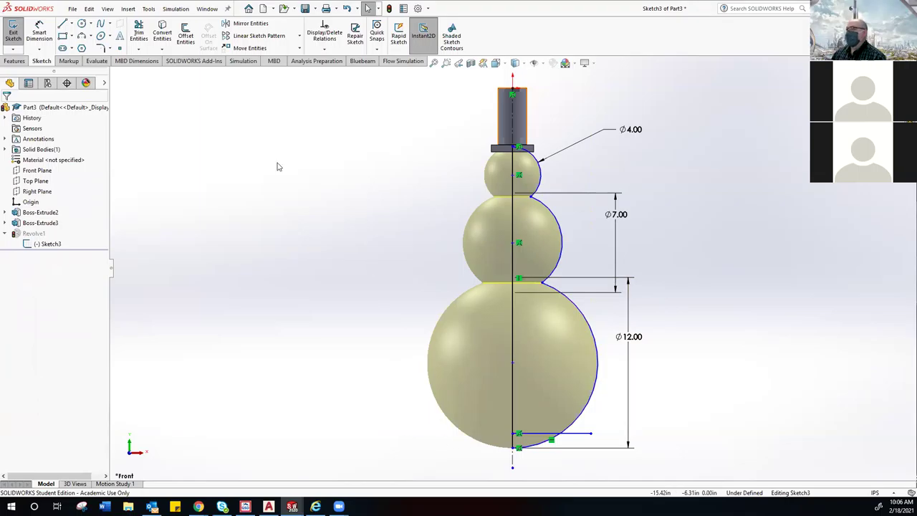
{"action": "left_click", "coordinate": [139, 32]}
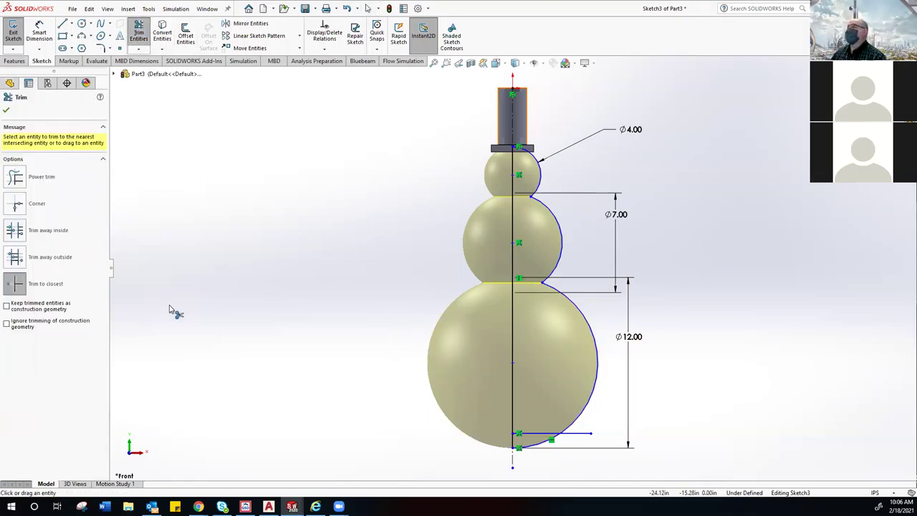
{"action": "left_click", "coordinate": [7, 110]}
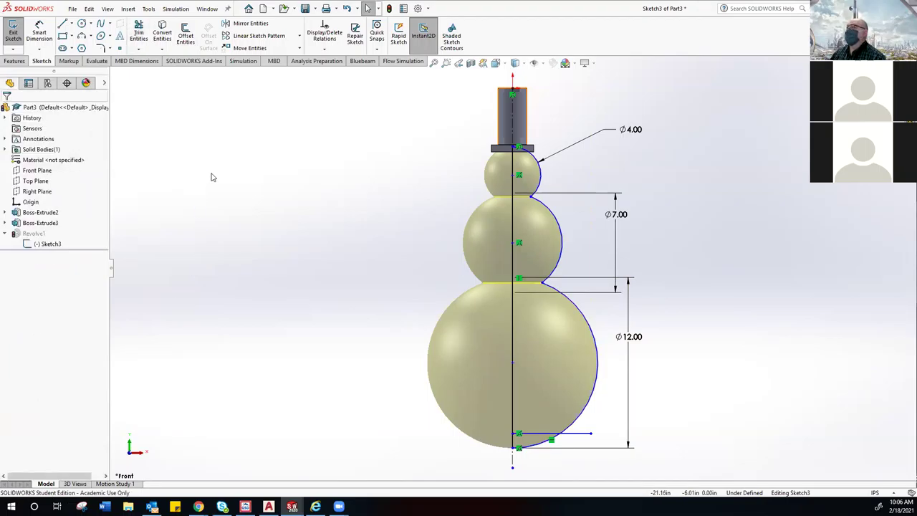
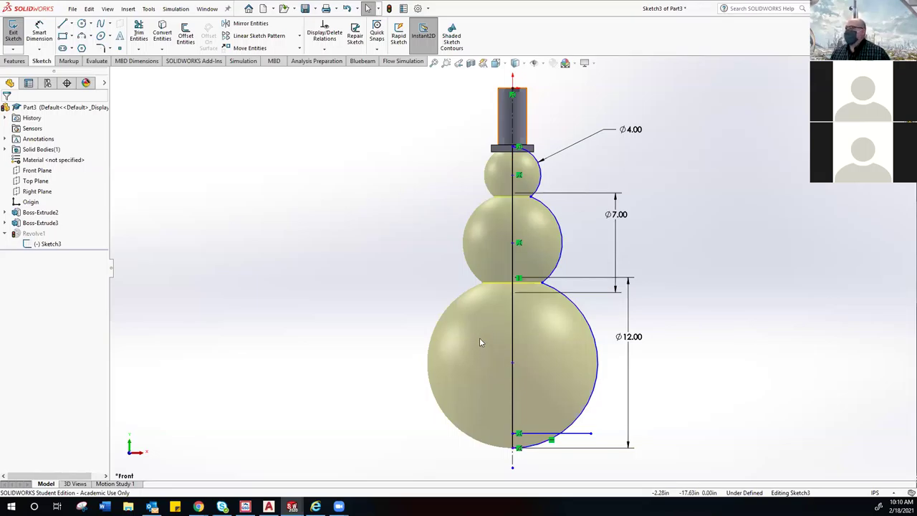
Step: Corner-trim the base line to the big Ø12.00 arc and to the centre line, then fit the view
{"action": "scroll", "coordinate": [470, 369], "scroll_direction": "up", "scroll_amount": 2}
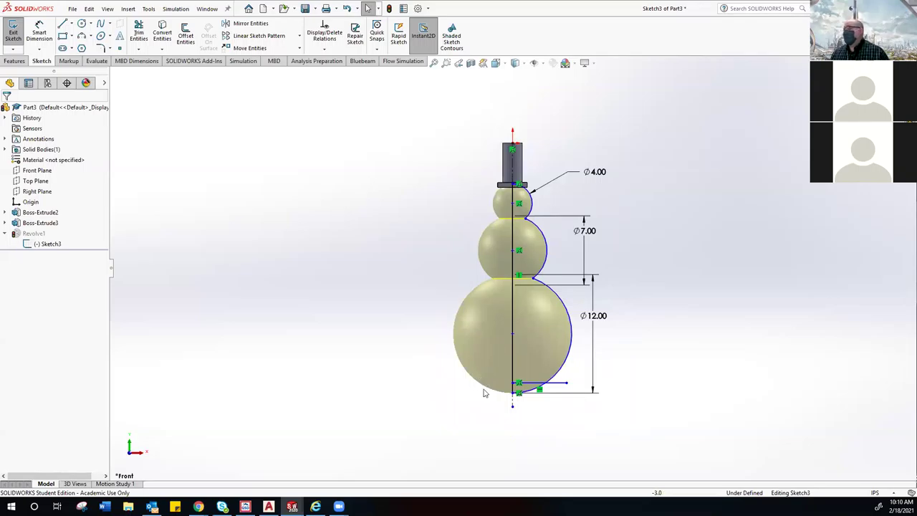
{"action": "scroll", "coordinate": [547, 413], "scroll_direction": "down", "scroll_amount": 2}
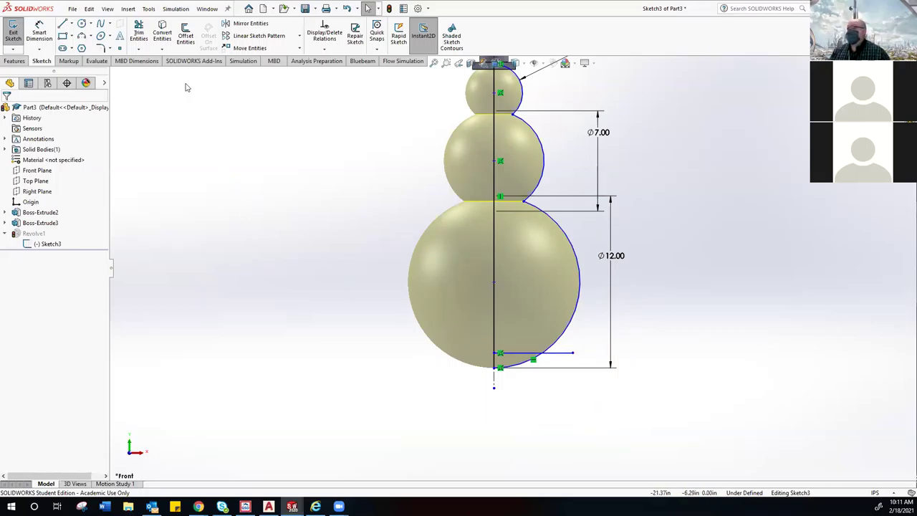
{"action": "left_click", "coordinate": [138, 32]}
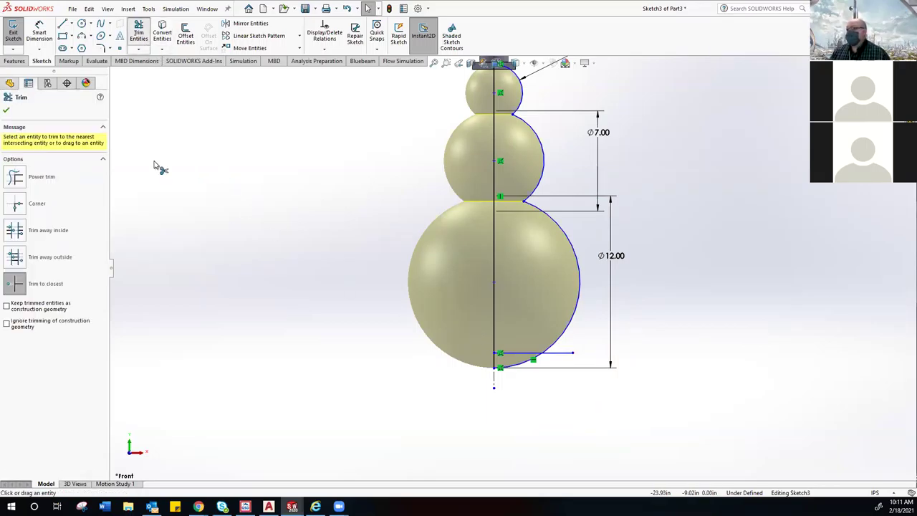
{"action": "left_click", "coordinate": [26, 208]}
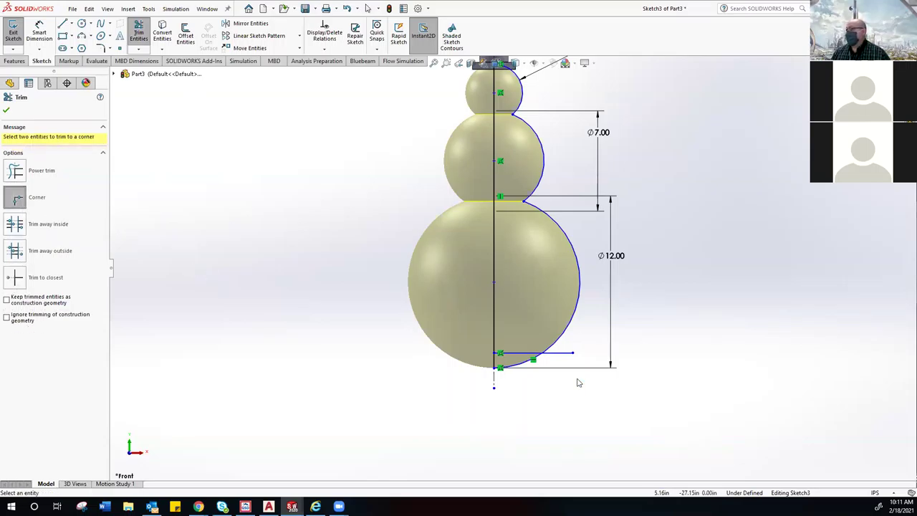
{"action": "left_click", "coordinate": [580, 299]}
{"action": "left_click", "coordinate": [534, 352]}
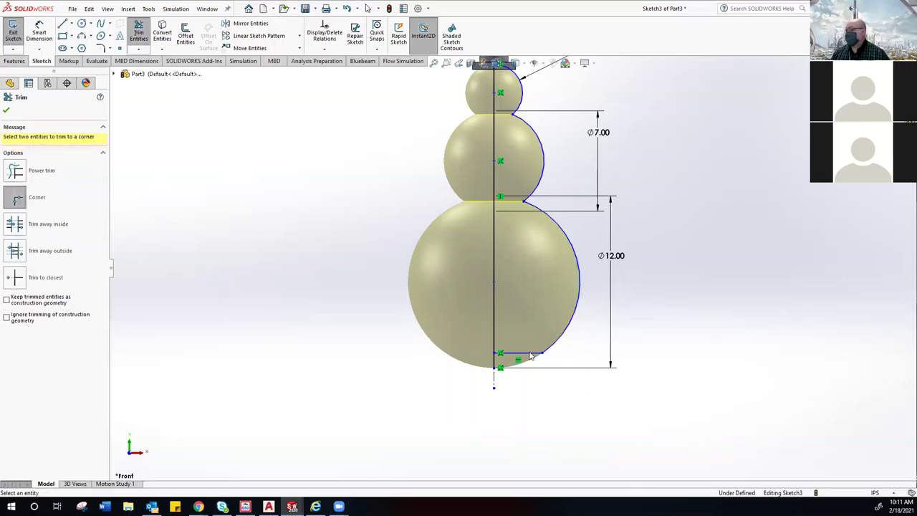
{"action": "left_click", "coordinate": [495, 299]}
{"action": "left_click", "coordinate": [522, 353]}
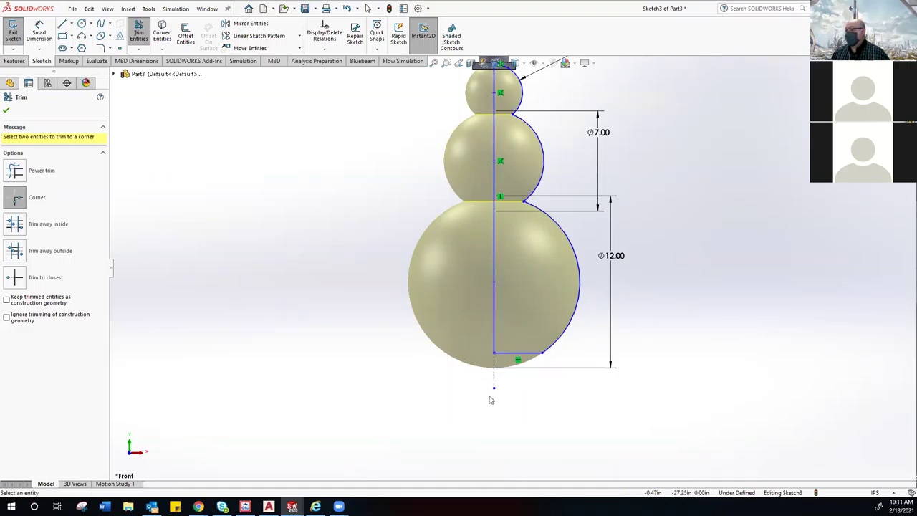
{"action": "scroll", "coordinate": [493, 398], "scroll_direction": "up", "scroll_amount": 3}
{"action": "scroll", "coordinate": [499, 313], "scroll_direction": "down", "scroll_amount": 5}
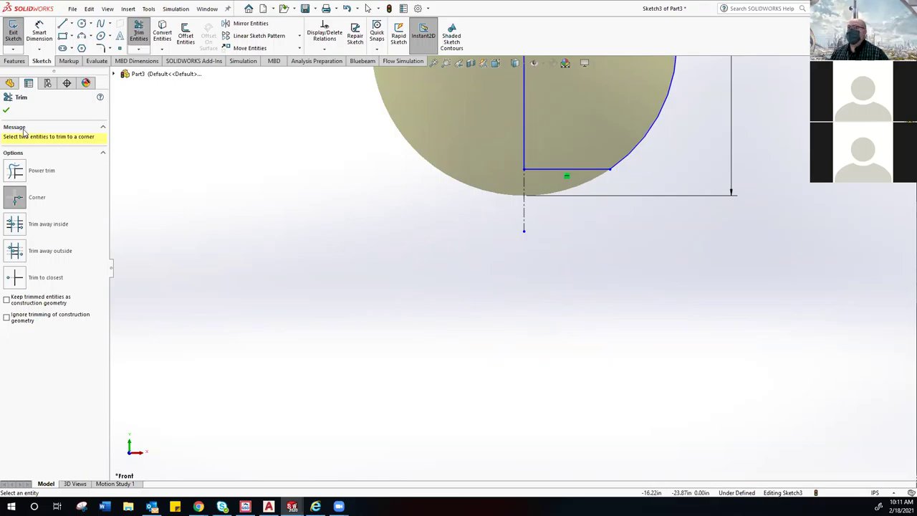
{"action": "left_click", "coordinate": [6, 110]}
{"action": "key", "text": "z"}
{"action": "key", "text": "z"}
{"action": "key", "text": "z"}
{"action": "key", "text": "z"}
{"action": "key", "text": "z"}
{"action": "key", "text": "z"}
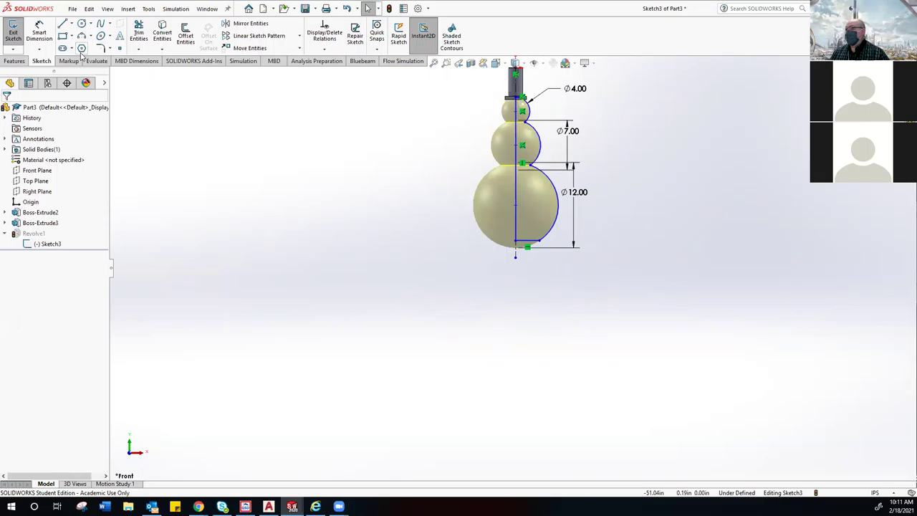
Step: Exit Sketch3 so Revolve1 rebuilds the trimmed profile into the flat-based snowman
{"action": "left_click", "coordinate": [12, 37]}
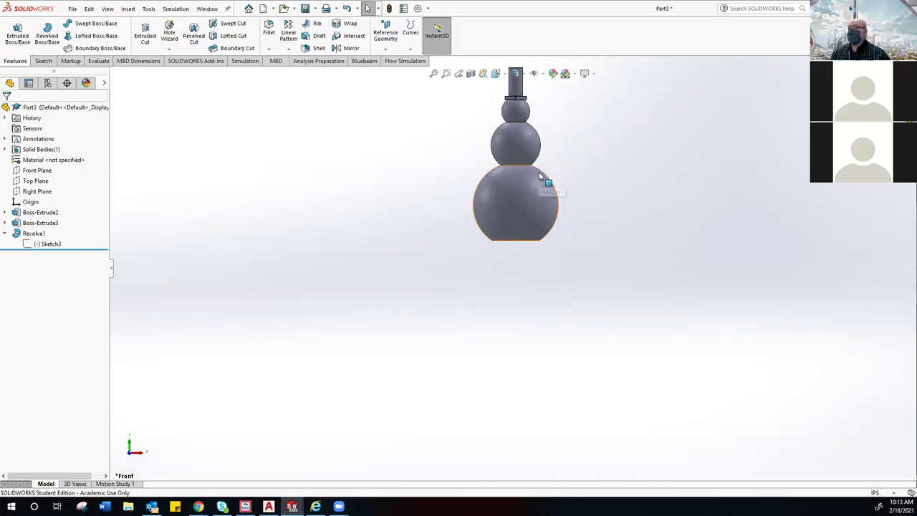
Step: Start a new sketch from the Sketch tab of the CommandManager
{"action": "scroll", "coordinate": [548, 172], "scroll_direction": "down", "scroll_amount": 3}
{"action": "scroll", "coordinate": [537, 178], "scroll_direction": "down", "scroll_amount": 2}
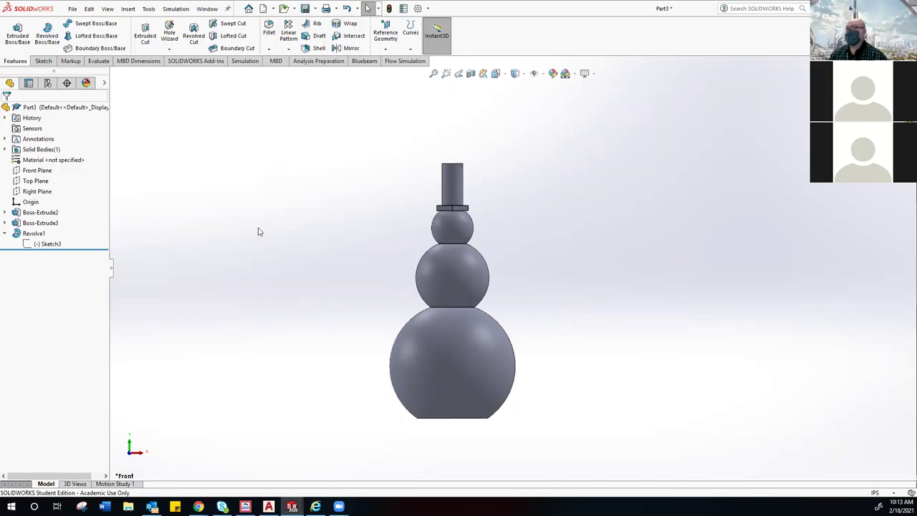
{"action": "left_click", "coordinate": [45, 64]}
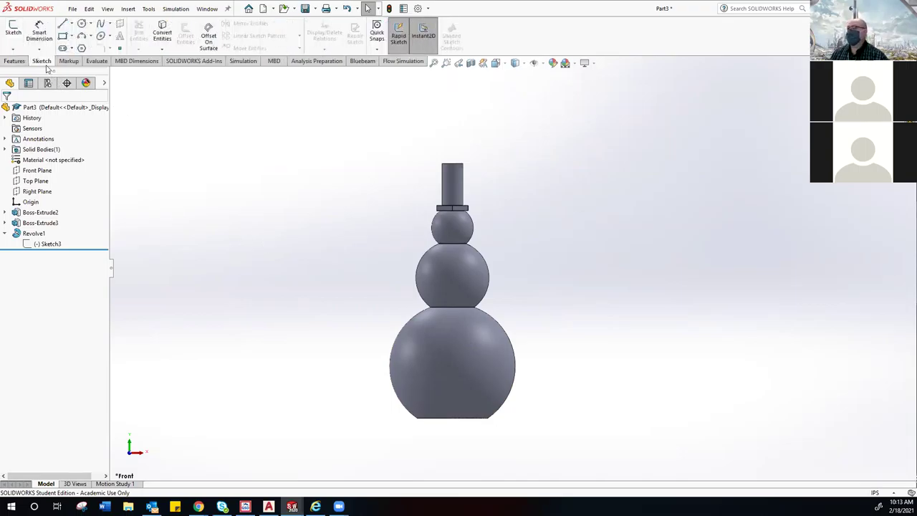
{"action": "left_click", "coordinate": [13, 30]}
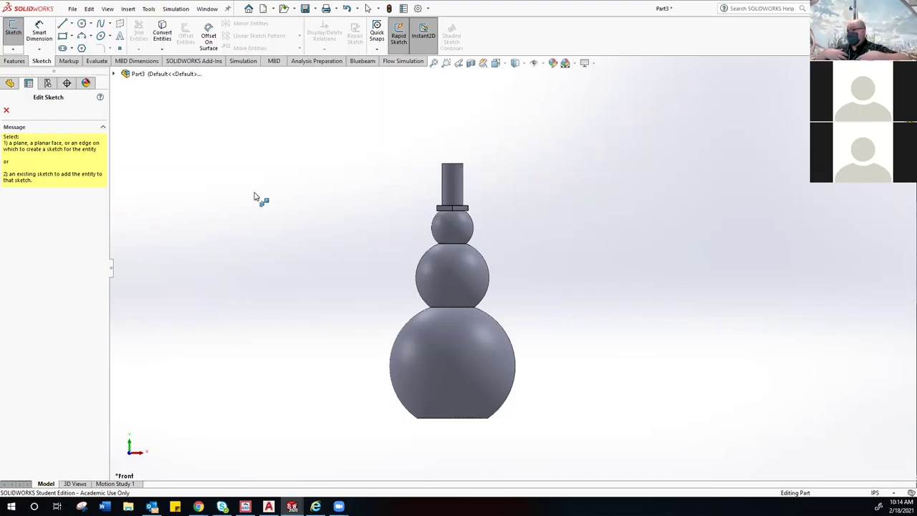
Step: Place the new sketch on the Front Plane from the flyout feature tree
{"action": "left_click", "coordinate": [113, 74]}
{"action": "right_click", "coordinate": [149, 144]}
{"action": "left_click", "coordinate": [150, 144]}
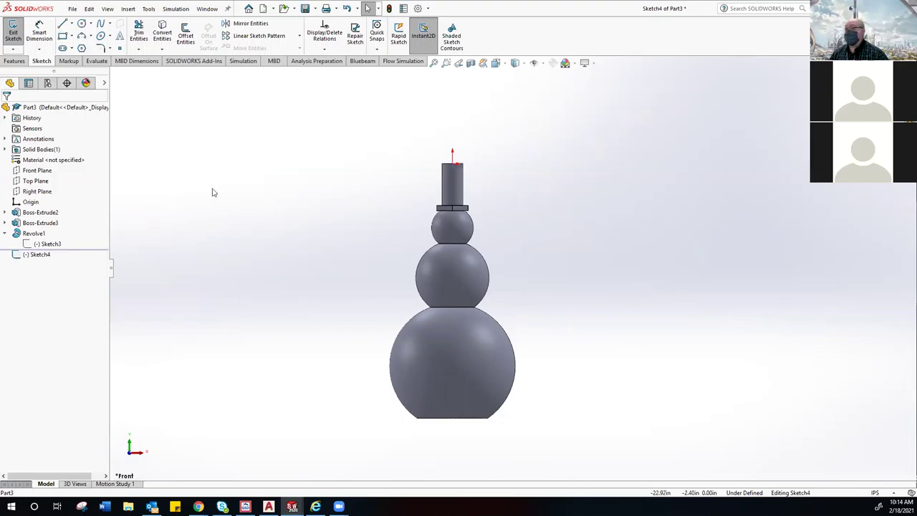
Step: Show the Front Plane and set the view orientation to Front
{"action": "right_click", "coordinate": [26, 175]}
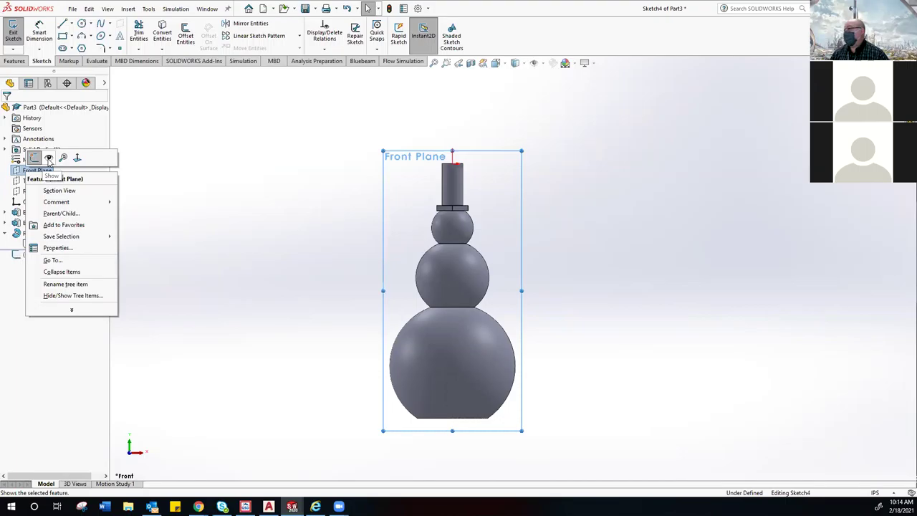
{"action": "left_click", "coordinate": [49, 158]}
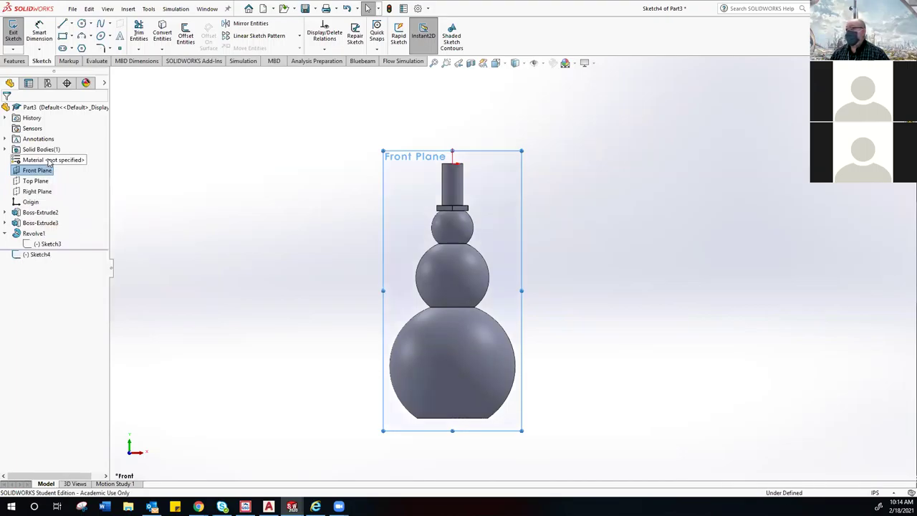
{"action": "middle_click_drag", "start_coordinate": [414, 208], "coordinate": [412, 211]}
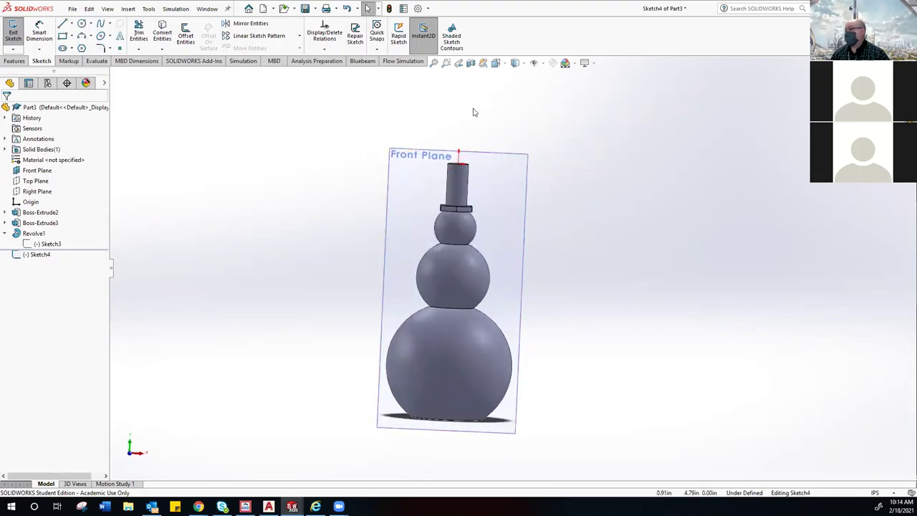
{"action": "left_click", "coordinate": [495, 63]}
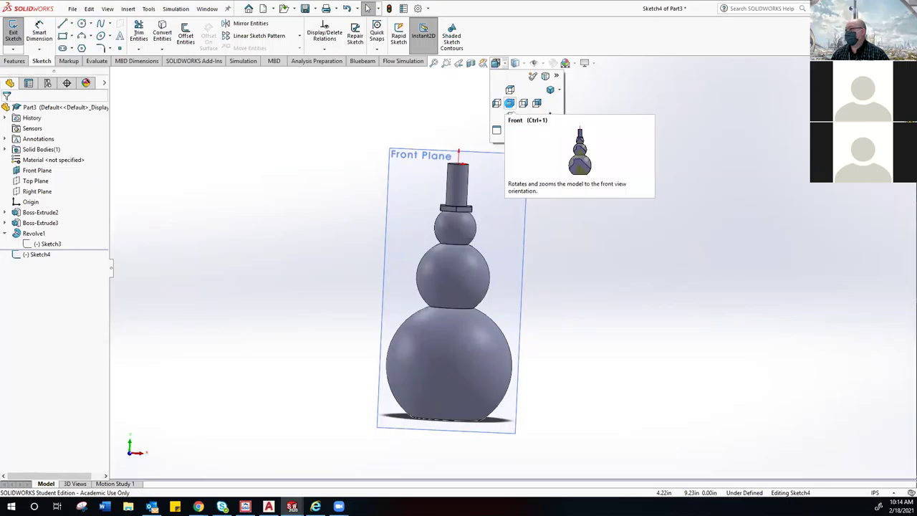
{"action": "left_click", "coordinate": [510, 103]}
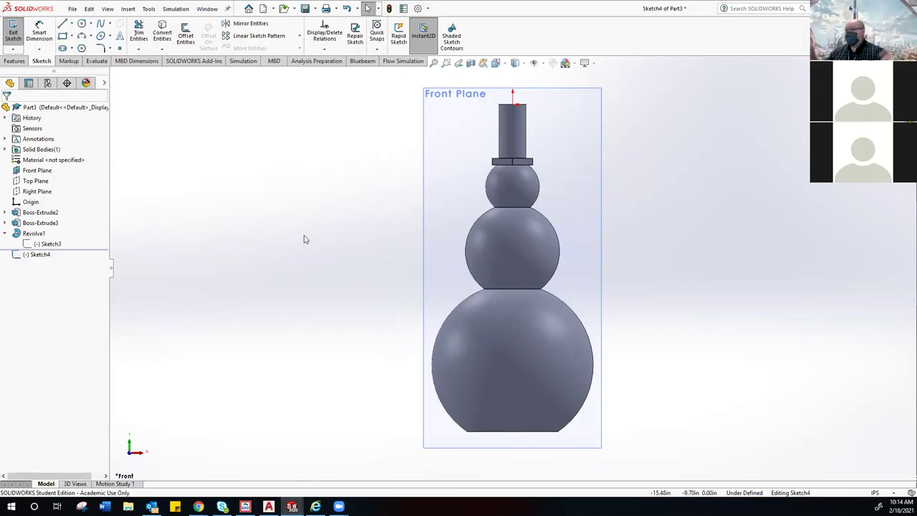
{"action": "left_click", "coordinate": [63, 23]}
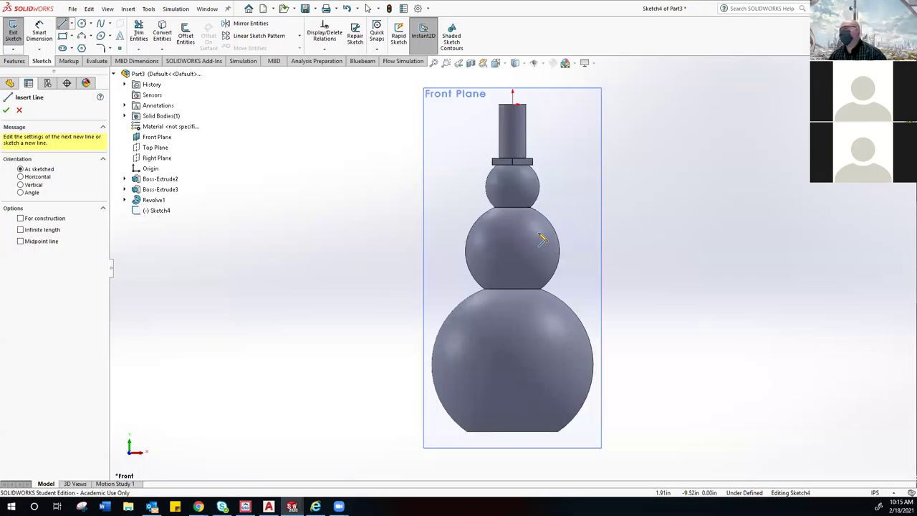
{"action": "key", "text": "Escape"}
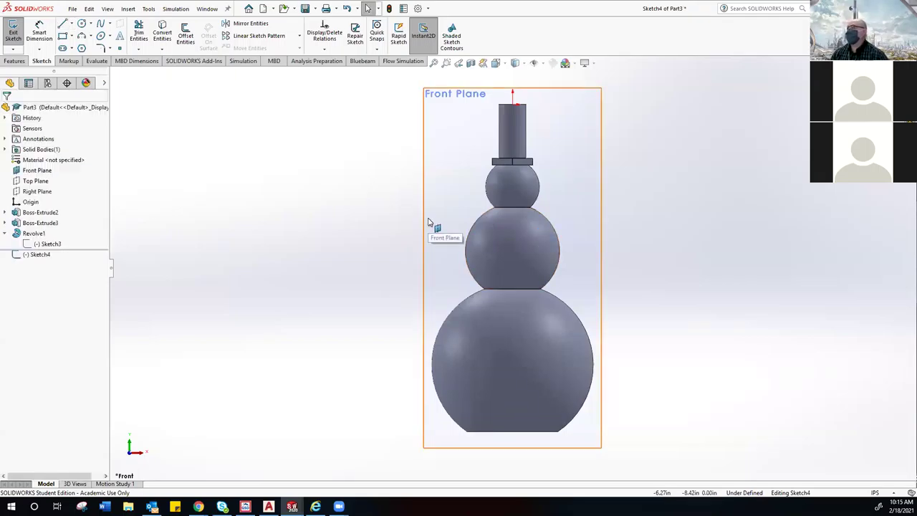